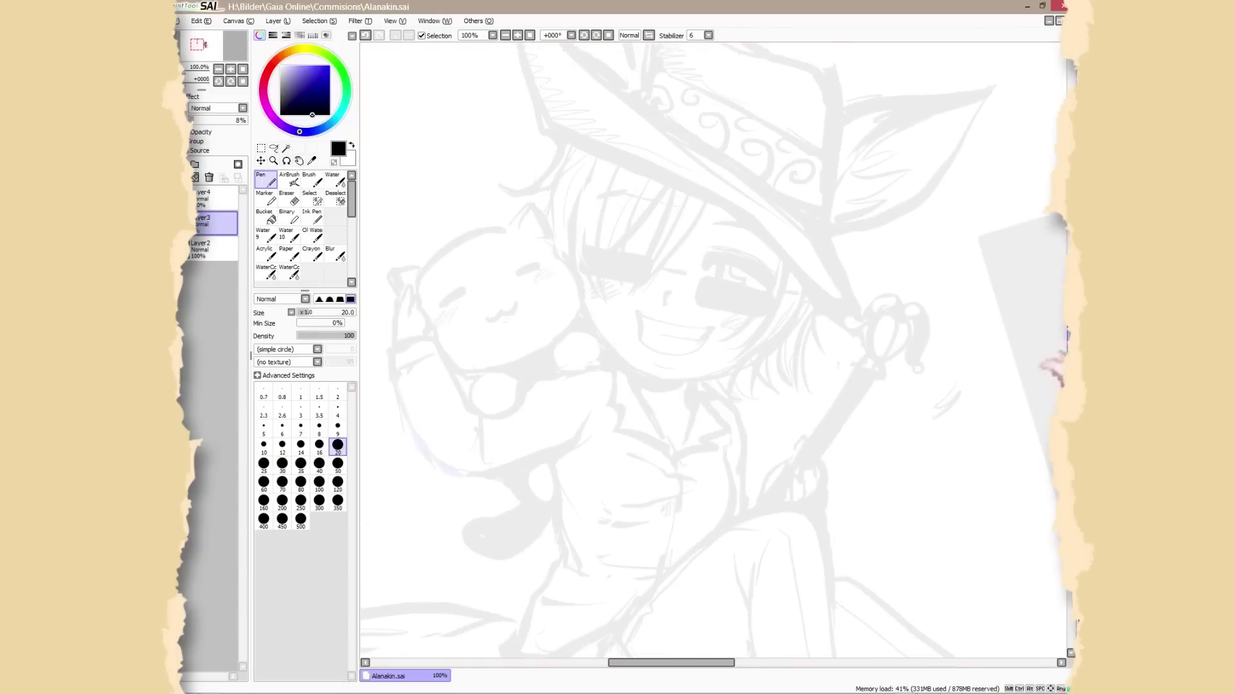
# Step: Ink the cat's ear, cheek outlines and two pom-poms, along with the hand raised beside its head, following the sketch
pyautogui.moveTo(419, 223); pyautogui.dragTo(424, 226)
pyautogui.moveTo(408, 238); pyautogui.dragTo(418, 233)
pyautogui.moveTo(430, 287); pyautogui.dragTo(482, 331)
pyautogui.scroll(-2, 482, 331)
pyautogui.moveTo(548, 128); pyautogui.dragTo(552, 223)
pyautogui.moveTo(481, 260); pyautogui.dragTo(477, 263)
pyautogui.moveTo(571, 218); pyautogui.dragTo(594, 227)
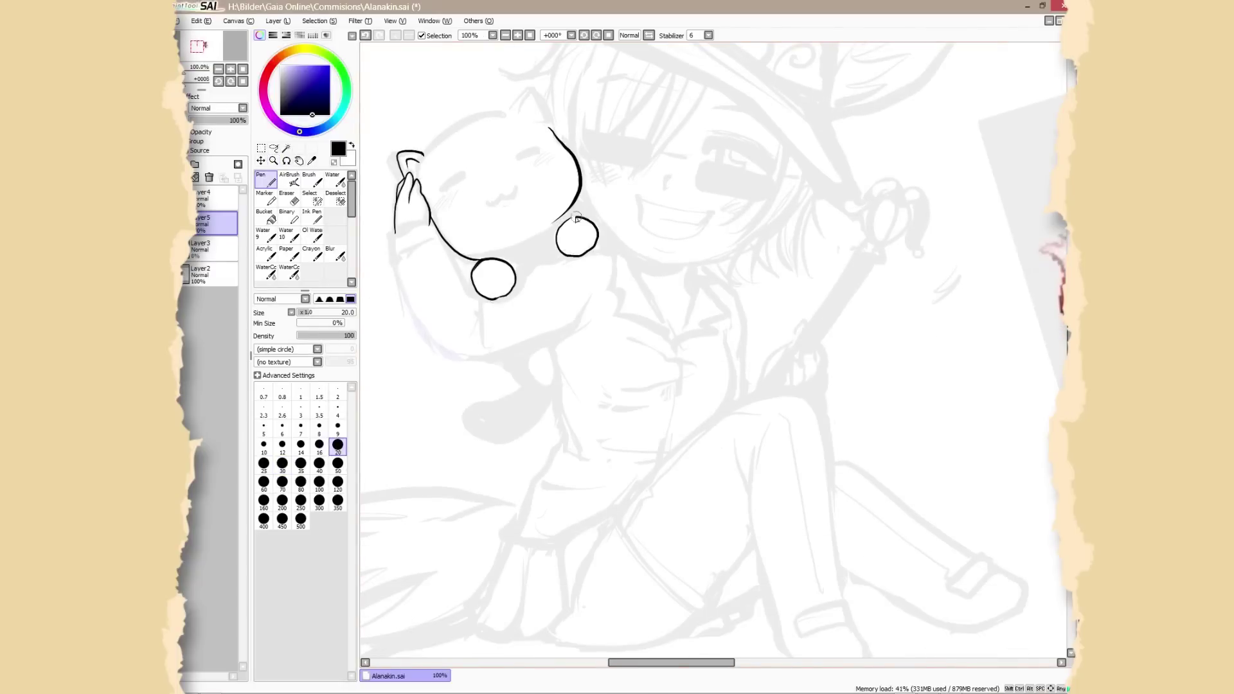
# Step: Ink the cuff, fold lines and sleeve contour of the arm wrapped around the cat
pyautogui.moveTo(398, 232); pyautogui.dragTo(440, 239)
pyautogui.moveTo(440, 239); pyautogui.dragTo(476, 296)
pyautogui.moveTo(479, 302); pyautogui.dragTo(482, 332)
pyautogui.moveTo(394, 261); pyautogui.dragTo(591, 315)
# Step: Ink the jacket's pointed collar and the front edge running down from it
pyautogui.moveTo(562, 263)
pyautogui.mouseDown()
pyautogui.moveTo(572, 257)
pyautogui.moveTo(679, 349)
pyautogui.mouseUp()
pyautogui.moveTo(645, 328); pyautogui.dragTo(678, 349)
pyautogui.moveTo(694, 282); pyautogui.dragTo(682, 349)
pyautogui.moveTo(681, 352); pyautogui.dragTo(663, 457)
# Step: Ink the cat's lower body and tail below the arm, plus the jacket's back edge down to its hem
pyautogui.moveTo(503, 362); pyautogui.dragTo(543, 395)
pyautogui.scroll(-3, 543, 386)
pyautogui.moveTo(522, 287); pyautogui.dragTo(547, 299)
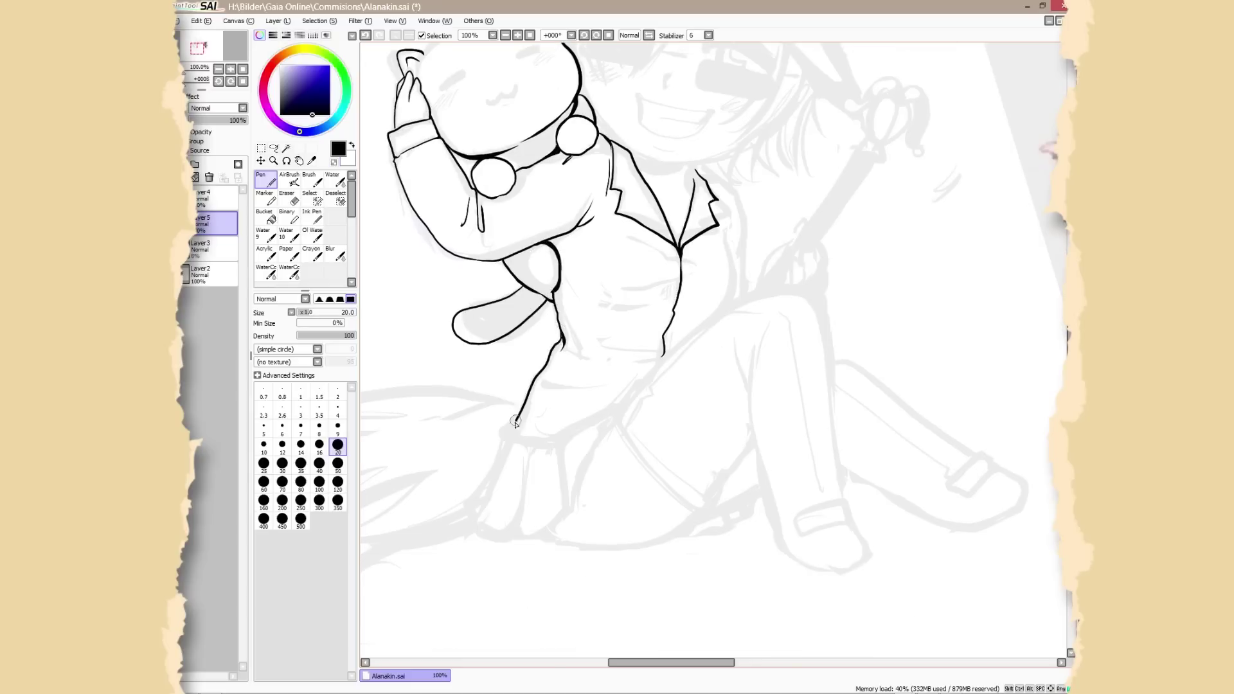
pyautogui.moveTo(533, 380); pyautogui.dragTo(507, 434)
# Step: Ink the bent leg's stocking hem, thigh underside and lower-leg contours
pyautogui.scroll(-3, 578, 386)
pyautogui.moveTo(618, 318); pyautogui.dragTo(702, 405)
pyautogui.moveTo(753, 335); pyautogui.dragTo(703, 405)
pyautogui.moveTo(753, 245); pyautogui.dragTo(806, 461)
pyautogui.moveTo(809, 197); pyautogui.dragTo(853, 424)
# Step: Ink the bent leg's shoe with its strap, then the stocking seam and knee contour
pyautogui.scroll(-3, 855, 427)
pyautogui.moveTo(854, 312)
pyautogui.mouseDown()
pyautogui.moveTo(815, 350)
pyautogui.moveTo(803, 319)
pyautogui.mouseUp()
pyautogui.moveTo(798, 306); pyautogui.dragTo(846, 285)
pyautogui.scroll(3, 823, 290)
pyautogui.moveTo(779, 217); pyautogui.dragTo(823, 399)
pyautogui.moveTo(794, 227); pyautogui.dragTo(805, 297)
pyautogui.moveTo(734, 209); pyautogui.dragTo(808, 205)
# Step: Ink the underside of the thigh and the pleats of the skirt below the jacket hem
pyautogui.scroll(-2, 700, 416)
pyautogui.moveTo(698, 337); pyautogui.dragTo(543, 362)
pyautogui.moveTo(617, 251); pyautogui.dragTo(599, 269)
pyautogui.moveTo(598, 271); pyautogui.dragTo(567, 343)
pyautogui.moveTo(560, 270); pyautogui.dragTo(566, 342)
pyautogui.moveTo(531, 274); pyautogui.dragTo(520, 363)
pyautogui.moveTo(514, 269)
pyautogui.mouseDown()
pyautogui.moveTo(477, 356)
pyautogui.moveTo(518, 364)
pyautogui.mouseUp()
pyautogui.moveTo(509, 269); pyautogui.dragTo(479, 345)
# Step: Add fold lines and front buttons to the jacket and ink its far side edge
pyautogui.scroll(3, 513, 389)
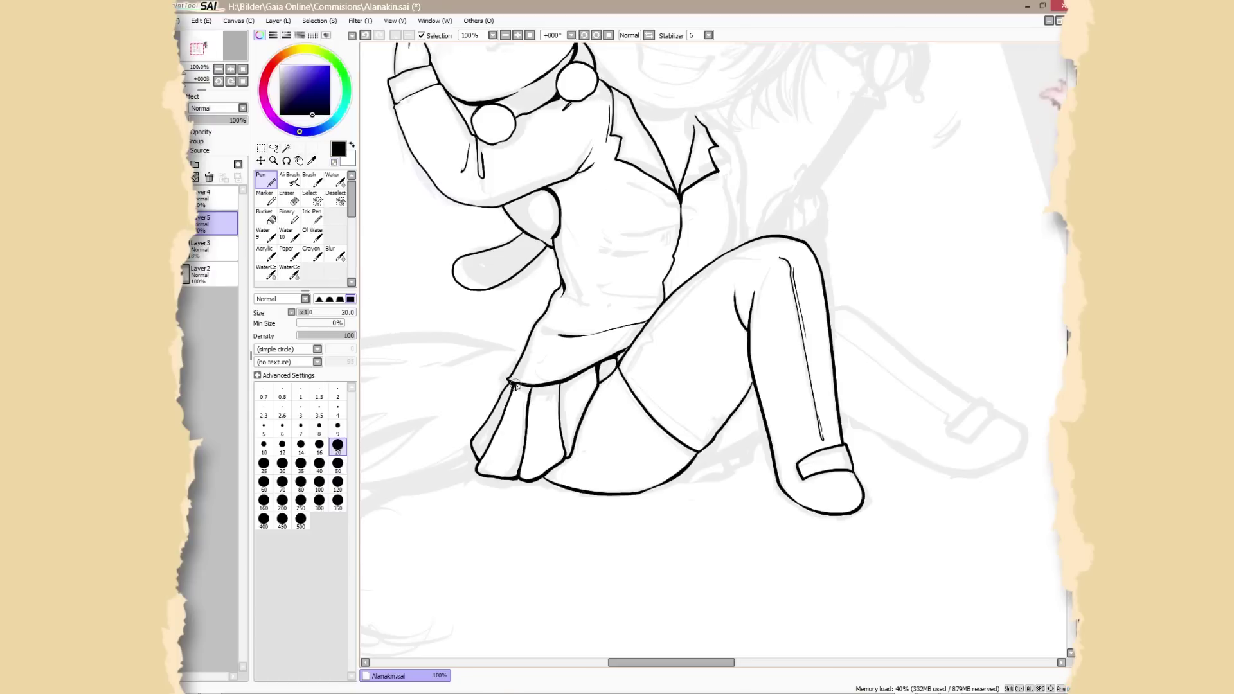
pyautogui.moveTo(661, 202); pyautogui.dragTo(680, 211)
pyautogui.moveTo(646, 236); pyautogui.dragTo(680, 223)
pyautogui.hscroll(-1, 682, 215)
pyautogui.click(698, 213)
pyautogui.click(694, 216)
pyautogui.moveTo(740, 173); pyautogui.dragTo(752, 247)
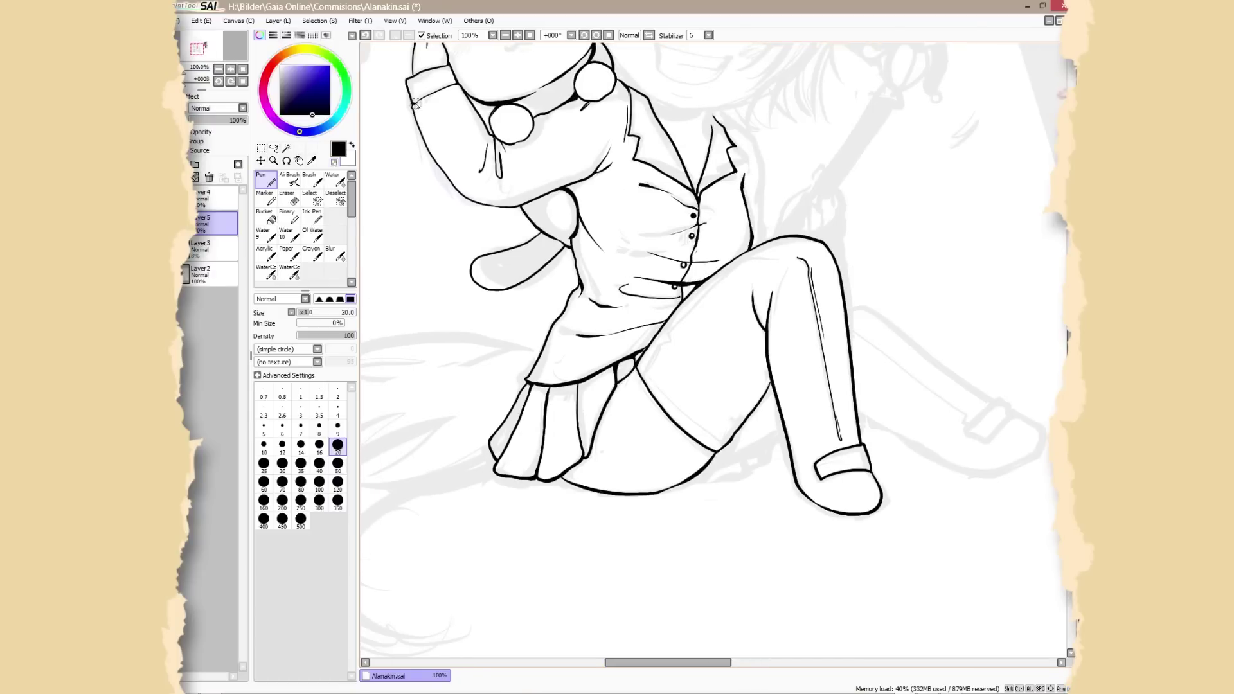
# Step: Reinforce the bent leg's contours and fill the outlined gap between thigh and calf with black
pyautogui.moveTo(668, 662); pyautogui.dragTo(693, 663)
pyautogui.moveTo(538, 381); pyautogui.dragTo(558, 400)
pyautogui.moveTo(496, 374); pyautogui.dragTo(633, 247)
pyautogui.moveTo(684, 251); pyautogui.dragTo(714, 443)
pyautogui.click(267, 217)
pyautogui.moveTo(626, 376); pyautogui.dragTo(541, 486)
pyautogui.click(595, 425)
pyautogui.click(266, 180)
# Step: Ink the small details showing beneath the bent thigh, beside the shoe
pyautogui.moveTo(558, 458)
pyautogui.mouseDown()
pyautogui.moveTo(570, 491)
pyautogui.moveTo(558, 469)
pyautogui.mouseUp()
pyautogui.moveTo(683, 471); pyautogui.dragTo(753, 439)
pyautogui.moveTo(667, 476); pyautogui.dragTo(712, 467)
# Step: Ink the upper and lower contours of the outstretched leg and its shoe
pyautogui.moveTo(735, 664); pyautogui.dragTo(795, 664)
pyautogui.moveTo(484, 302); pyautogui.dragTo(677, 428)
pyautogui.moveTo(495, 411); pyautogui.dragTo(608, 476)
pyautogui.moveTo(677, 428); pyautogui.dragTo(608, 477)
# Step: Clean up the sole and toe outline of the outstretched shoe by alternately erasing and redrawing the line
pyautogui.press('-')
pyautogui.moveTo(681, 440)
pyautogui.mouseDown()
pyautogui.moveTo(614, 478)
pyautogui.moveTo(627, 481)
pyautogui.mouseUp()
pyautogui.press('-')
pyautogui.moveTo(664, 464); pyautogui.dragTo(603, 476)
pyautogui.press('-')
pyautogui.moveTo(681, 439); pyautogui.dragTo(622, 483)
# Step: Add the seam line along the outstretched leg and touch up the shoe's sole and toe
pyautogui.moveTo(487, 327); pyautogui.dragTo(607, 418)
pyautogui.moveTo(606, 476); pyautogui.dragTo(648, 477)
pyautogui.moveTo(734, 663); pyautogui.dragTo(697, 662)
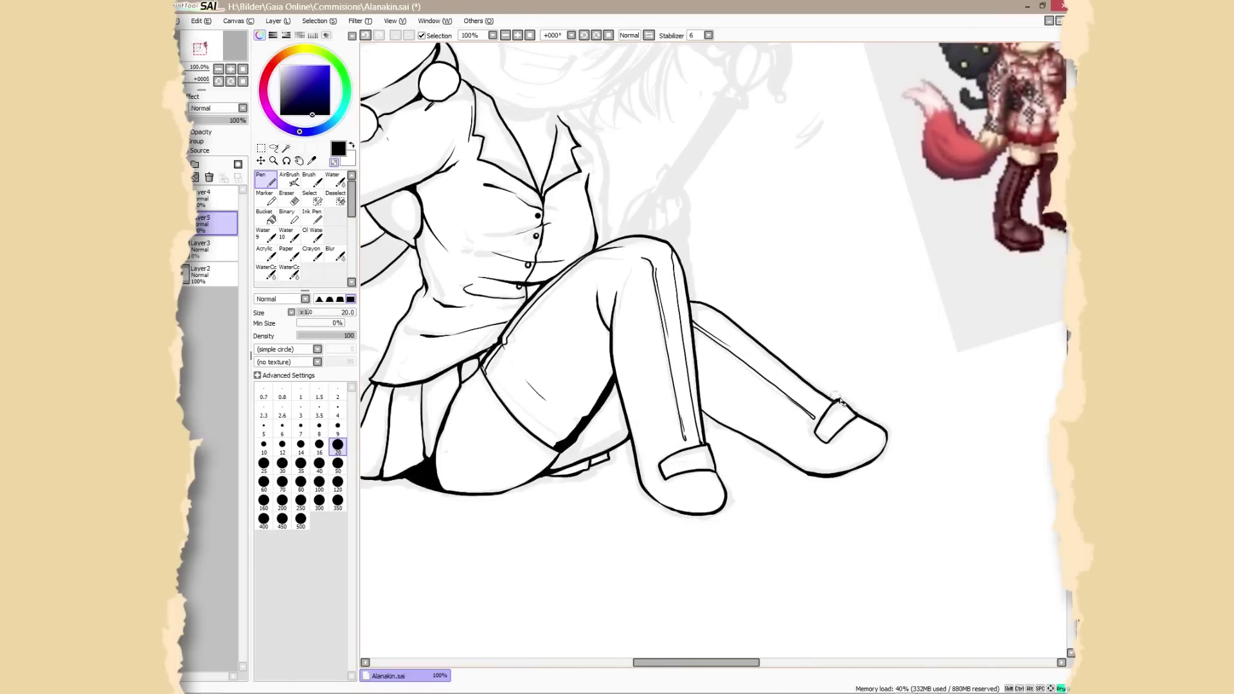
pyautogui.press('-')
pyautogui.moveTo(855, 416); pyautogui.dragTo(882, 440)
# Step: Ink the far side of the jacket collar and the fingers of the hand holding the staff
pyautogui.moveTo(1070, 379); pyautogui.dragTo(1070, 344)
pyautogui.moveTo(566, 308)
pyautogui.mouseDown()
pyautogui.moveTo(605, 443)
pyautogui.moveTo(665, 364)
pyautogui.mouseUp()
pyautogui.moveTo(683, 389); pyautogui.dragTo(653, 425)
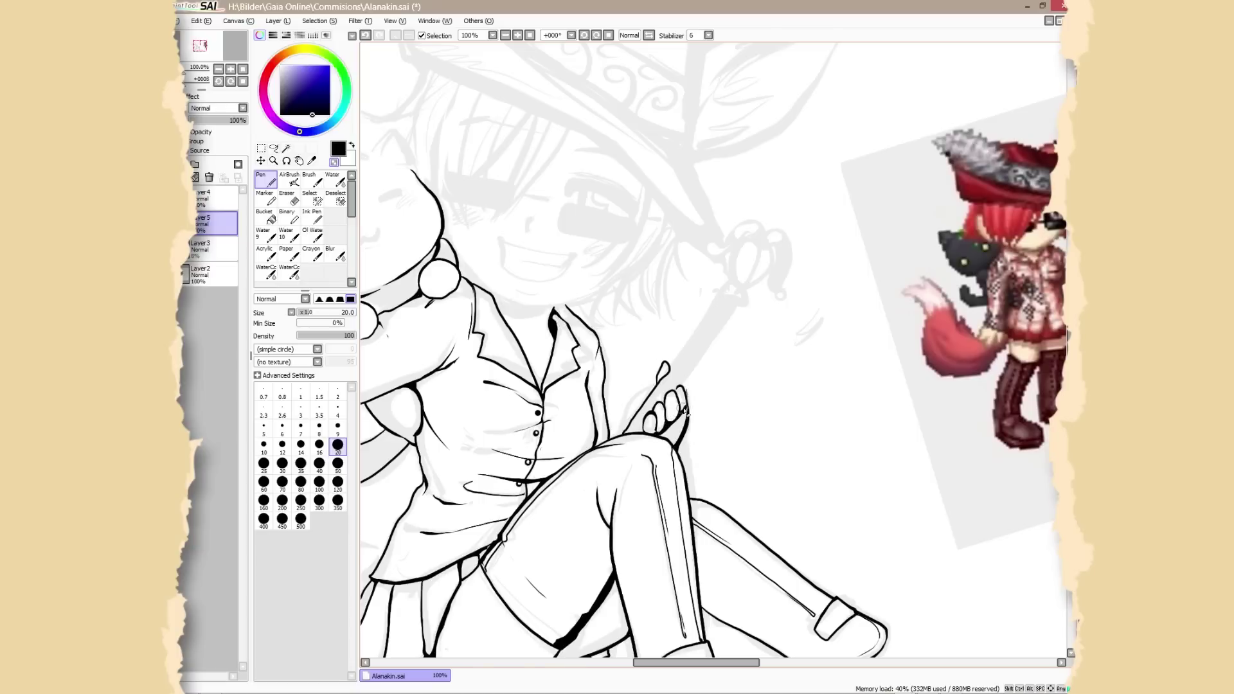
# Step: Ink the shaft of the staff from the gripping hand up to the jester head
pyautogui.moveTo(673, 360); pyautogui.dragTo(720, 299)
pyautogui.moveTo(721, 297); pyautogui.dragTo(679, 387)
pyautogui.moveTo(790, 293); pyautogui.dragTo(601, 349)
# Step: Ink the staff's jester head with its dot eye, crossed eye, smile and belled cap
pyautogui.moveTo(539, 347)
pyautogui.mouseDown()
pyautogui.moveTo(529, 357)
pyautogui.moveTo(574, 329)
pyautogui.mouseUp()
pyautogui.click(557, 320)
pyautogui.moveTo(574, 322); pyautogui.dragTo(567, 329)
pyautogui.moveTo(553, 329); pyautogui.dragTo(563, 330)
pyautogui.moveTo(526, 309); pyautogui.dragTo(573, 300)
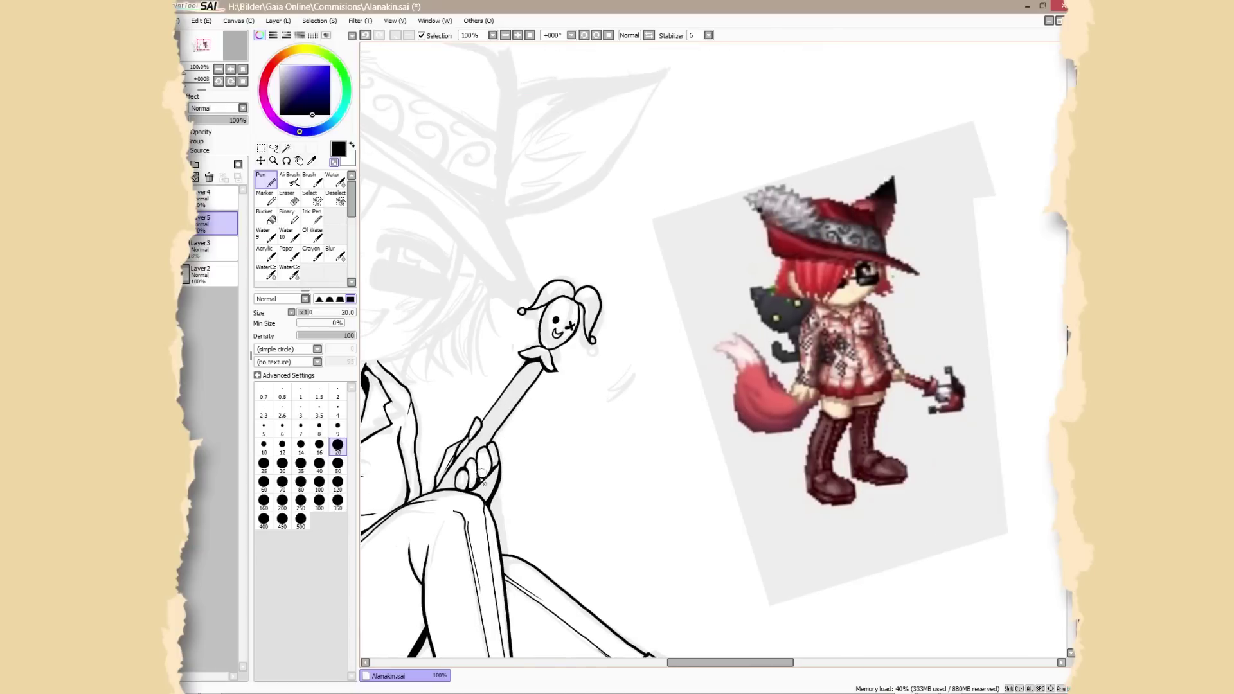
# Step: Ink the cat's closed eyes, mouth and blush marks, and complete the top of its head with the second ear
pyautogui.moveTo(730, 663); pyautogui.dragTo(658, 662)
pyautogui.moveTo(512, 287); pyautogui.dragTo(536, 273)
pyautogui.moveTo(590, 257); pyautogui.dragTo(610, 248)
pyautogui.moveTo(559, 301); pyautogui.dragTo(588, 287)
pyautogui.moveTo(513, 296); pyautogui.dragTo(505, 308)
pyautogui.moveTo(620, 249); pyautogui.dragTo(610, 258)
pyautogui.moveTo(495, 253); pyautogui.dragTo(583, 208)
pyautogui.moveTo(582, 208); pyautogui.dragTo(603, 200)
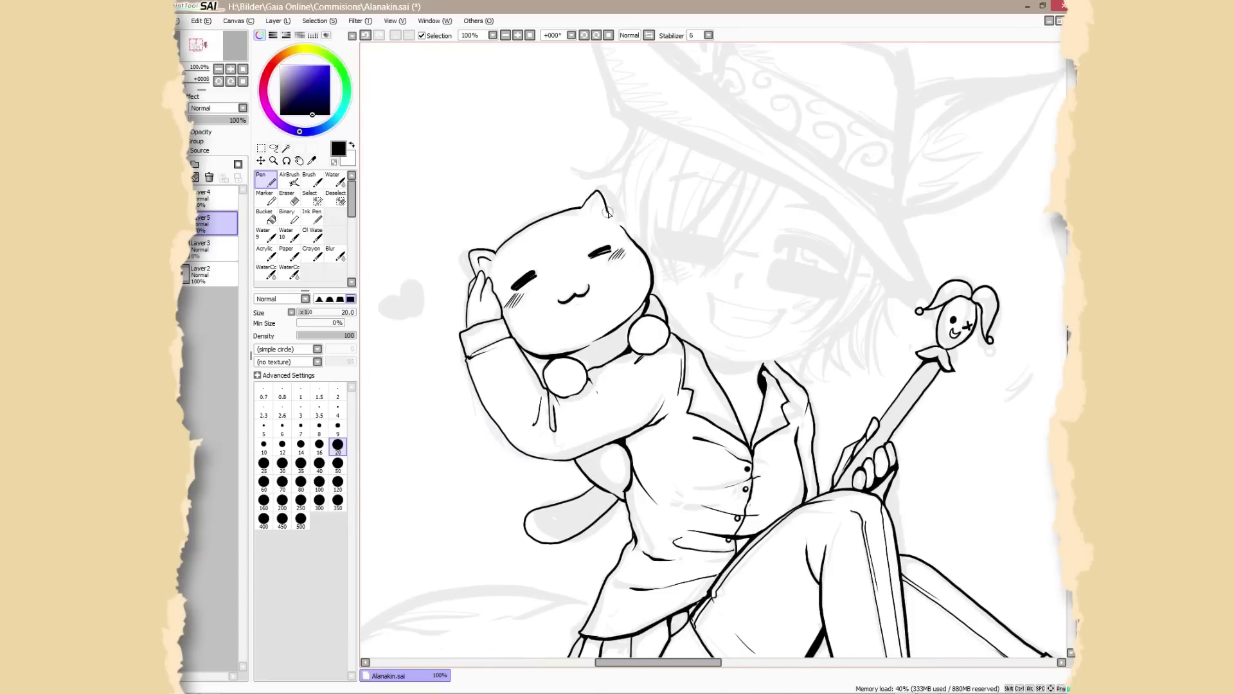
# Step: Ink the character's jaw line and fill the neck shadow under the chin with black
pyautogui.moveTo(658, 663); pyautogui.dragTo(682, 663)
pyautogui.moveTo(518, 286); pyautogui.dragTo(673, 344)
pyautogui.moveTo(567, 351); pyautogui.dragTo(625, 365)
pyautogui.click(265, 215)
pyautogui.click(593, 366)
pyautogui.click(265, 179)
# Step: Ink the character's open grin and the visible eye with its lashes and iris
pyautogui.moveTo(574, 296); pyautogui.dragTo(646, 314)
pyautogui.moveTo(574, 299); pyautogui.dragTo(633, 333)
pyautogui.moveTo(644, 249); pyautogui.dragTo(705, 264)
pyautogui.moveTo(681, 246); pyautogui.dragTo(702, 274)
pyautogui.moveTo(682, 663); pyautogui.dragTo(696, 662)
pyautogui.moveTo(628, 259); pyautogui.dragTo(644, 261)
# Step: Ink the sunglasses' bridge and both lenses, filling the lens below the open eye with solid black
pyautogui.moveTo(555, 281); pyautogui.dragTo(556, 285)
pyautogui.moveTo(630, 276); pyautogui.dragTo(623, 299)
pyautogui.moveTo(556, 284); pyautogui.dragTo(624, 299)
pyautogui.press('-')
pyautogui.click(266, 216)
pyautogui.click(592, 281)
pyautogui.click(266, 180)
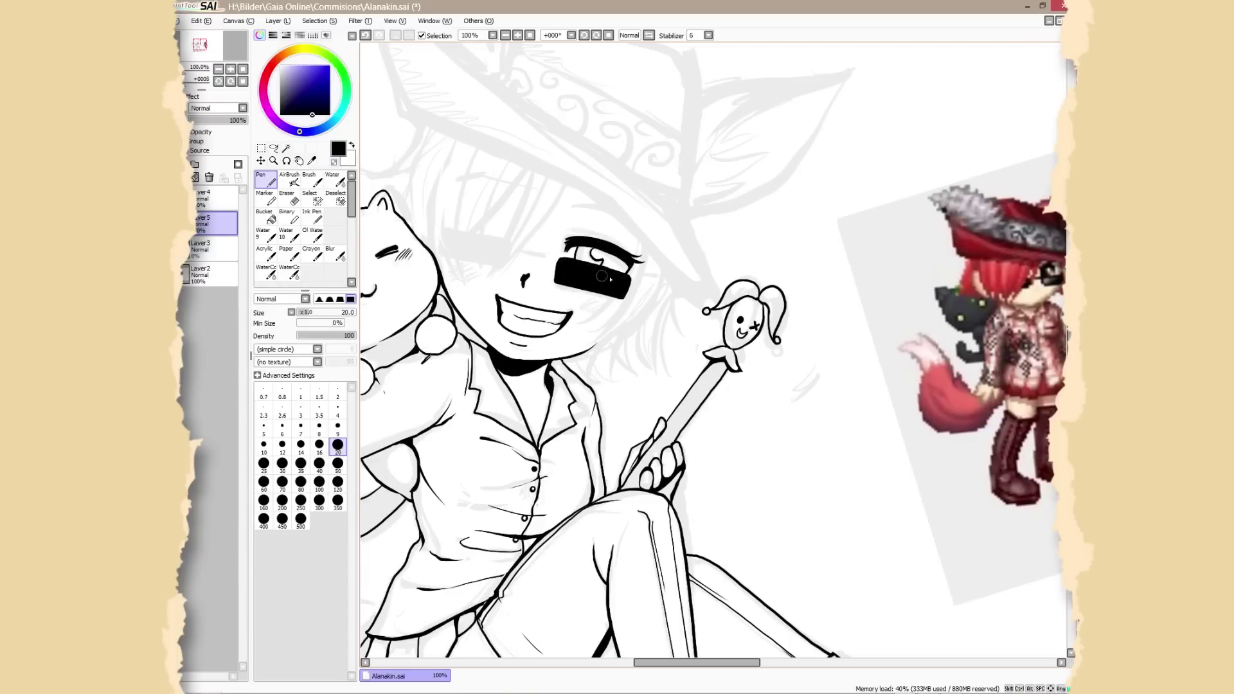
pyautogui.moveTo(554, 269); pyautogui.dragTo(453, 245)
pyautogui.moveTo(514, 270); pyautogui.dragTo(452, 247)
# Step: Ink the fringe strands falling over the face and sunglasses, using a pen size of 16 for the finer strands
pyautogui.moveTo(532, 172); pyautogui.dragTo(500, 242)
pyautogui.moveTo(550, 191)
pyautogui.mouseDown()
pyautogui.moveTo(485, 259)
pyautogui.moveTo(537, 232)
pyautogui.moveTo(520, 238)
pyautogui.mouseUp()
pyautogui.click(319, 448)
pyautogui.moveTo(529, 169); pyautogui.dragTo(469, 234)
pyautogui.moveTo(481, 146); pyautogui.dragTo(454, 246)
pyautogui.moveTo(450, 168); pyautogui.dragTo(469, 299)
pyautogui.press('-')
pyautogui.moveTo(481, 146); pyautogui.dragTo(462, 292)
pyautogui.press('-')
pyautogui.moveTo(502, 171)
pyautogui.mouseDown()
pyautogui.moveTo(466, 257)
pyautogui.moveTo(466, 245)
pyautogui.mouseUp()
# Step: Ink the side hair strands next to the cat's head, erasing overlapping line parts
pyautogui.moveTo(455, 140)
pyautogui.mouseDown()
pyautogui.moveTo(428, 247)
pyautogui.moveTo(384, 171)
pyautogui.moveTo(406, 171)
pyautogui.moveTo(424, 222)
pyautogui.mouseUp()
pyautogui.press('-')
pyautogui.press('Left')
pyautogui.moveTo(430, 209); pyautogui.dragTo(437, 239)
pyautogui.moveTo(425, 191); pyautogui.dragTo(440, 241)
pyautogui.press('-')
pyautogui.moveTo(444, 180); pyautogui.dragTo(445, 257)
pyautogui.moveTo(470, 137); pyautogui.dragTo(423, 163)
# Step: Ink the hair strands on the staff side of the face and touch up the line above the eye
pyautogui.moveTo(651, 221); pyautogui.dragTo(611, 357)
pyautogui.moveTo(685, 283); pyautogui.dragTo(696, 329)
pyautogui.moveTo(653, 337); pyautogui.dragTo(669, 373)
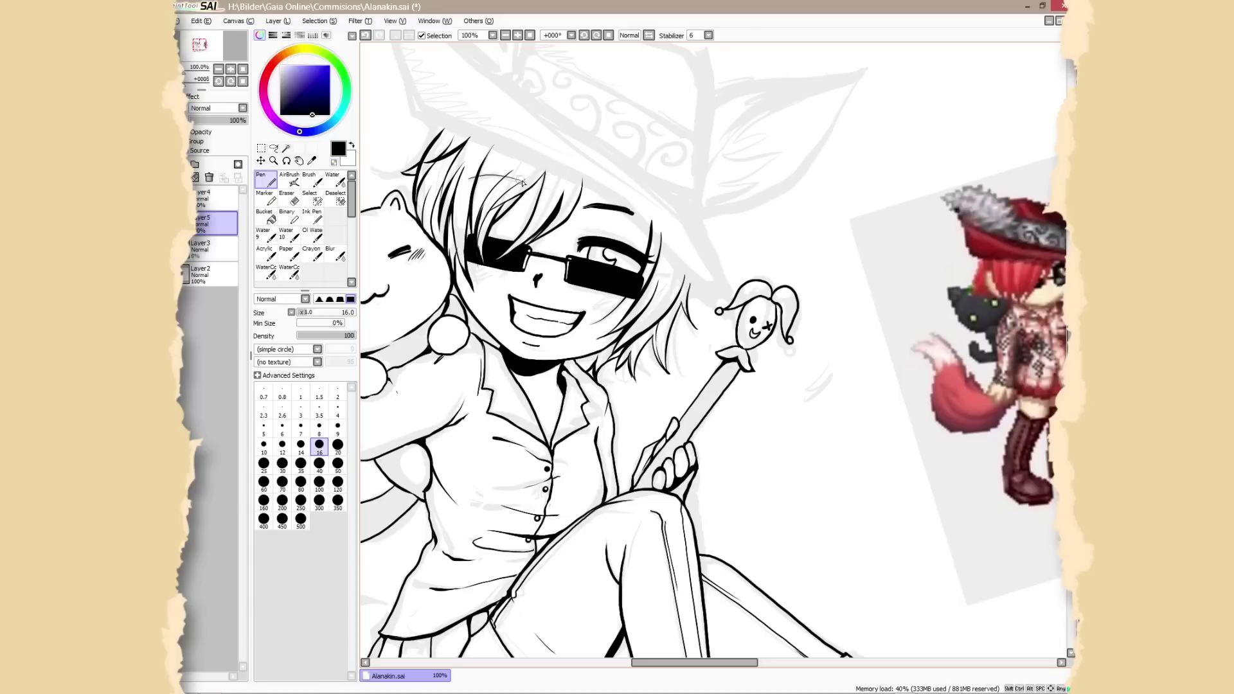
pyautogui.moveTo(582, 237); pyautogui.dragTo(631, 235)
# Step: Add a new layer and ink the lower and upper edges of the hat brim on it
pyautogui.click(183, 165)
pyautogui.moveTo(643, 257); pyautogui.dragTo(640, 412)
pyautogui.moveTo(421, 271); pyautogui.dragTo(736, 478)
pyautogui.moveTo(368, 115); pyautogui.dragTo(734, 471)
# Step: Thin and clean up the ink line along the upper edge of the hat brim on the hat layer
pyautogui.press('-')
pyautogui.moveTo(372, 128); pyautogui.dragTo(417, 265)
pyautogui.hotkey('ctrl', 'z')
pyautogui.hotkey('ctrl', 'z')
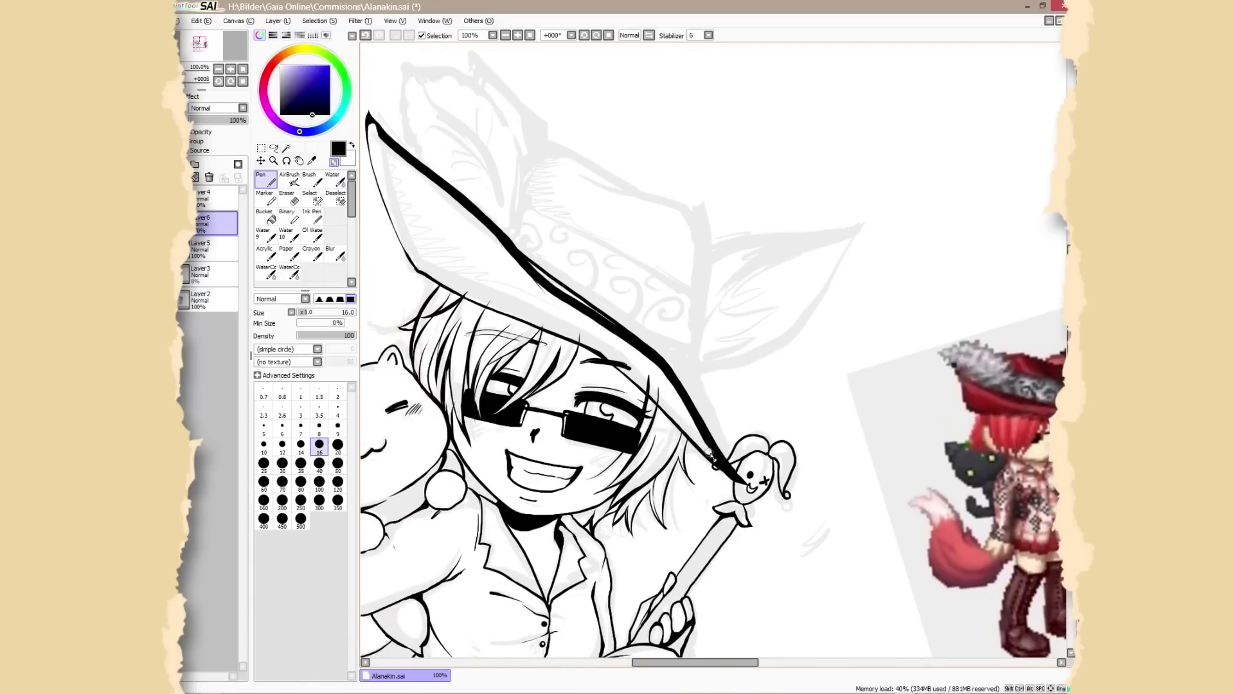
pyautogui.moveTo(367, 117); pyautogui.dragTo(750, 488)
pyautogui.click(212, 249)
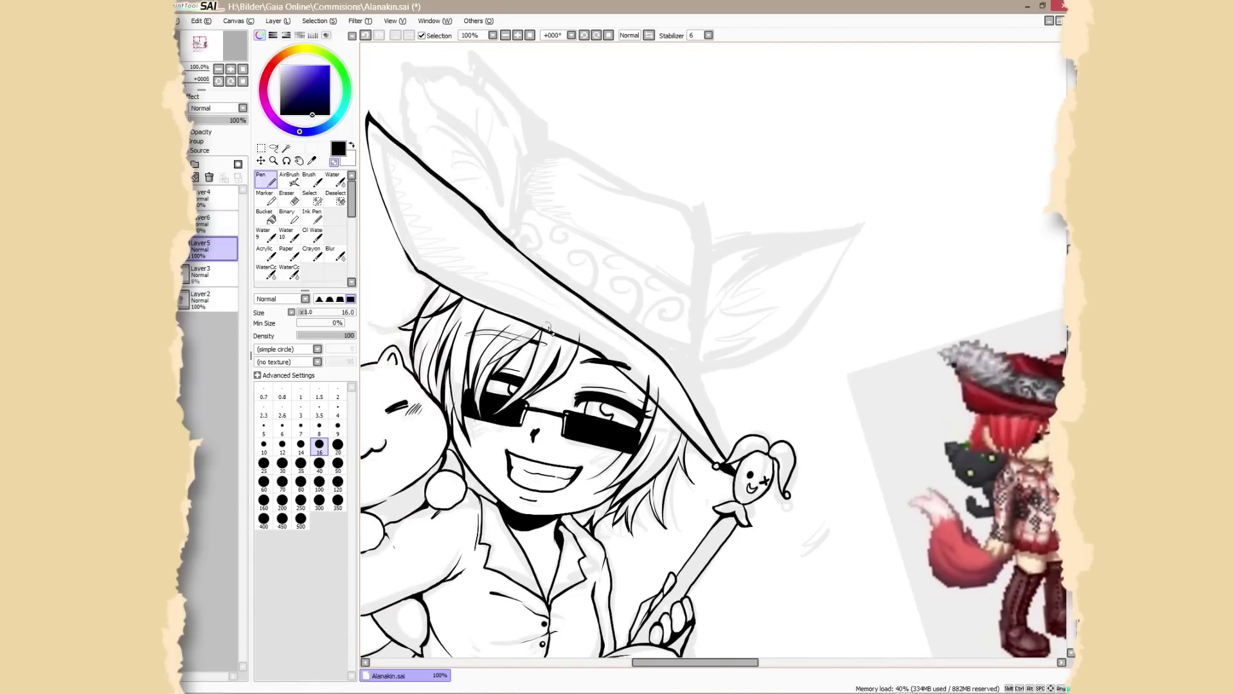
pyautogui.click(212, 224)
pyautogui.moveTo(480, 208); pyautogui.dragTo(516, 246)
pyautogui.moveTo(538, 256); pyautogui.dragTo(553, 269)
# Step: Ink the hat feather's outline and central quill down to the brim, undoing strokes that miss
pyautogui.press('-')
pyautogui.moveTo(406, 69); pyautogui.dragTo(408, 142)
pyautogui.moveTo(421, 77); pyautogui.dragTo(512, 229)
pyautogui.hotkey('ctrl', 'z')
pyautogui.moveTo(431, 114); pyautogui.dragTo(509, 239)
pyautogui.hotkey('ctrl', 'z')
pyautogui.moveTo(524, 189); pyautogui.dragTo(512, 239)
pyautogui.moveTo(618, 321); pyautogui.dragTo(684, 390)
pyautogui.hotkey('ctrl', 'z')
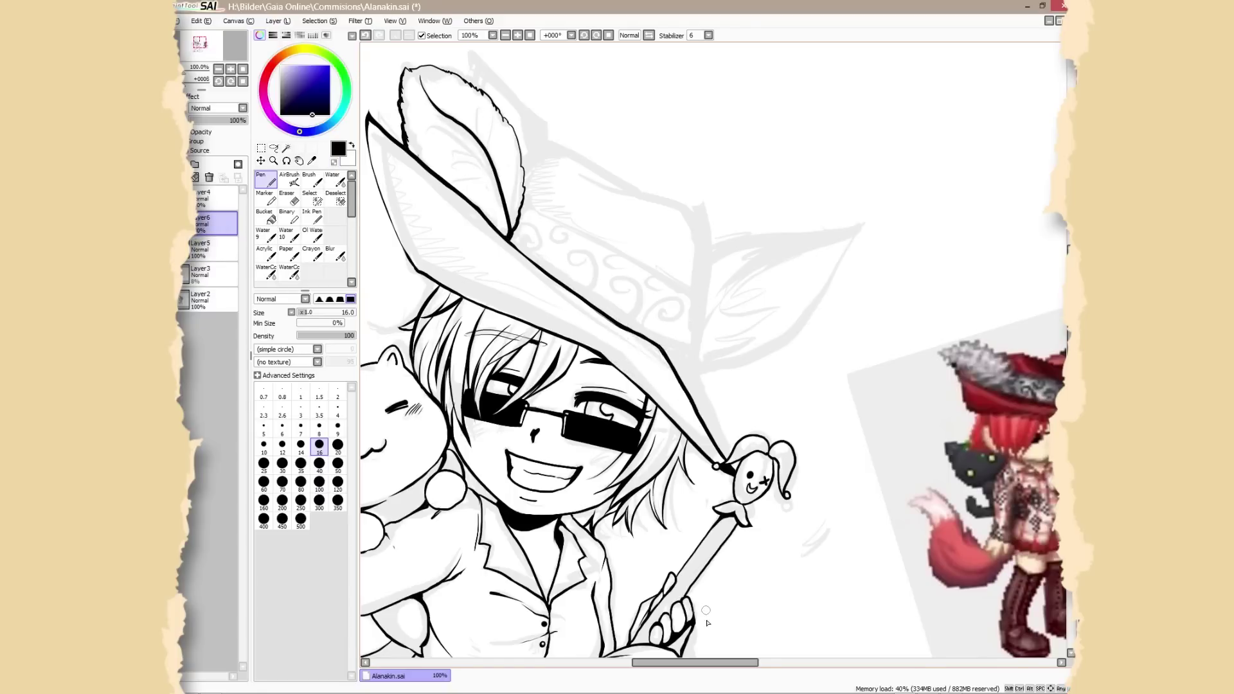
# Step: Ink the hat band's edges above the brim and fill the band with curling scroll ornaments
pyautogui.moveTo(695, 662); pyautogui.dragTo(703, 662)
pyautogui.moveTo(650, 297); pyautogui.dragTo(638, 388)
pyautogui.moveTo(464, 242); pyautogui.dragTo(638, 384)
pyautogui.moveTo(421, 200); pyautogui.dragTo(636, 379)
pyautogui.hotkey('ctrl', 'z')
pyautogui.moveTo(648, 299); pyautogui.dragTo(473, 209)
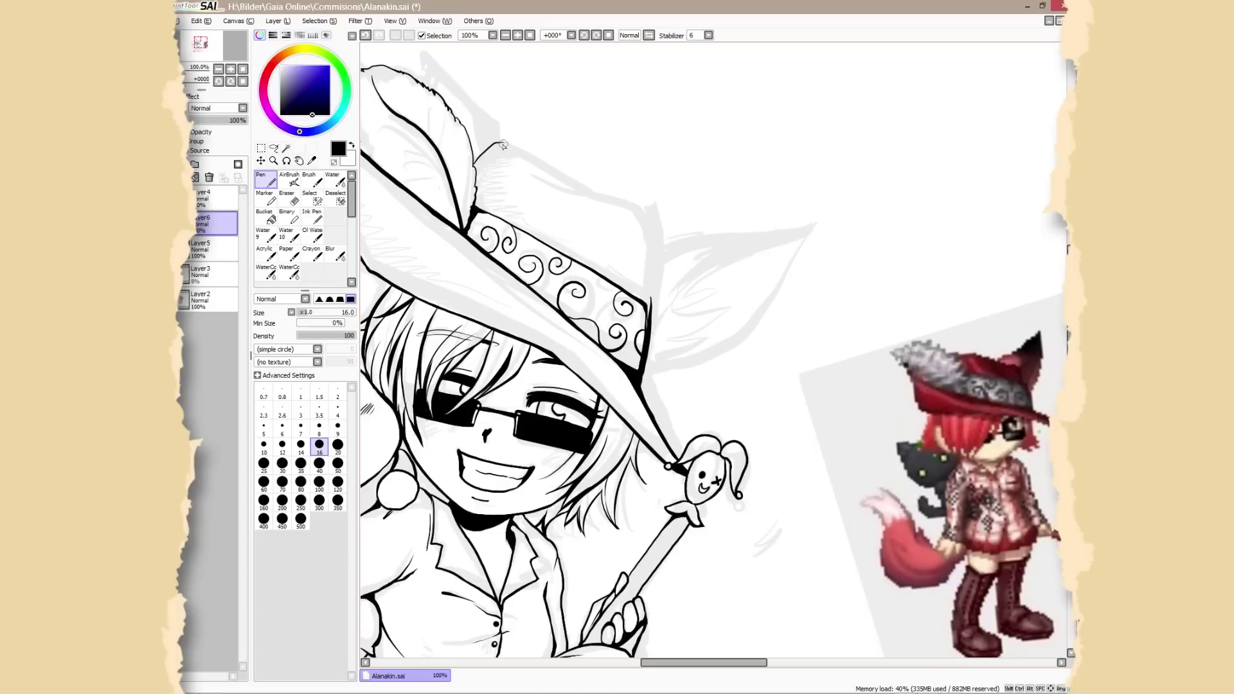
# Step: Ink the outline of the hat's crown from the feather to the far end of the band
pyautogui.moveTo(478, 162); pyautogui.dragTo(648, 300)
pyautogui.moveTo(547, 158)
pyautogui.mouseDown()
pyautogui.moveTo(481, 150)
pyautogui.moveTo(598, 190)
pyautogui.mouseUp()
pyautogui.press('-')
# Step: Ink the animal ear on the staff side of the hat with its inner edge, redoing strokes that miss
pyautogui.moveTo(653, 246)
pyautogui.mouseDown()
pyautogui.moveTo(811, 224)
pyautogui.moveTo(763, 291)
pyautogui.mouseUp()
pyautogui.moveTo(784, 284); pyautogui.dragTo(668, 357)
pyautogui.moveTo(759, 327); pyautogui.dragTo(646, 372)
pyautogui.moveTo(674, 360); pyautogui.dragTo(761, 328)
pyautogui.moveTo(740, 278); pyautogui.dragTo(657, 344)
pyautogui.moveTo(781, 285)
pyautogui.mouseDown()
pyautogui.moveTo(690, 358)
pyautogui.moveTo(718, 350)
pyautogui.mouseUp()
pyautogui.hotkey('ctrl', 'z')
pyautogui.hotkey('ctrl', 'z')
pyautogui.hotkey('ctrl', 'z')
pyautogui.press('-')
pyautogui.moveTo(802, 233)
pyautogui.mouseDown()
pyautogui.moveTo(647, 372)
pyautogui.moveTo(669, 374)
pyautogui.moveTo(653, 334)
pyautogui.mouseUp()
pyautogui.press('-')
pyautogui.moveTo(800, 238)
pyautogui.mouseDown()
pyautogui.moveTo(690, 285)
pyautogui.moveTo(655, 338)
pyautogui.mouseUp()
# Step: Ink the animal ear on the cat's side of the hat, including its inner edge
pyautogui.moveTo(734, 663); pyautogui.dragTo(727, 664)
pyautogui.moveTo(1070, 309); pyautogui.dragTo(1070, 286)
pyautogui.moveTo(453, 141); pyautogui.dragTo(533, 270)
pyautogui.scroll(-2, 810, 221)
pyautogui.moveTo(650, 188); pyautogui.dragTo(686, 280)
pyautogui.hotkey('ctrl', 'z')
pyautogui.moveTo(545, 302); pyautogui.dragTo(624, 300)
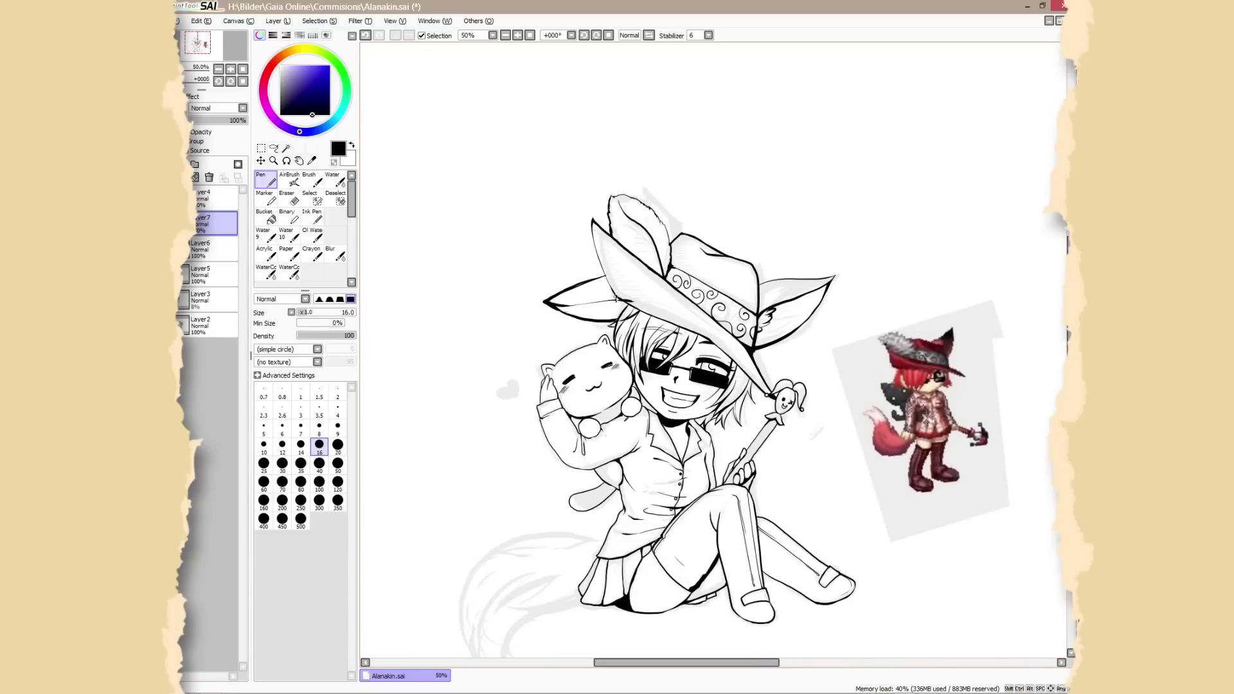
pyautogui.scroll(2, 577, 307)
pyautogui.moveTo(557, 271); pyautogui.dragTo(642, 235)
# Step: Ink the small heart beside the cat and the bushy tail with its inner fur strands
pyautogui.scroll(-2, 578, 306)
pyautogui.moveTo(507, 386); pyautogui.dragTo(498, 396)
pyautogui.scroll(1, 508, 389)
pyautogui.moveTo(515, 578); pyautogui.dragTo(539, 265)
pyautogui.moveTo(668, 292); pyautogui.dragTo(527, 505)
pyautogui.moveTo(633, 363); pyautogui.dragTo(534, 514)
pyautogui.moveTo(528, 366)
pyautogui.mouseDown()
pyautogui.moveTo(535, 512)
pyautogui.moveTo(504, 467)
pyautogui.mouseUp()
pyautogui.moveTo(655, 309); pyautogui.dragTo(498, 416)
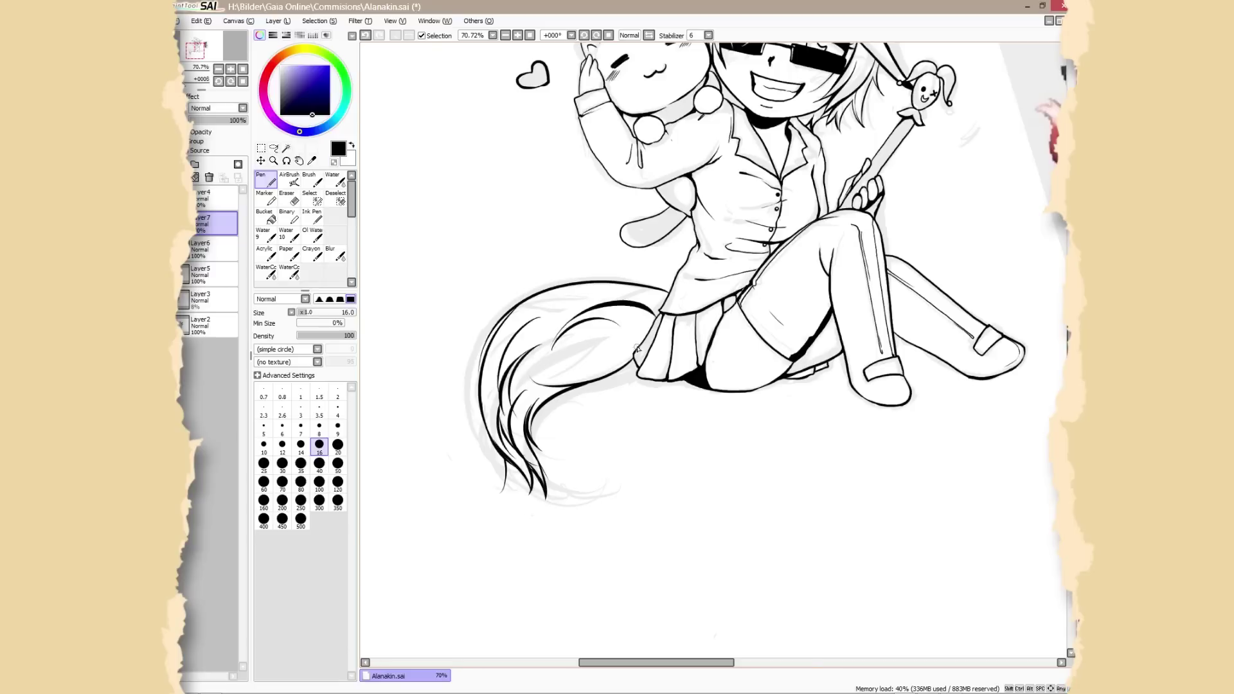
# Step: Hide the faded sketch beneath the line art and save the drawing
pyautogui.scroll(-2, 713, 352)
pyautogui.click(216, 300)
pyautogui.scroll(1, 713, 352)
pyautogui.click(219, 224)
pyautogui.hotkey('ctrl', 's')
# Step: Touch up the body line art on Layer5 and check the whole figure for missing lines
pyautogui.click(215, 275)
pyautogui.moveTo(639, 330); pyautogui.dragTo(645, 333)
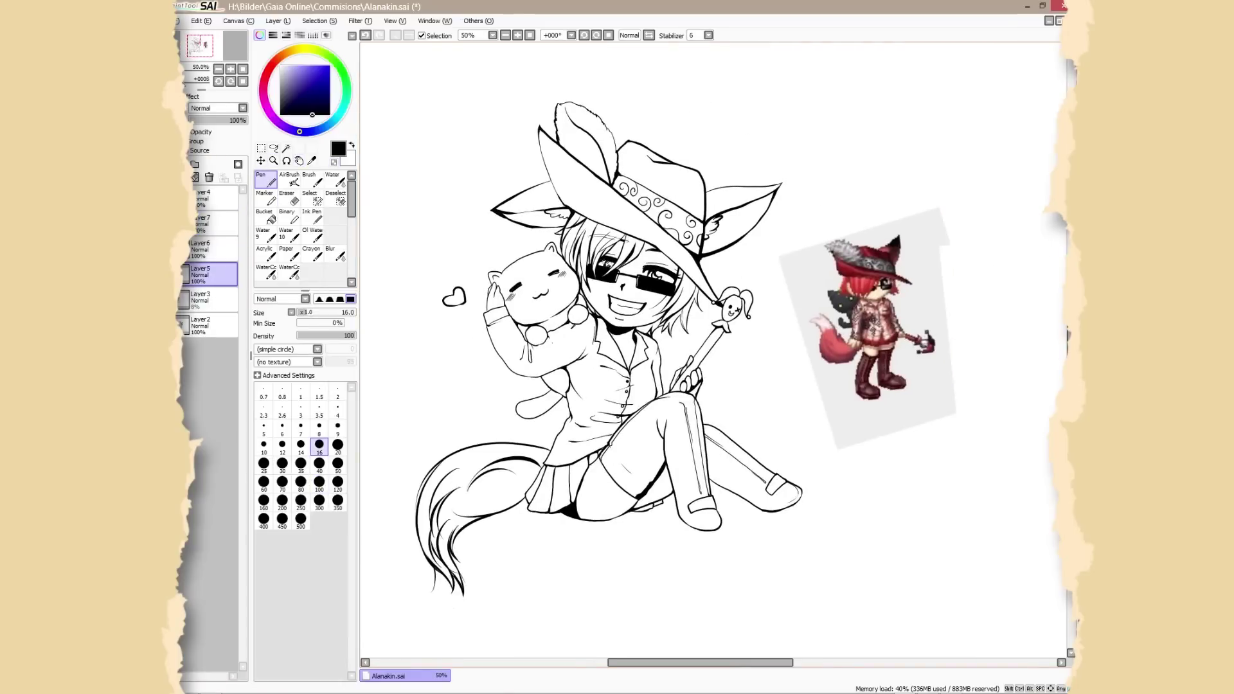
pyautogui.scroll(2, 608, 268)
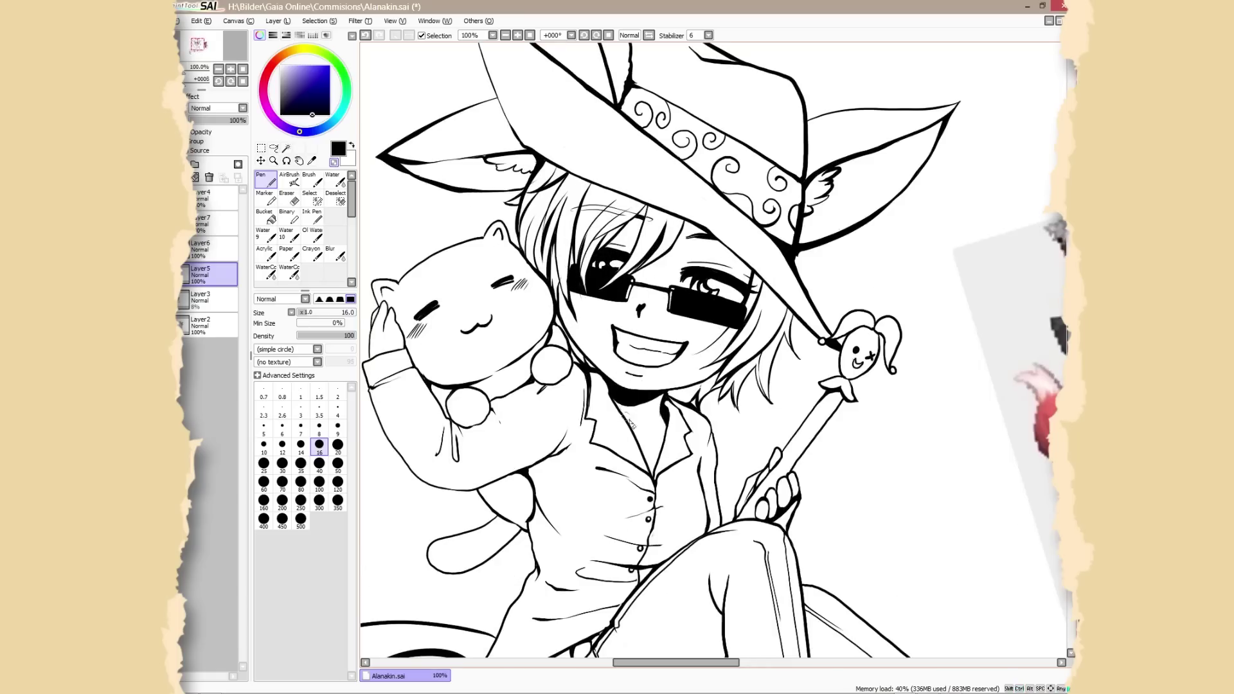
pyautogui.scroll(-3, 532, 388)
pyautogui.scroll(1, 599, 436)
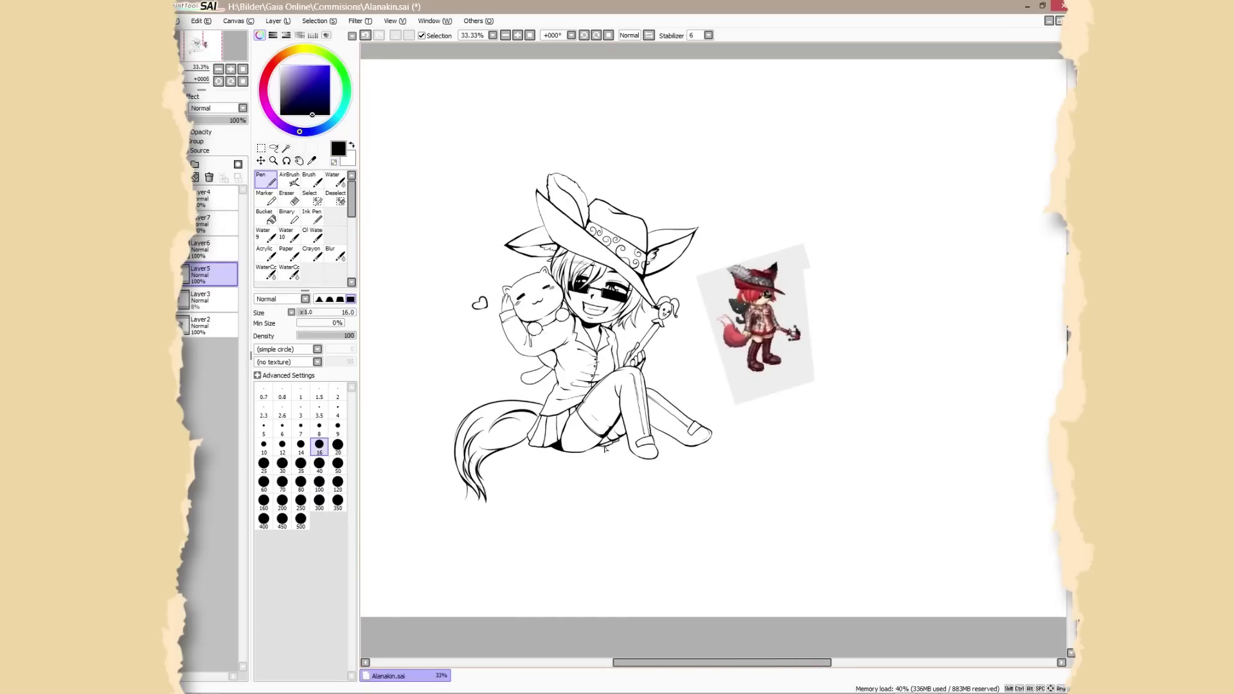
pyautogui.scroll(2, 609, 445)
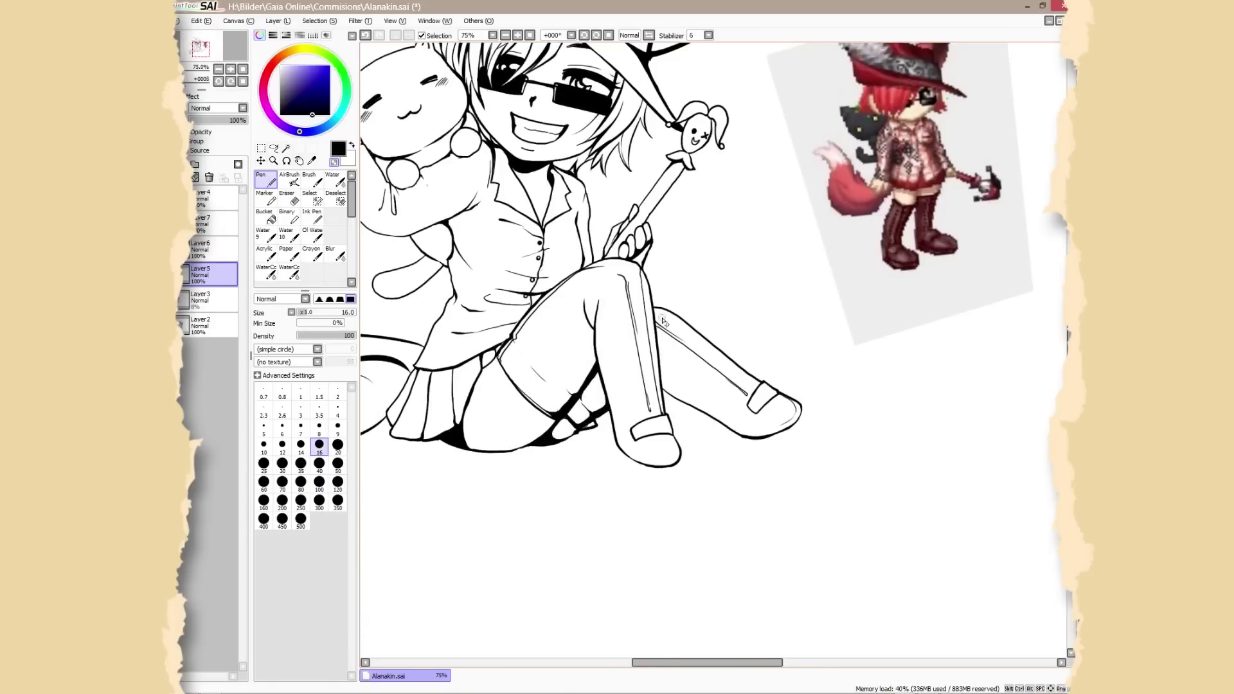
pyautogui.scroll(-3, 664, 322)
pyautogui.scroll(1, 663, 322)
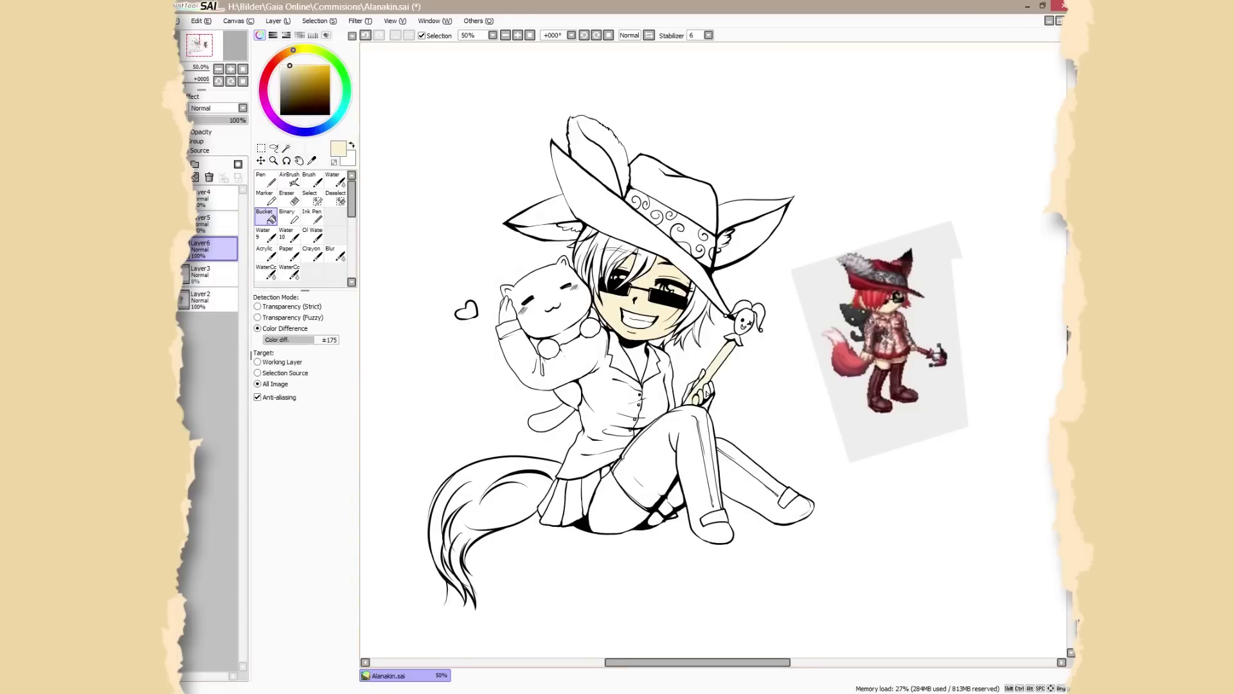
# Step: Fill the hand by the cat, the neck and the bare thigh with the flat cream skin colour
pyautogui.click(507, 312)
pyautogui.click(638, 363)
pyautogui.click(618, 508)
# Step: Fill the hat dark red and the tail, feather, hat band and hair a lighter pinkish red
pyautogui.click(508, 498)
pyautogui.click(675, 196)
pyautogui.click(594, 151)
pyautogui.click(672, 221)
pyautogui.click(597, 257)
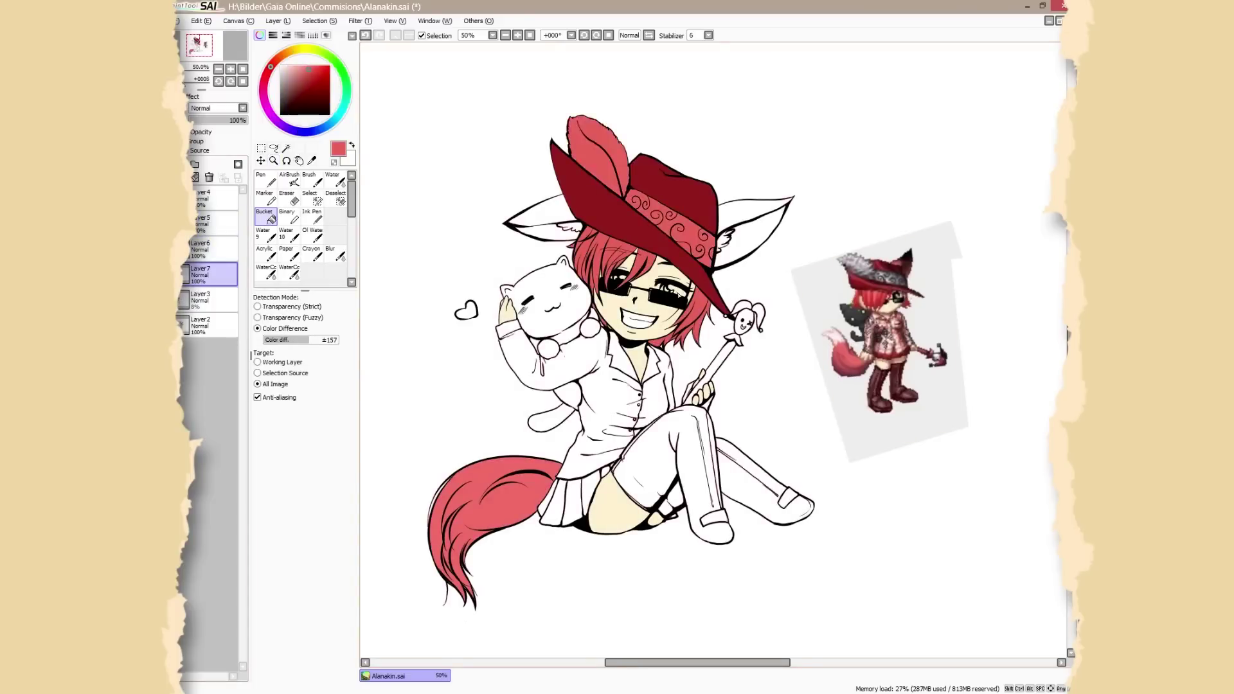
# Step: Fill the stockings dark brown and the cat's head and tail dark grey, then sample a colour from the reference
pyautogui.click(633, 458)
pyautogui.hotkey('ctrl', 'z')
pyautogui.click(649, 449)
pyautogui.click(266, 180)
pyautogui.click(266, 217)
pyautogui.click(556, 290)
pyautogui.click(553, 419)
pyautogui.rightClick(881, 317)
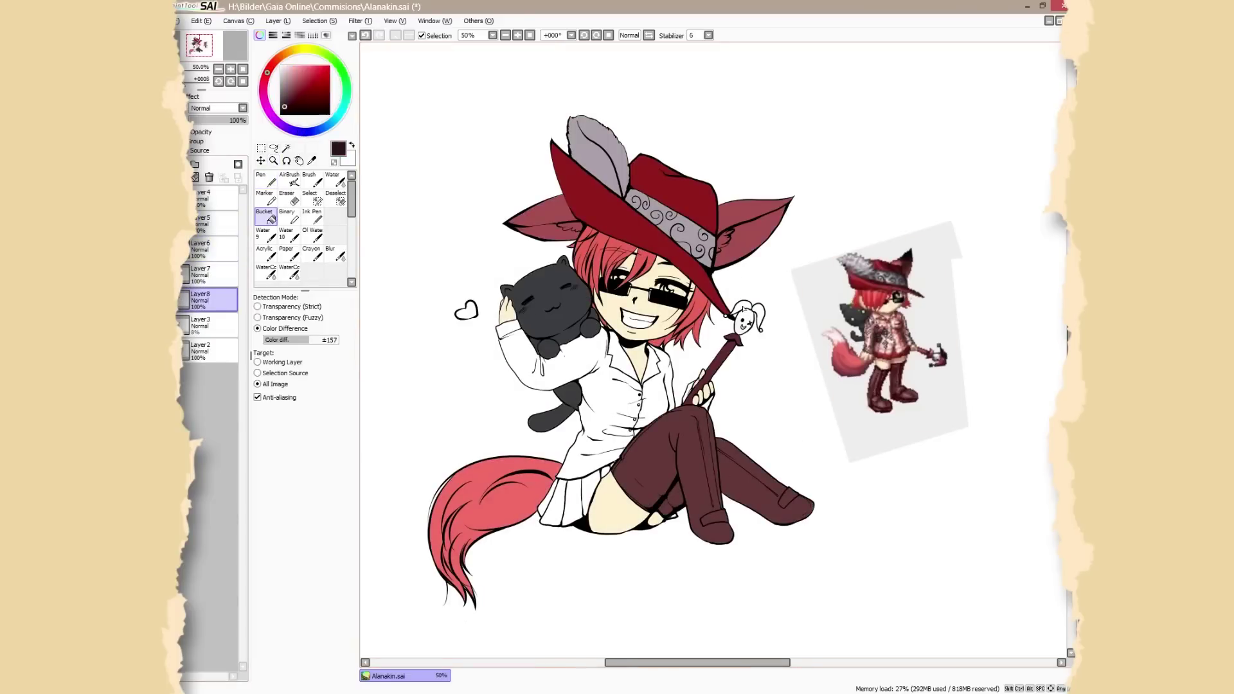
# Step: Fill the skirt, the jester head on the staff and the shirt with flat colours
pyautogui.click(563, 501)
pyautogui.click(741, 308)
pyautogui.click(265, 180)
pyautogui.click(212, 325)
pyautogui.click(265, 217)
pyautogui.click(604, 411)
# Step: Set the pen size to 35 and lock the opacity of the flat-colour layers, ending on Layer6
pyautogui.click(265, 180)
pyautogui.click(301, 465)
pyautogui.click(212, 300)
pyautogui.click(212, 326)
pyautogui.click(212, 249)
# Step: Shade the face below the fringe and brim and the neck below the chin with a darker skin tone
pyautogui.rightClick(637, 328)
pyautogui.moveTo(636, 257)
pyautogui.mouseDown()
pyautogui.moveTo(687, 276)
pyautogui.moveTo(672, 273)
pyautogui.mouseUp()
pyautogui.rightClick(662, 265)
pyautogui.moveTo(693, 283); pyautogui.dragTo(687, 302)
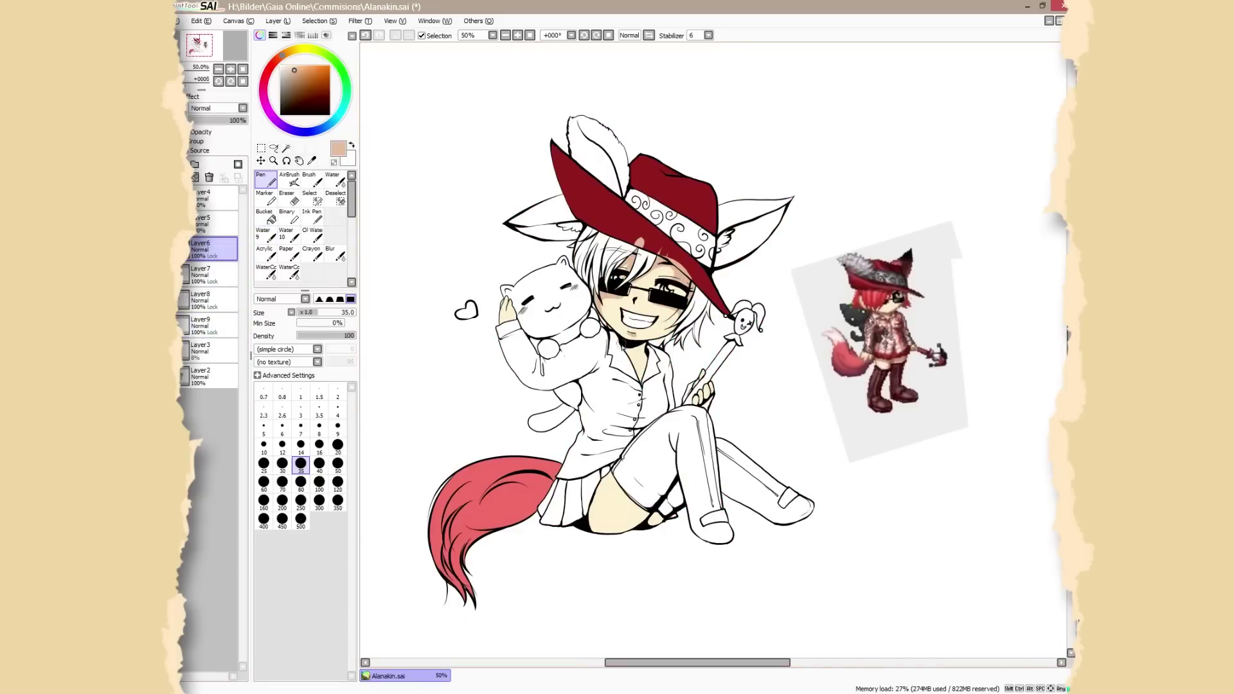
pyautogui.moveTo(630, 348); pyautogui.dragTo(643, 378)
# Step: Shade the bare thigh and both hands with the darker skin tone
pyautogui.moveTo(607, 476); pyautogui.dragTo(595, 527)
pyautogui.moveTo(662, 513); pyautogui.dragTo(650, 524)
pyautogui.moveTo(505, 307); pyautogui.dragTo(512, 320)
pyautogui.moveTo(700, 391); pyautogui.dragTo(695, 403)
pyautogui.rightClick(621, 504)
pyautogui.moveTo(609, 481); pyautogui.dragTo(598, 522)
# Step: Paint a warm blush on the cheeks around the sunglasses and blend it with the watercolour brush
pyautogui.click(271, 66)
pyautogui.click(293, 69)
pyautogui.moveTo(675, 311); pyautogui.dragTo(666, 316)
pyautogui.moveTo(604, 298)
pyautogui.mouseDown()
pyautogui.moveTo(669, 295)
pyautogui.moveTo(665, 322)
pyautogui.mouseUp()
pyautogui.rightClick(895, 298)
pyautogui.rightClick(669, 291)
pyautogui.click(289, 272)
pyautogui.moveTo(606, 298); pyautogui.dragTo(620, 307)
# Step: Blend the shading on the bare thigh using skin tones sampled from the figure
pyautogui.rightClick(651, 333)
pyautogui.rightClick(597, 522)
pyautogui.moveTo(607, 479)
pyautogui.mouseDown()
pyautogui.moveTo(598, 515)
pyautogui.moveTo(630, 528)
pyautogui.mouseUp()
# Step: Deepen the skin shadow under the hat brim with a darker tone and blend it into the face
pyautogui.click(265, 180)
pyautogui.click(288, 88)
pyautogui.moveTo(653, 262); pyautogui.dragTo(674, 255)
pyautogui.click(289, 272)
pyautogui.click(265, 180)
pyautogui.click(281, 56)
pyautogui.click(296, 72)
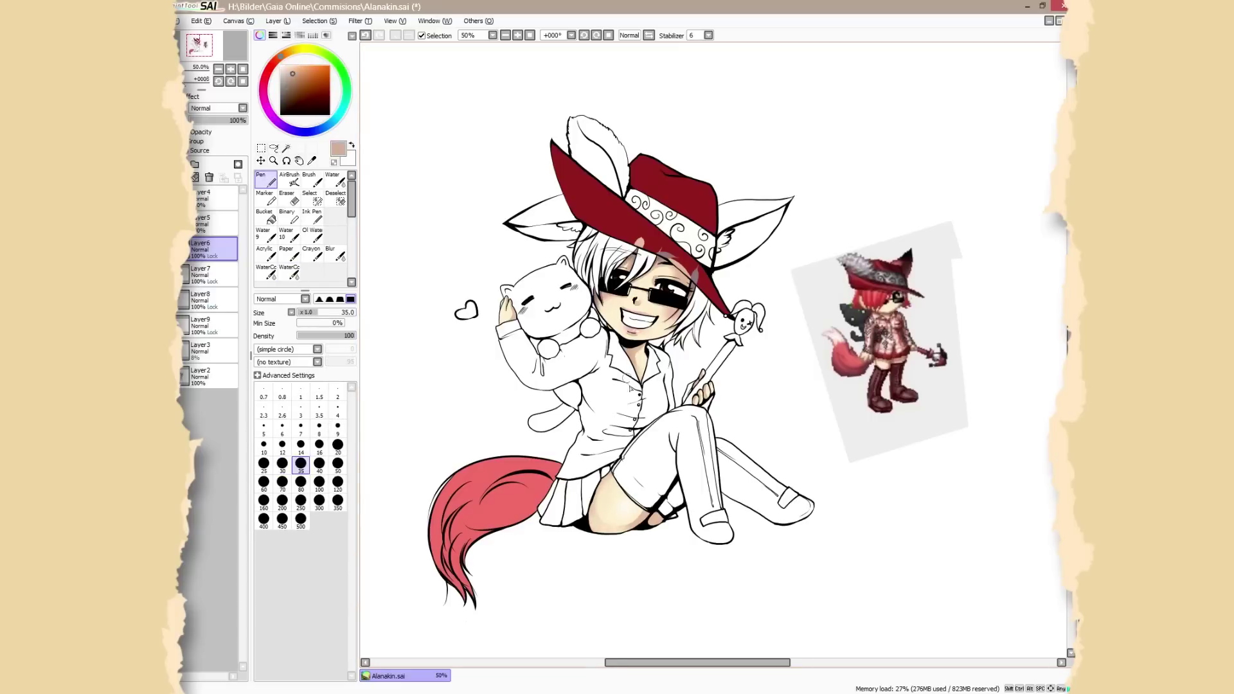
pyautogui.click(289, 272)
pyautogui.rightClick(654, 277)
pyautogui.rightClick(665, 267)
pyautogui.click(265, 180)
pyautogui.click(289, 272)
pyautogui.click(265, 180)
pyautogui.moveTo(637, 243); pyautogui.dragTo(697, 277)
# Step: Select the hat brim by colour, shade it with darker and brighter reds, blend them and clear the selection
pyautogui.click(286, 148)
pyautogui.click(598, 202)
pyautogui.click(266, 180)
pyautogui.moveTo(554, 149); pyautogui.dragTo(626, 239)
pyautogui.moveTo(652, 241)
pyautogui.mouseDown()
pyautogui.moveTo(714, 295)
pyautogui.moveTo(693, 271)
pyautogui.mouseUp()
pyautogui.click(289, 272)
pyautogui.click(266, 180)
pyautogui.click(289, 272)
pyautogui.click(265, 180)
pyautogui.click(318, 73)
pyautogui.click(289, 272)
pyautogui.hotkey('ctrl', 'd')
# Step: Shade and blend the hat's crown in red tones and add a small white highlight
pyautogui.click(266, 180)
pyautogui.moveTo(637, 164)
pyautogui.mouseDown()
pyautogui.moveTo(706, 213)
pyautogui.moveTo(703, 189)
pyautogui.mouseUp()
pyautogui.click(266, 272)
pyautogui.rightClick(693, 202)
pyautogui.click(265, 180)
pyautogui.click(265, 271)
pyautogui.click(265, 180)
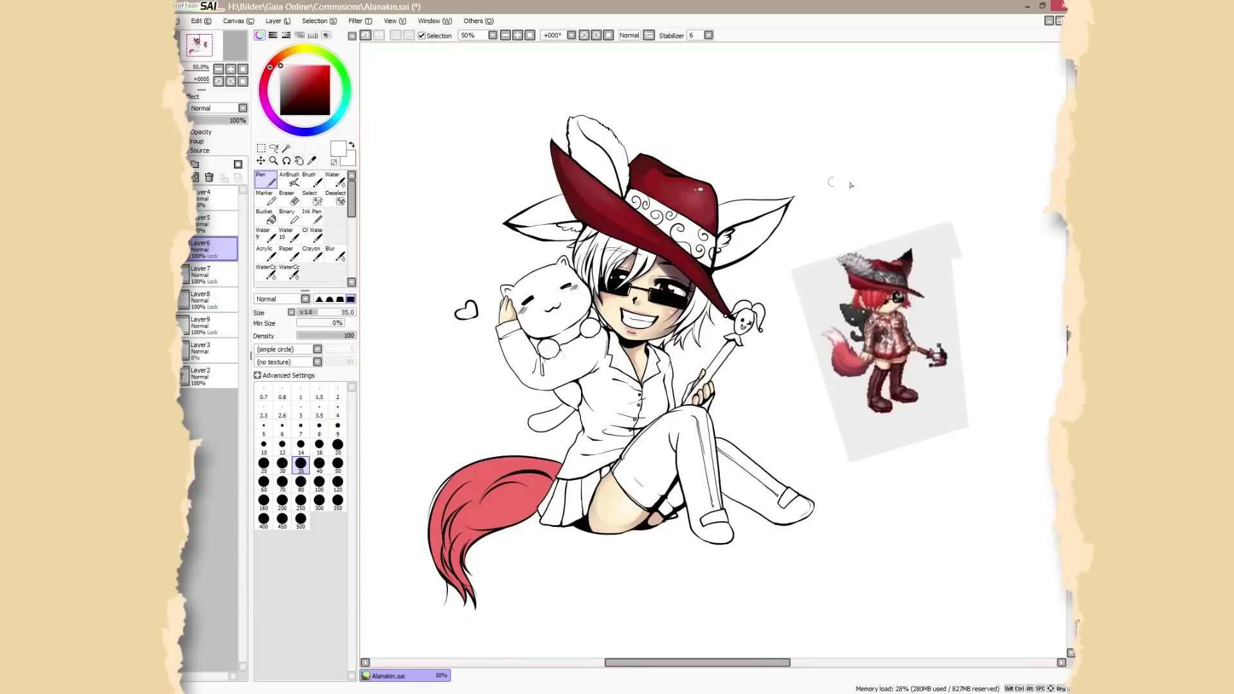
# Step: Paint dark red shadows over the base and upper part of the tail
pyautogui.scroll(-2, 643, 347)
pyautogui.moveTo(559, 387); pyautogui.dragTo(450, 406)
pyautogui.moveTo(547, 421); pyautogui.dragTo(469, 446)
pyautogui.moveTo(526, 407); pyautogui.dragTo(485, 438)
pyautogui.moveTo(524, 424); pyautogui.dragTo(464, 450)
pyautogui.moveTo(553, 389)
pyautogui.mouseDown()
pyautogui.moveTo(450, 406)
pyautogui.moveTo(509, 435)
pyautogui.mouseUp()
pyautogui.click(289, 271)
# Step: Paint light pink fur strands along the tail and down to its tip
pyautogui.click(265, 180)
pyautogui.click(303, 66)
pyautogui.moveTo(473, 394); pyautogui.dragTo(435, 472)
pyautogui.moveTo(512, 407); pyautogui.dragTo(470, 437)
pyautogui.moveTo(494, 393); pyautogui.dragTo(437, 432)
pyautogui.moveTo(474, 524); pyautogui.dragTo(434, 457)
pyautogui.moveTo(476, 526); pyautogui.dragTo(447, 458)
# Step: Blend the tail's light and dark strands with the watercolour brush and add another pen strand
pyautogui.click(289, 272)
pyautogui.moveTo(510, 411)
pyautogui.mouseDown()
pyautogui.moveTo(496, 433)
pyautogui.moveTo(518, 414)
pyautogui.mouseUp()
pyautogui.moveTo(472, 430); pyautogui.dragTo(445, 481)
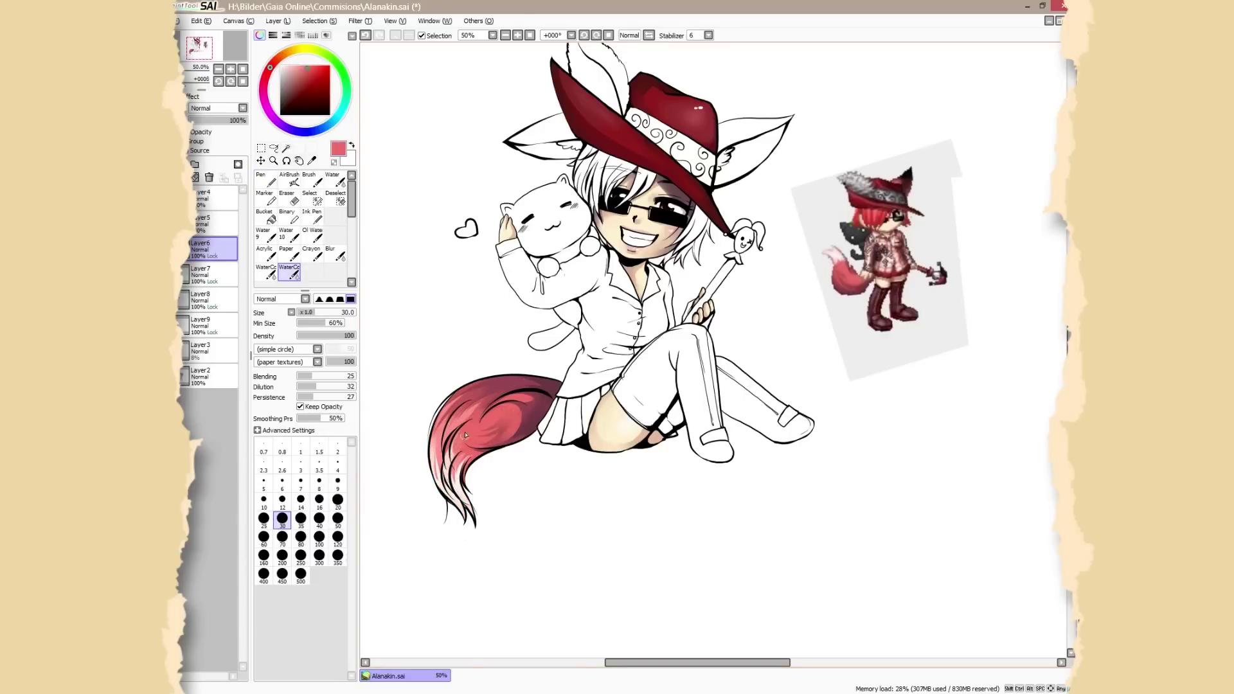
pyautogui.click(265, 180)
pyautogui.moveTo(517, 418); pyautogui.dragTo(502, 441)
# Step: Add a new layer above the line art and paint loose fur strands over the tail's outline on it
pyautogui.click(215, 198)
pyautogui.click(168, 165)
pyautogui.moveTo(478, 382); pyautogui.dragTo(420, 443)
pyautogui.moveTo(527, 438); pyautogui.dragTo(481, 468)
pyautogui.moveTo(552, 378); pyautogui.dragTo(518, 393)
pyautogui.scroll(2, 617, 347)
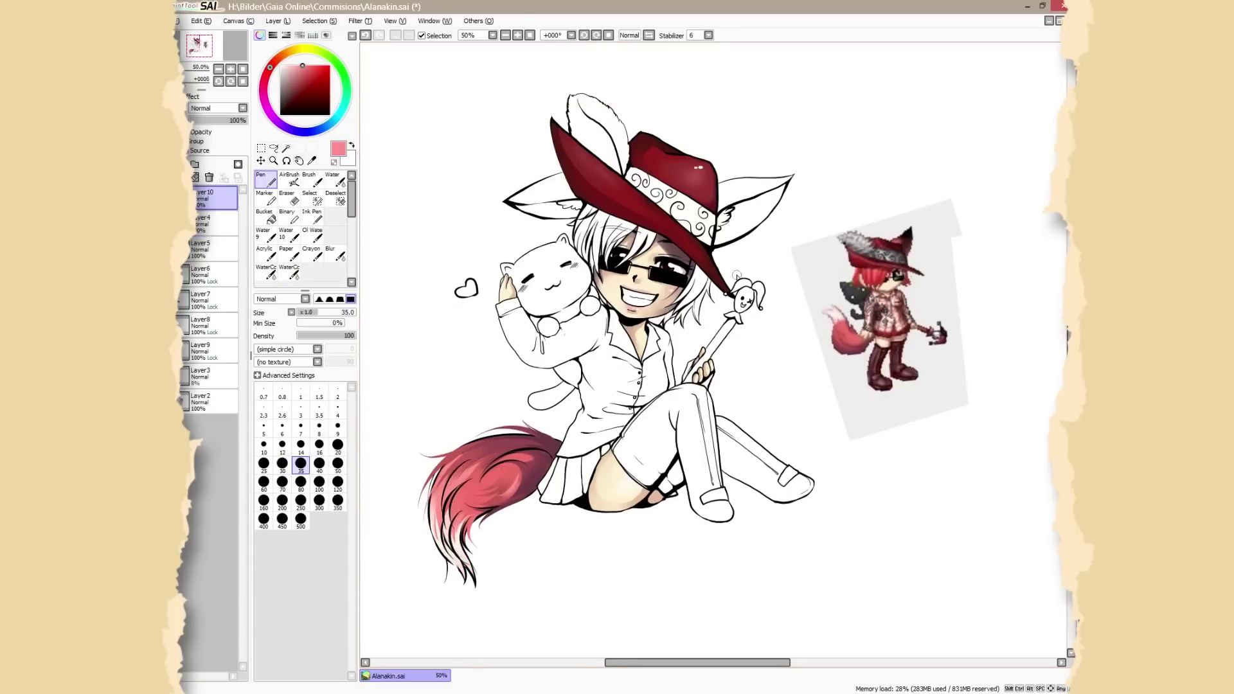
# Step: Paint shading strands into the red hair on Layer7 and blend them with the watercolour brush
pyautogui.click(215, 299)
pyautogui.moveTo(619, 209); pyautogui.dragTo(577, 253)
pyautogui.moveTo(651, 225); pyautogui.dragTo(604, 262)
pyautogui.moveTo(707, 270); pyautogui.dragTo(656, 321)
pyautogui.click(309, 69)
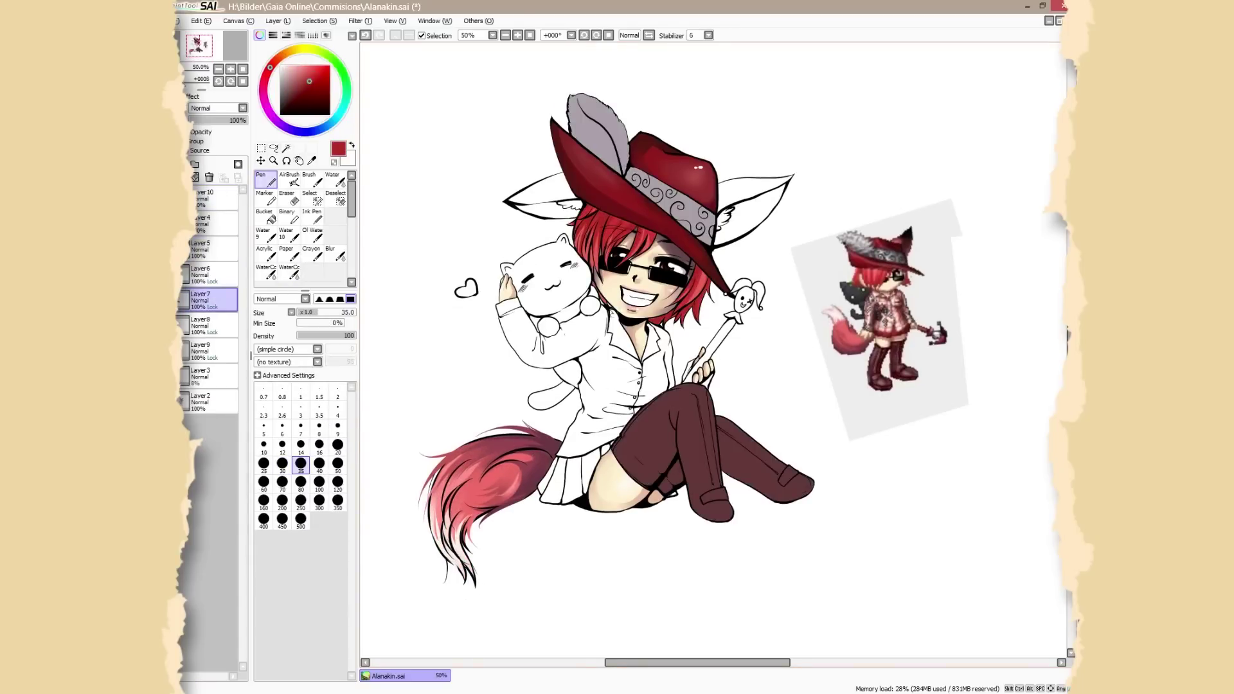
pyautogui.click(290, 272)
pyautogui.moveTo(633, 217); pyautogui.dragTo(598, 240)
pyautogui.moveTo(710, 270); pyautogui.dragTo(696, 292)
# Step: Paint light pink highlights in the hair and add loose red strands over it on the top layer
pyautogui.click(286, 101)
pyautogui.click(265, 180)
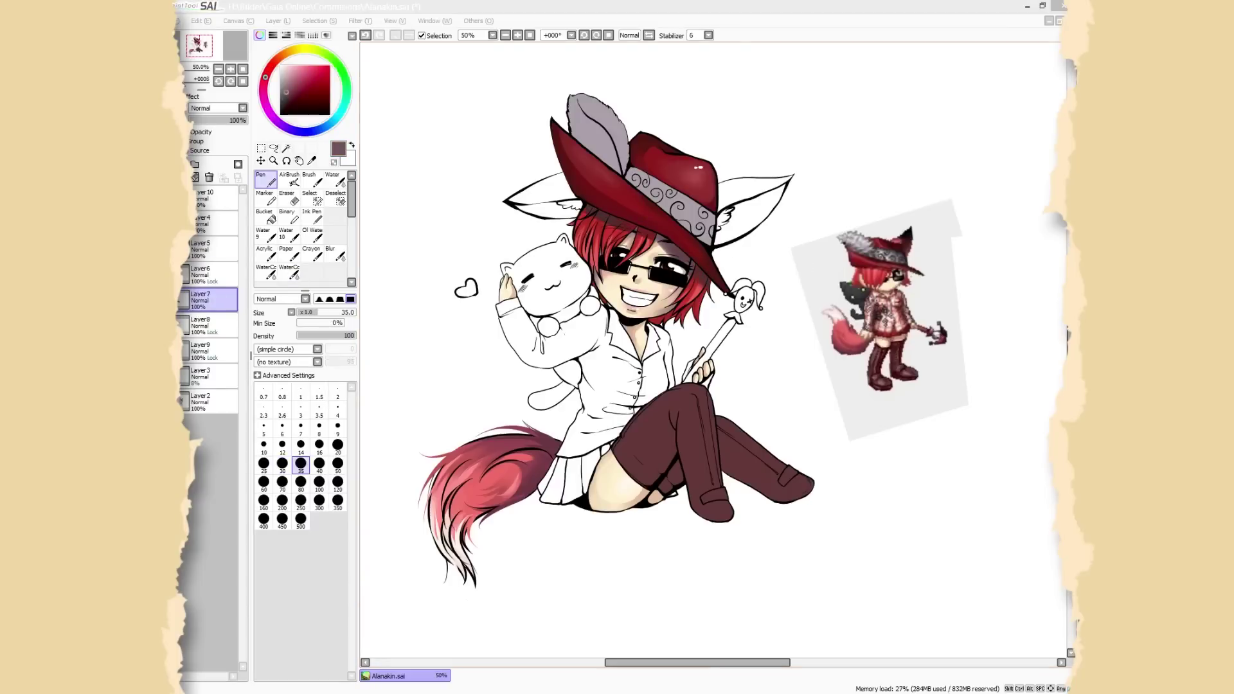
pyautogui.moveTo(595, 227); pyautogui.dragTo(583, 253)
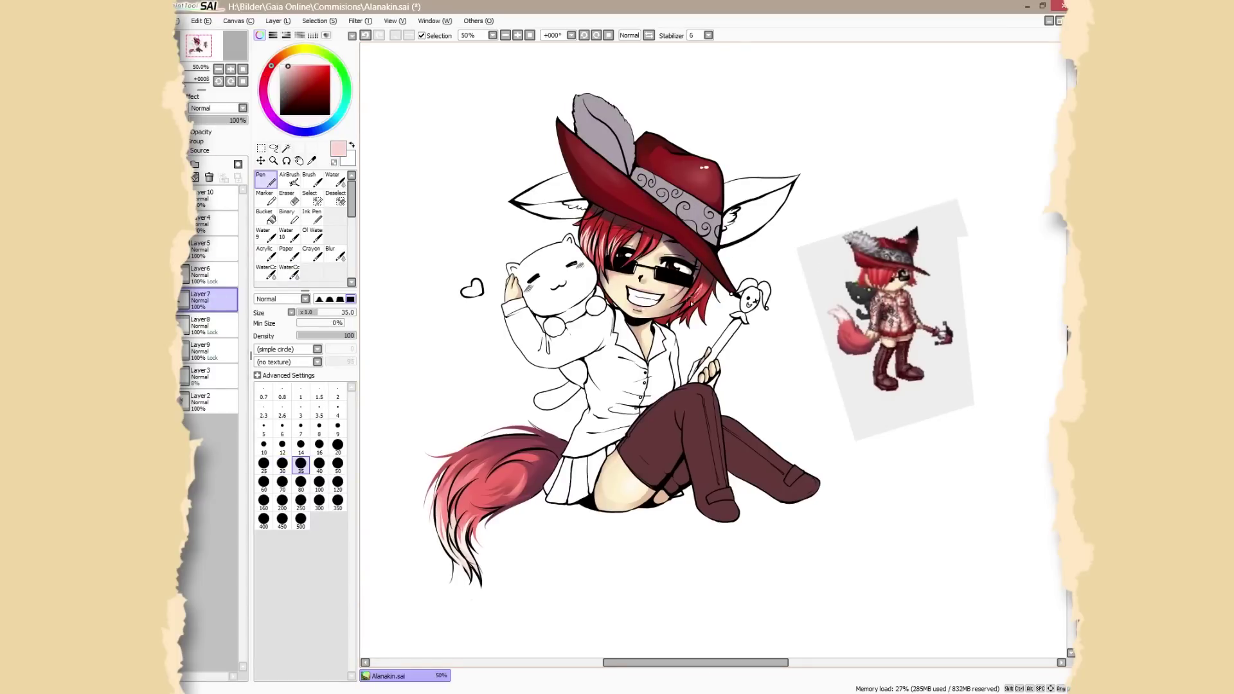
pyautogui.click(216, 198)
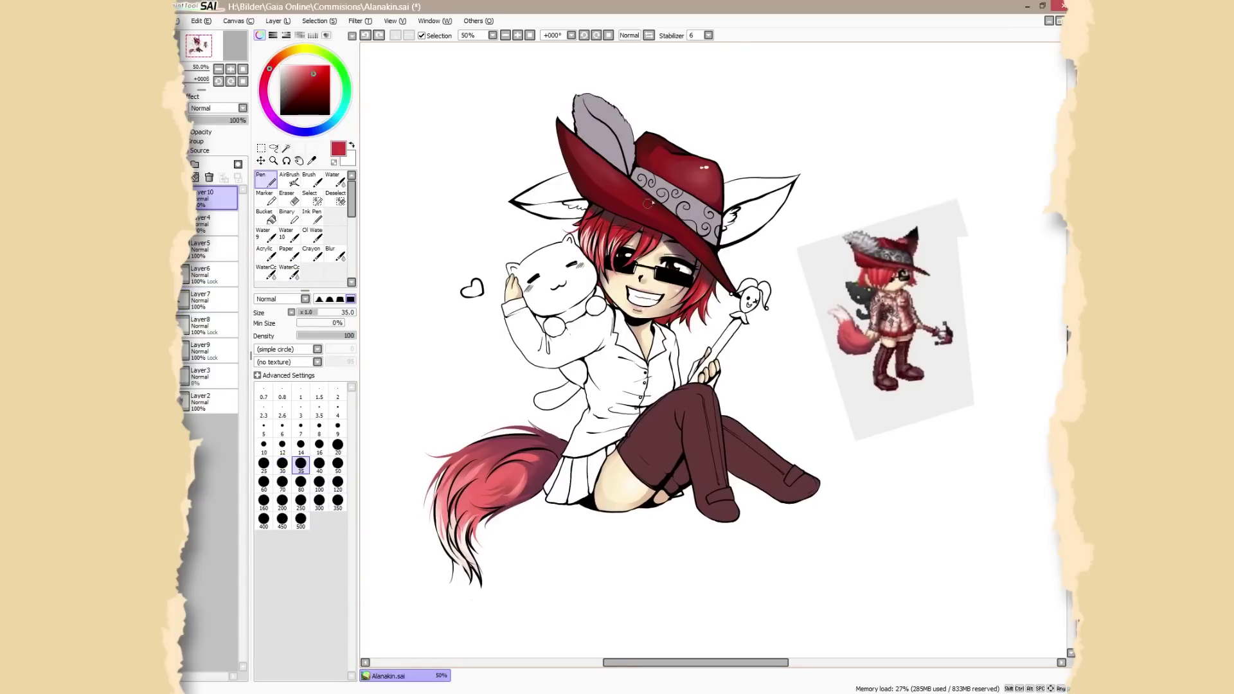
pyautogui.click(216, 250)
pyautogui.click(215, 198)
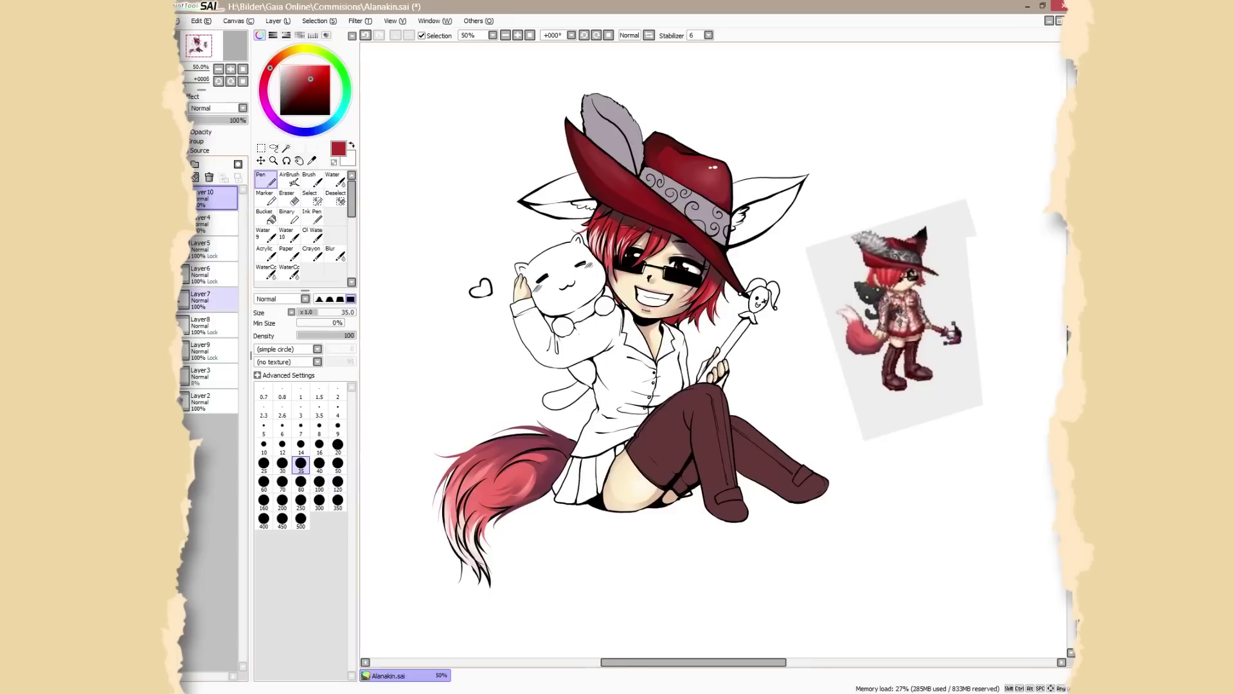
# Step: Paint light and dark grey barbs on the hat's feather on Layer7 and blend them with the watercolour brush
pyautogui.click(215, 300)
pyautogui.click(282, 71)
pyautogui.moveTo(620, 157); pyautogui.dragTo(594, 128)
pyautogui.moveTo(597, 102)
pyautogui.mouseDown()
pyautogui.moveTo(613, 108)
pyautogui.moveTo(637, 160)
pyautogui.moveTo(597, 145)
pyautogui.moveTo(633, 166)
pyautogui.moveTo(593, 138)
pyautogui.moveTo(607, 115)
pyautogui.mouseUp()
pyautogui.click(281, 97)
pyautogui.click(289, 271)
pyautogui.click(265, 179)
pyautogui.click(280, 65)
pyautogui.click(289, 270)
pyautogui.rightClick(620, 159)
pyautogui.click(265, 179)
pyautogui.click(289, 272)
# Step: Shade the patterned grey hatband with the pen and blend it with the watercolour brush
pyautogui.click(265, 179)
pyautogui.rightClick(662, 183)
pyautogui.moveTo(723, 231)
pyautogui.mouseDown()
pyautogui.moveTo(680, 184)
pyautogui.moveTo(682, 208)
pyautogui.moveTo(708, 222)
pyautogui.mouseUp()
pyautogui.click(289, 272)
pyautogui.rightClick(701, 209)
pyautogui.click(266, 179)
pyautogui.click(289, 272)
pyautogui.click(319, 483)
pyautogui.moveTo(665, 183)
pyautogui.mouseDown()
pyautogui.moveTo(691, 218)
pyautogui.moveTo(683, 200)
pyautogui.mouseUp()
# Step: Refine the hatband's grey tones along its length with sampled colours, blending with the watercolour brush at size 20
pyautogui.click(338, 502)
pyautogui.rightClick(686, 193)
pyautogui.rightClick(723, 219)
pyautogui.rightClick(672, 190)
pyautogui.rightClick(649, 180)
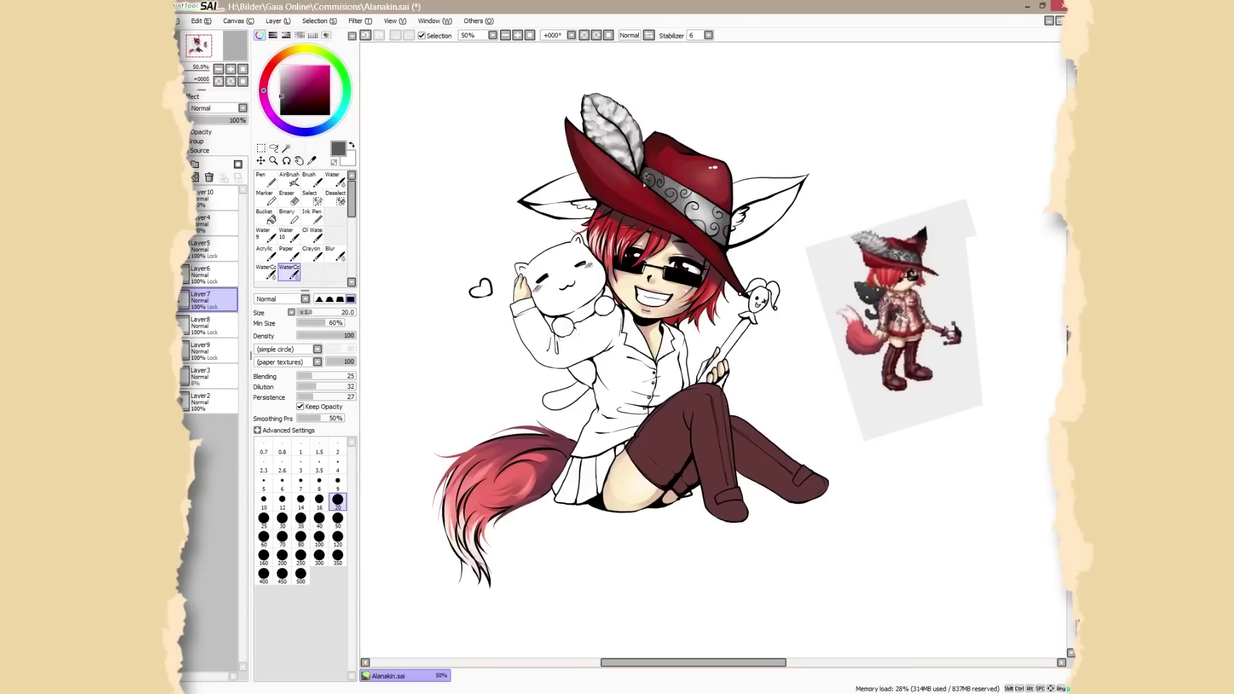
pyautogui.click(265, 179)
pyautogui.rightClick(653, 179)
pyautogui.click(289, 271)
pyautogui.click(265, 179)
pyautogui.rightClick(711, 222)
pyautogui.click(290, 272)
# Step: Paint dark shadows over both stockings and shoes and blend them with the watercolour brush
pyautogui.click(266, 179)
pyautogui.click(292, 103)
pyautogui.moveTo(635, 443)
pyautogui.mouseDown()
pyautogui.moveTo(687, 449)
pyautogui.moveTo(799, 504)
pyautogui.mouseUp()
pyautogui.click(289, 272)
pyautogui.moveTo(699, 412); pyautogui.dragTo(709, 472)
pyautogui.moveTo(738, 440)
pyautogui.mouseDown()
pyautogui.moveTo(751, 471)
pyautogui.moveTo(808, 490)
pyautogui.mouseUp()
# Step: Add sampled maroon tones to the knees, stocking cuff and shoes and blend them, finishing with brush size 35
pyautogui.click(266, 179)
pyautogui.rightClick(710, 394)
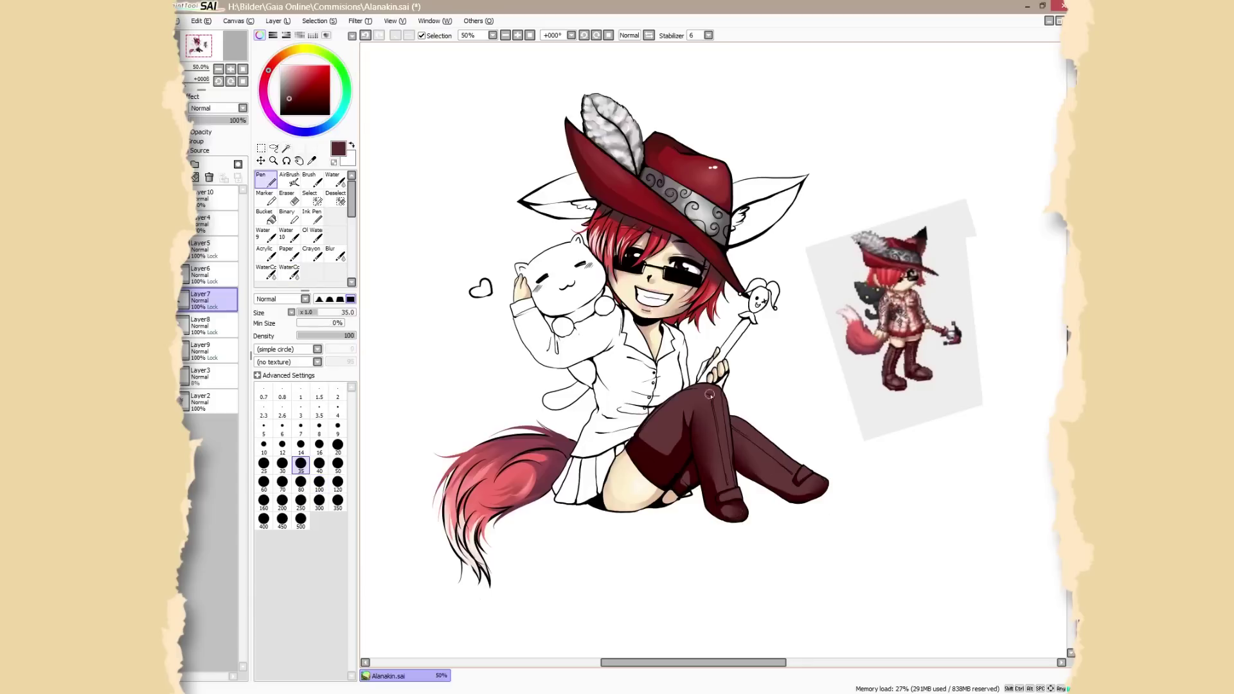
pyautogui.click(289, 272)
pyautogui.moveTo(726, 444); pyautogui.dragTo(731, 516)
pyautogui.click(265, 180)
pyautogui.rightClick(658, 468)
pyautogui.click(289, 272)
pyautogui.moveTo(679, 454); pyautogui.dragTo(657, 448)
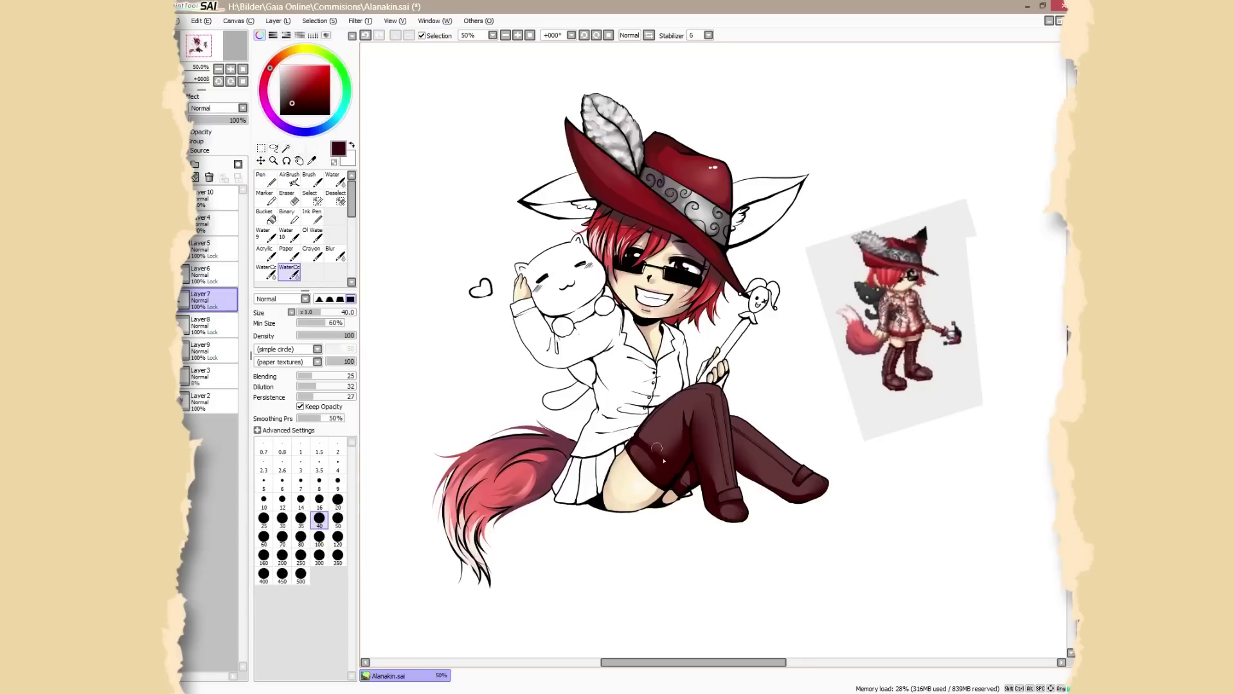
pyautogui.click(300, 520)
pyautogui.moveTo(694, 405); pyautogui.dragTo(717, 391)
pyautogui.moveTo(738, 422); pyautogui.dragTo(766, 444)
# Step: Shade the black cat on Layer8 with dark tones below its head and a lighter grey on its head, then blend
pyautogui.click(209, 326)
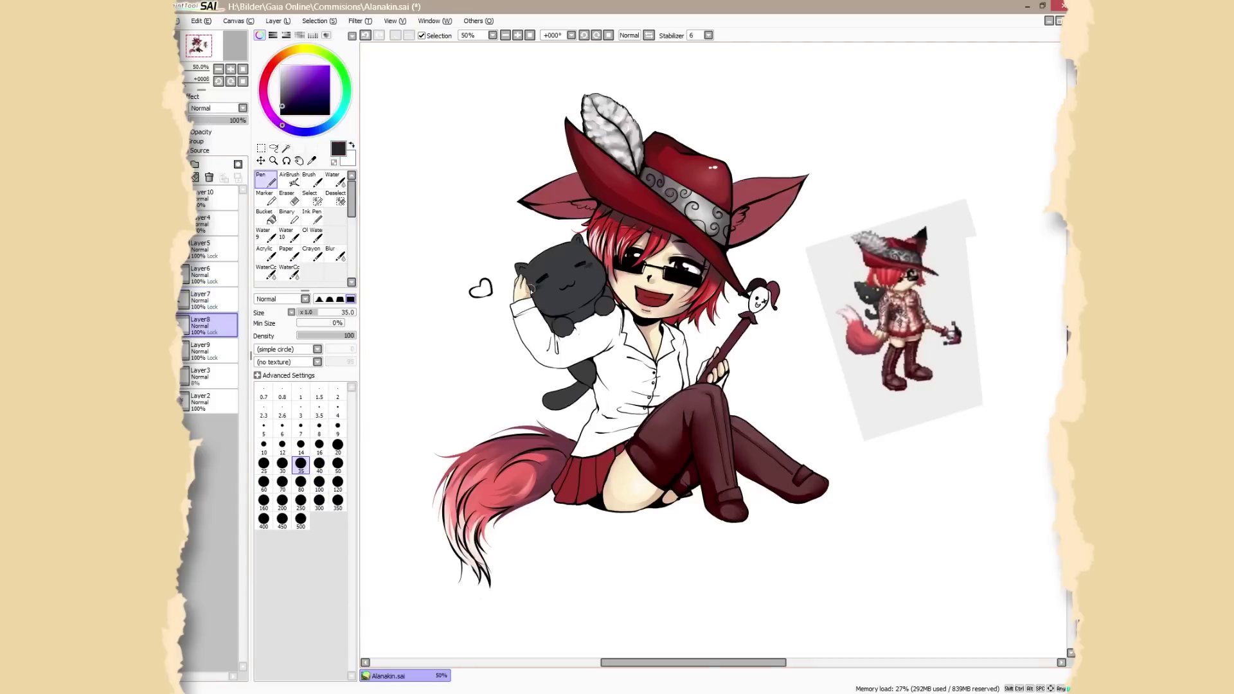
pyautogui.moveTo(540, 311); pyautogui.dragTo(594, 315)
pyautogui.moveTo(596, 313); pyautogui.dragTo(611, 302)
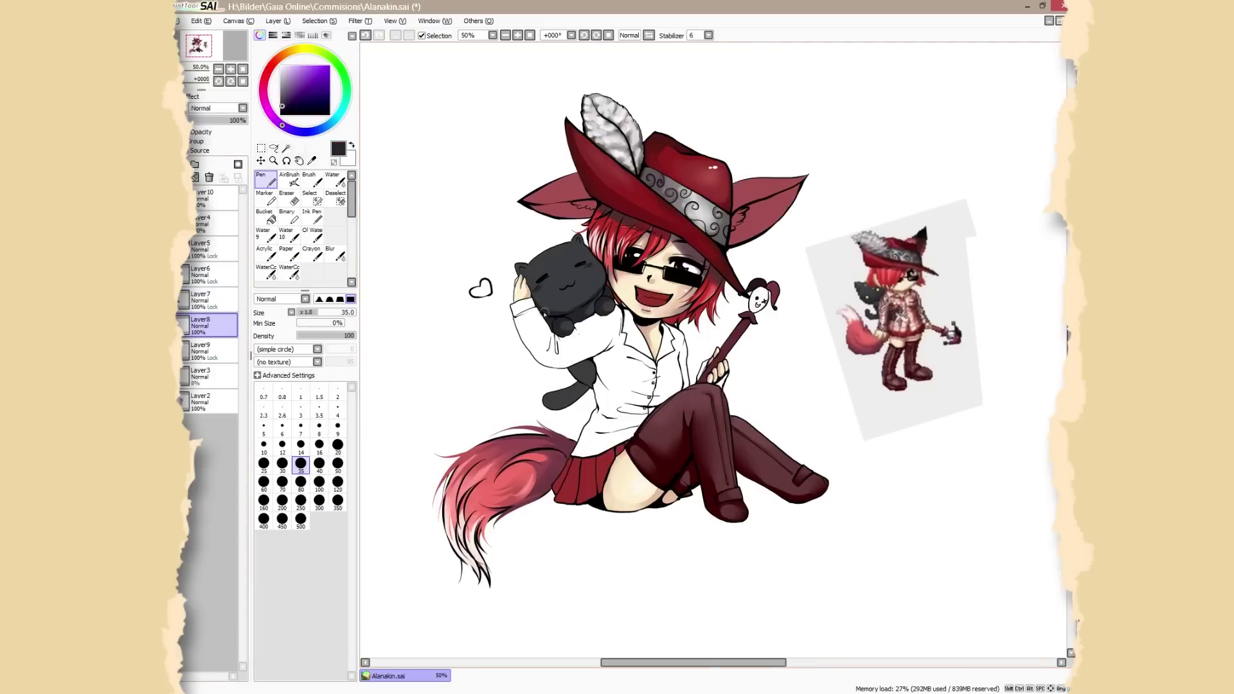
pyautogui.press('c')
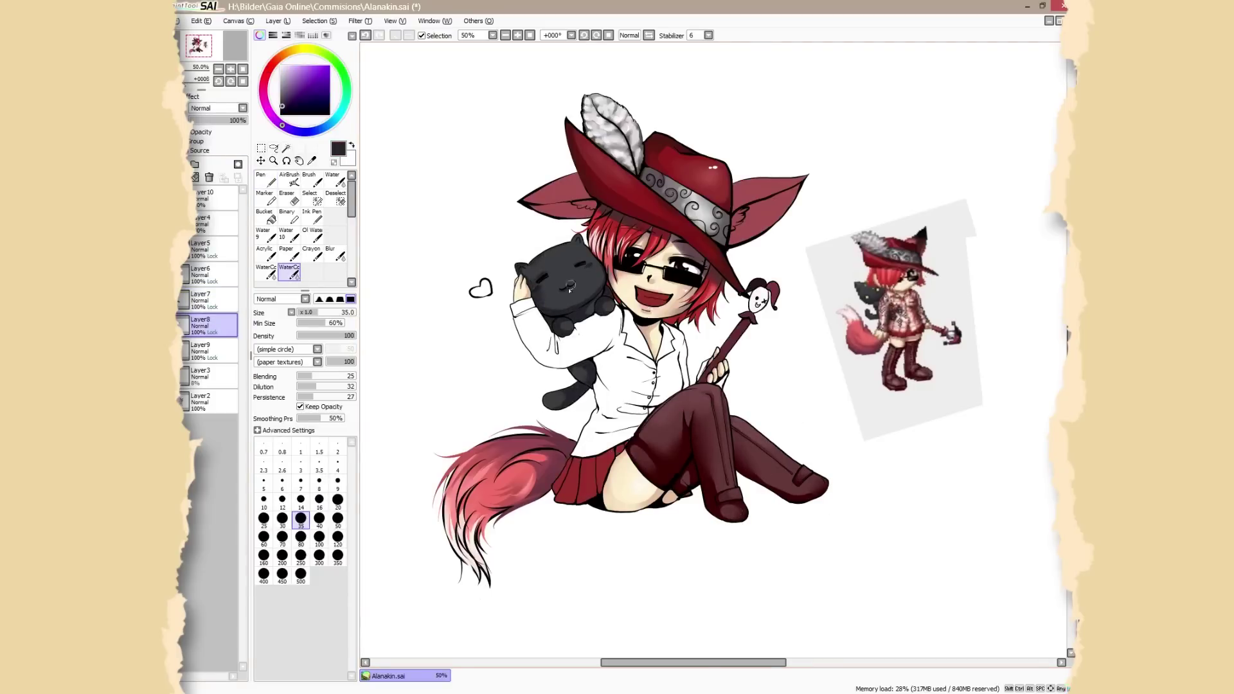
pyautogui.rightClick(588, 278)
pyautogui.click(281, 97)
pyautogui.moveTo(557, 262); pyautogui.dragTo(578, 239)
pyautogui.rightClick(563, 287)
# Step: Tint the cat's inner ears with a red sampled from the fox ear and touch up its body shading
pyautogui.press('n')
pyautogui.rightClick(581, 204)
pyautogui.rightClick(582, 193)
pyautogui.press('c')
pyautogui.press('n')
pyautogui.rightClick(568, 292)
pyautogui.rightClick(609, 304)
pyautogui.press('c')
pyautogui.press('n')
# Step: Paint shading on both fox ears with sampled reds and blend the strokes with the watercolour brush
pyautogui.rightClick(558, 193)
pyautogui.moveTo(526, 199)
pyautogui.mouseDown()
pyautogui.moveTo(566, 188)
pyautogui.moveTo(590, 212)
pyautogui.mouseUp()
pyautogui.moveTo(739, 237); pyautogui.dragTo(779, 200)
pyautogui.rightClick(757, 194)
pyautogui.moveTo(802, 181)
pyautogui.mouseDown()
pyautogui.moveTo(772, 190)
pyautogui.moveTo(757, 226)
pyautogui.mouseUp()
pyautogui.press('c')
pyautogui.moveTo(542, 206)
pyautogui.mouseDown()
pyautogui.moveTo(562, 213)
pyautogui.moveTo(583, 180)
pyautogui.moveTo(532, 196)
pyautogui.mouseUp()
# Step: Add sampled dark and pinkish tones inside both fox ears and blend them toward the tips
pyautogui.press('n')
pyautogui.rightClick(579, 203)
pyautogui.rightClick(556, 203)
pyautogui.rightClick(537, 198)
pyautogui.moveTo(534, 198); pyautogui.dragTo(572, 189)
pyautogui.press('c')
pyautogui.rightClick(786, 186)
pyautogui.moveTo(776, 187); pyautogui.dragTo(753, 192)
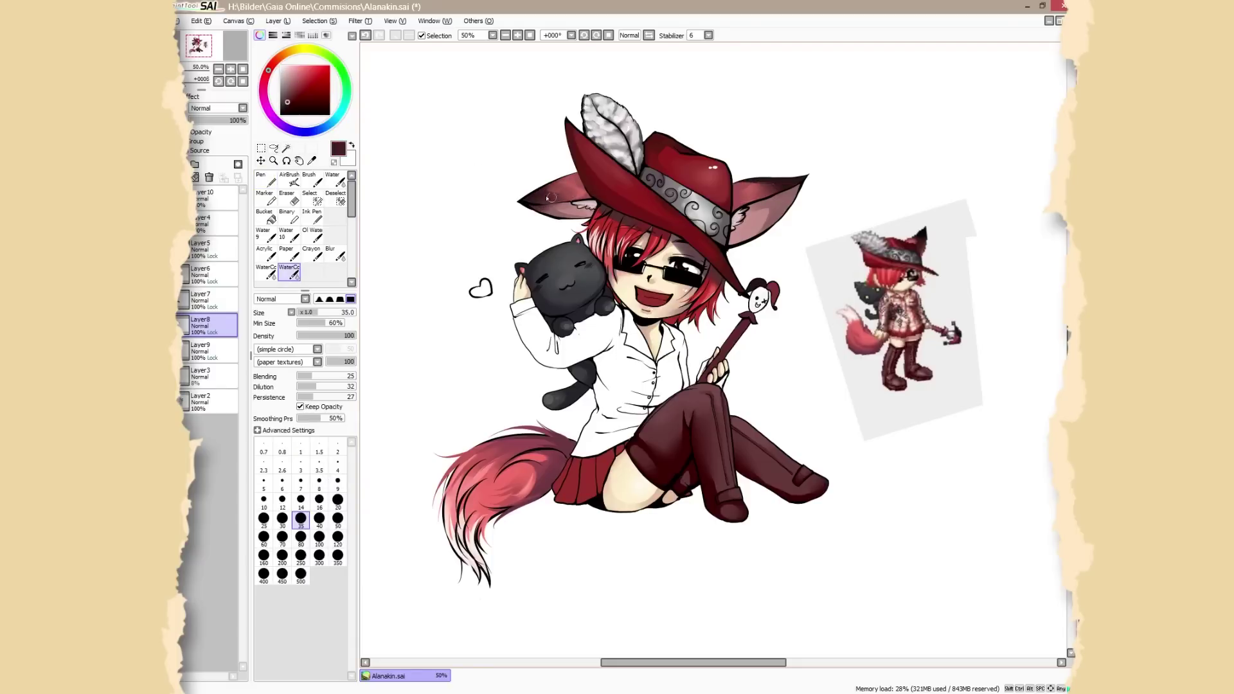
pyautogui.press('n')
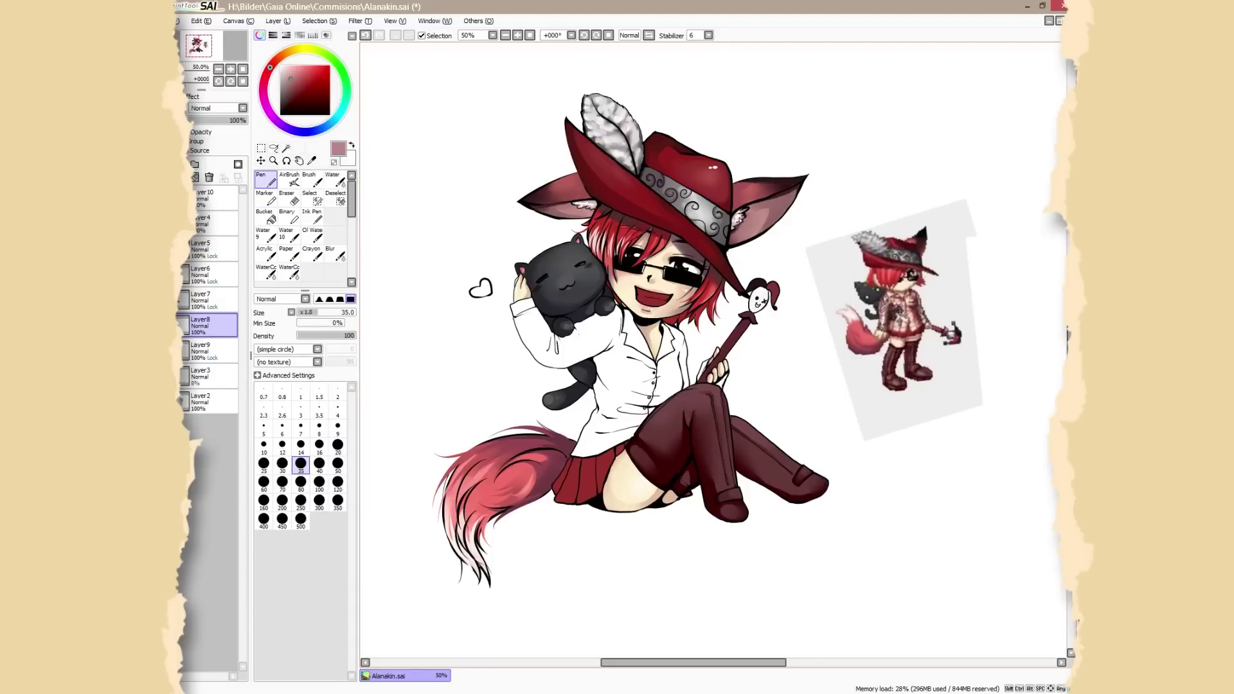
# Step: Draw loose fur strands over the fox ears' tips and edges on the top layer, undoing the last stroke
pyautogui.click(217, 198)
pyautogui.rightClick(528, 201)
pyautogui.moveTo(540, 198); pyautogui.dragTo(512, 200)
pyautogui.moveTo(798, 183)
pyautogui.mouseDown()
pyautogui.moveTo(815, 169)
pyautogui.moveTo(786, 211)
pyautogui.mouseUp()
pyautogui.hotkey('ctrl', 'z')
pyautogui.rightClick(699, 255)
# Step: Shade the red skirt's pleats on Layer8 with dark red and blend them with the watercolour brush
pyautogui.click(218, 326)
pyautogui.rightClick(568, 477)
pyautogui.moveTo(570, 464)
pyautogui.mouseDown()
pyautogui.moveTo(559, 500)
pyautogui.moveTo(579, 501)
pyautogui.mouseUp()
pyautogui.moveTo(619, 448)
pyautogui.mouseDown()
pyautogui.moveTo(598, 493)
pyautogui.moveTo(603, 471)
pyautogui.moveTo(580, 466)
pyautogui.mouseUp()
pyautogui.press('c')
pyautogui.rightClick(569, 481)
# Step: Shade the jester staff's handle and paint a brighter red on its cap
pyautogui.press('n')
pyautogui.rightClick(726, 352)
pyautogui.press('c')
pyautogui.moveTo(747, 324); pyautogui.dragTo(705, 381)
pyautogui.press('n')
pyautogui.click(309, 76)
pyautogui.moveTo(771, 284); pyautogui.dragTo(776, 297)
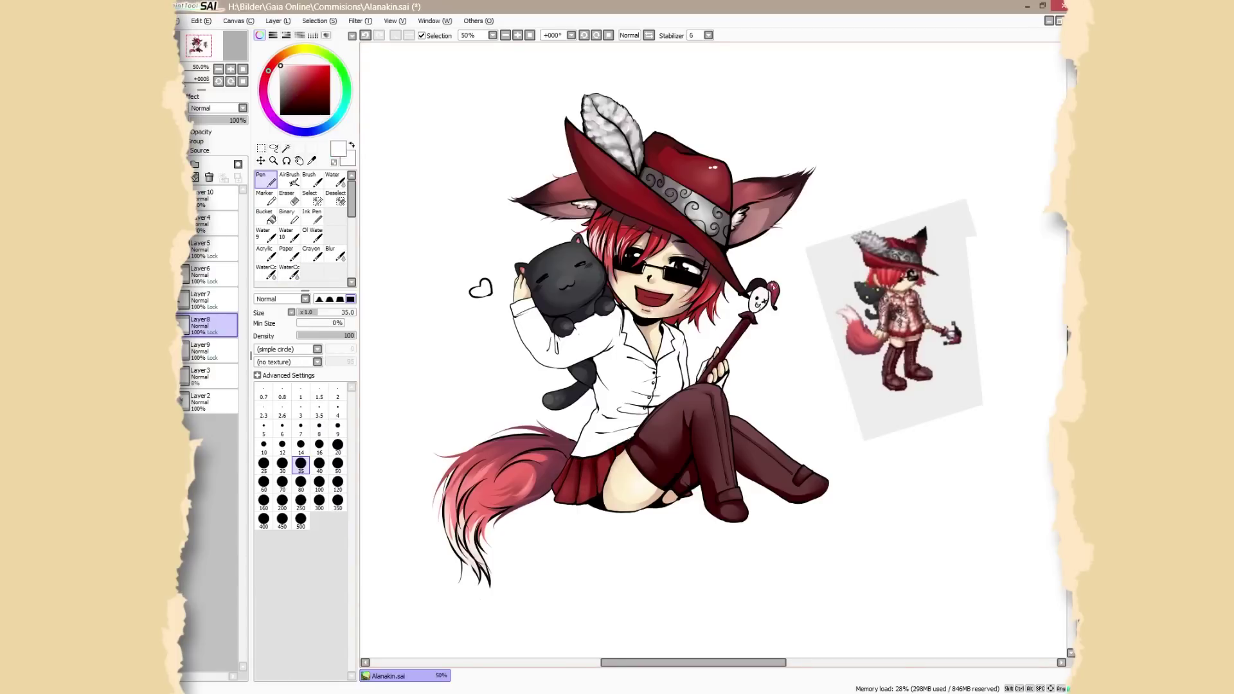
# Step: Shade the white face of the jester staff using its sampled colour and the watercolour brush
pyautogui.keyDown('alt'); pyautogui.click(762, 295); pyautogui.keyUp('alt')
pyautogui.press('c')
pyautogui.press('n')
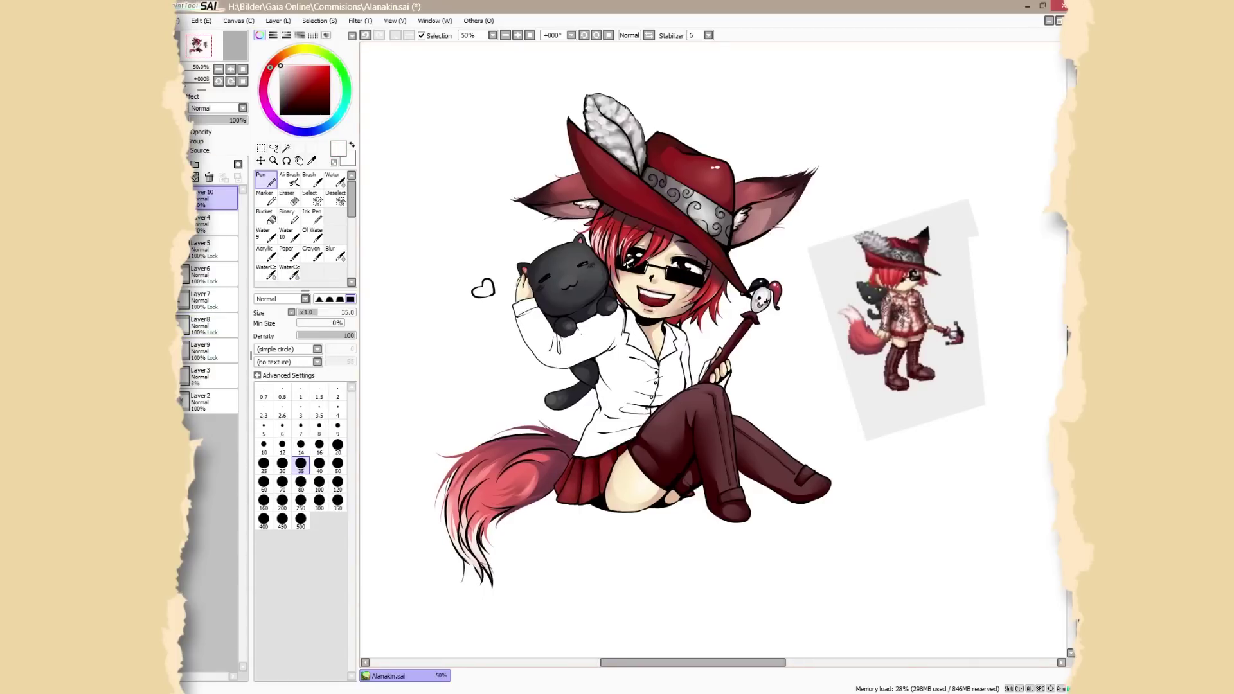
pyautogui.press('e')
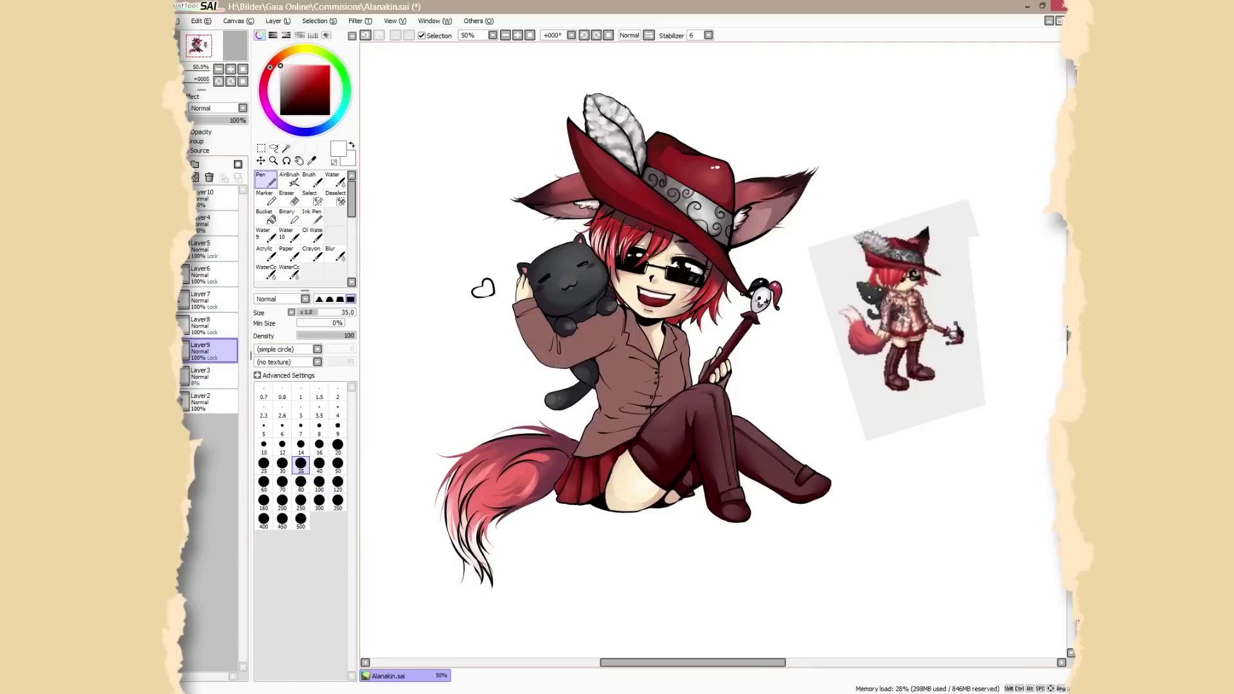
# Step: Paint shadows on the brown jacket's sleeve and lower front on Layer9 and blend them across the torso
pyautogui.moveTo(534, 308); pyautogui.dragTo(604, 360)
pyautogui.moveTo(668, 386)
pyautogui.mouseDown()
pyautogui.moveTo(610, 444)
pyautogui.moveTo(633, 425)
pyautogui.mouseUp()
pyautogui.press('c')
pyautogui.moveTo(615, 370); pyautogui.dragTo(627, 399)
pyautogui.moveTo(678, 365)
pyautogui.mouseDown()
pyautogui.moveTo(662, 392)
pyautogui.moveTo(651, 387)
pyautogui.moveTo(665, 389)
pyautogui.mouseUp()
# Step: Paint lighter strokes along the jacket's sleeve, collar, front and hem with the pen
pyautogui.press('n')
pyautogui.moveTo(535, 320)
pyautogui.mouseDown()
pyautogui.moveTo(542, 345)
pyautogui.moveTo(609, 323)
pyautogui.mouseUp()
pyautogui.moveTo(666, 329); pyautogui.dragTo(670, 355)
pyautogui.moveTo(632, 316); pyautogui.dragTo(650, 360)
pyautogui.moveTo(614, 360); pyautogui.dragTo(656, 393)
pyautogui.moveTo(608, 440); pyautogui.dragTo(642, 417)
pyautogui.moveTo(678, 368); pyautogui.dragTo(655, 399)
# Step: Blend the jacket's sleeve and torso tones with the watercolour brush, enlarging it to size 50
pyautogui.press('c')
pyautogui.moveTo(614, 322); pyautogui.dragTo(577, 348)
pyautogui.moveTo(533, 319); pyautogui.dragTo(552, 353)
pyautogui.press(']')
pyautogui.moveTo(629, 337)
pyautogui.mouseDown()
pyautogui.moveTo(604, 366)
pyautogui.moveTo(598, 443)
pyautogui.mouseUp()
pyautogui.moveTo(675, 327)
pyautogui.mouseDown()
pyautogui.moveTo(662, 398)
pyautogui.moveTo(676, 371)
pyautogui.mouseUp()
# Step: Paint light pink highlights on the jacket's sleeve and torso with the pen and blend them with the watercolour brush
pyautogui.press('n')
pyautogui.rightClick(653, 387)
pyautogui.moveTo(633, 316)
pyautogui.mouseDown()
pyautogui.moveTo(649, 354)
pyautogui.moveTo(586, 347)
pyautogui.moveTo(570, 360)
pyautogui.mouseUp()
pyautogui.press('c')
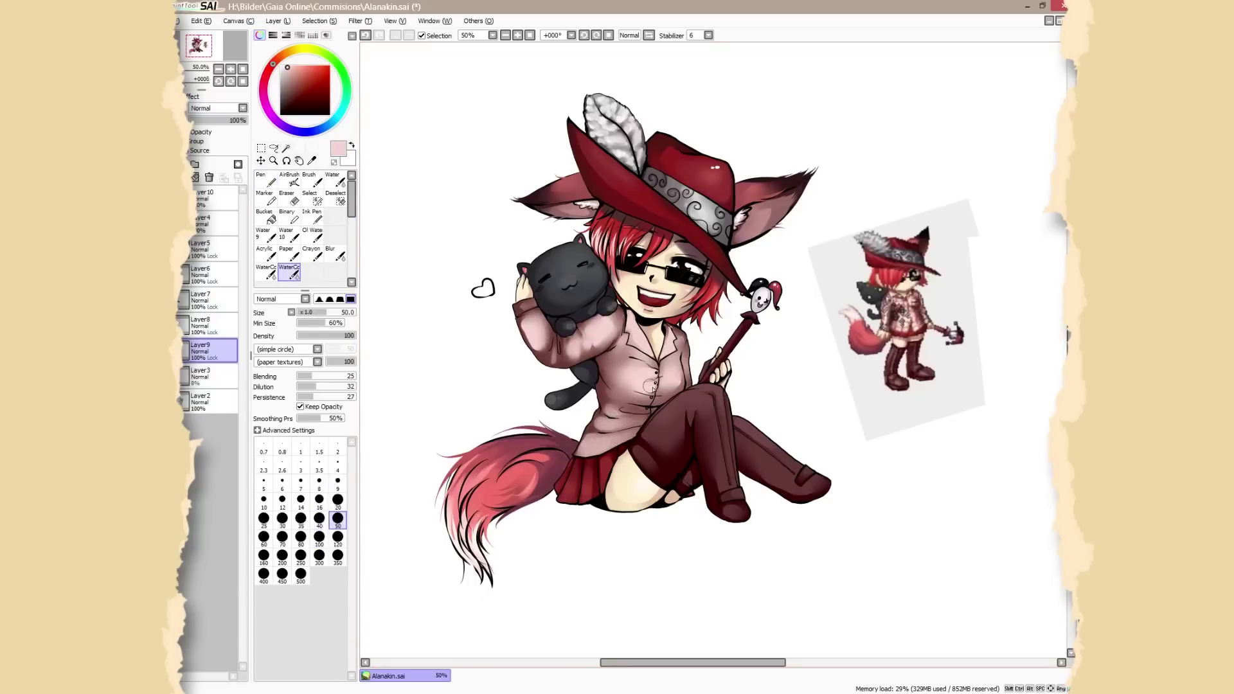
# Step: Lighten the jacket layer's colours with a colour adjustment filter
pyautogui.click(360, 21)
pyautogui.click(389, 47)
pyautogui.moveTo(877, 237); pyautogui.dragTo(916, 237)
pyautogui.click(904, 293)
# Step: Paint sampled jacket tones on the sleeve with the pen and blend them with the watercolour brush
pyautogui.press('n')
pyautogui.keyDown('alt'); pyautogui.click(681, 387); pyautogui.keyUp('alt')
pyautogui.keyDown('alt'); pyautogui.click(625, 334); pyautogui.keyUp('alt')
pyautogui.click(289, 272)
pyautogui.moveTo(532, 321); pyautogui.dragTo(567, 361)
pyautogui.click(266, 180)
pyautogui.click(289, 272)
pyautogui.keyDown('alt'); pyautogui.click(555, 360); pyautogui.keyUp('alt')
pyautogui.click(266, 179)
pyautogui.moveTo(550, 321)
pyautogui.mouseDown()
pyautogui.moveTo(527, 356)
pyautogui.moveTo(552, 352)
pyautogui.mouseUp()
# Step: Draw a dark red plaid line pattern across the jacket on a new Multiply layer, using the pen at size 20
pyautogui.click(167, 165)
pyautogui.click(242, 108)
pyautogui.click(206, 128)
pyautogui.click(328, 93)
pyautogui.click(300, 519)
pyautogui.click(338, 444)
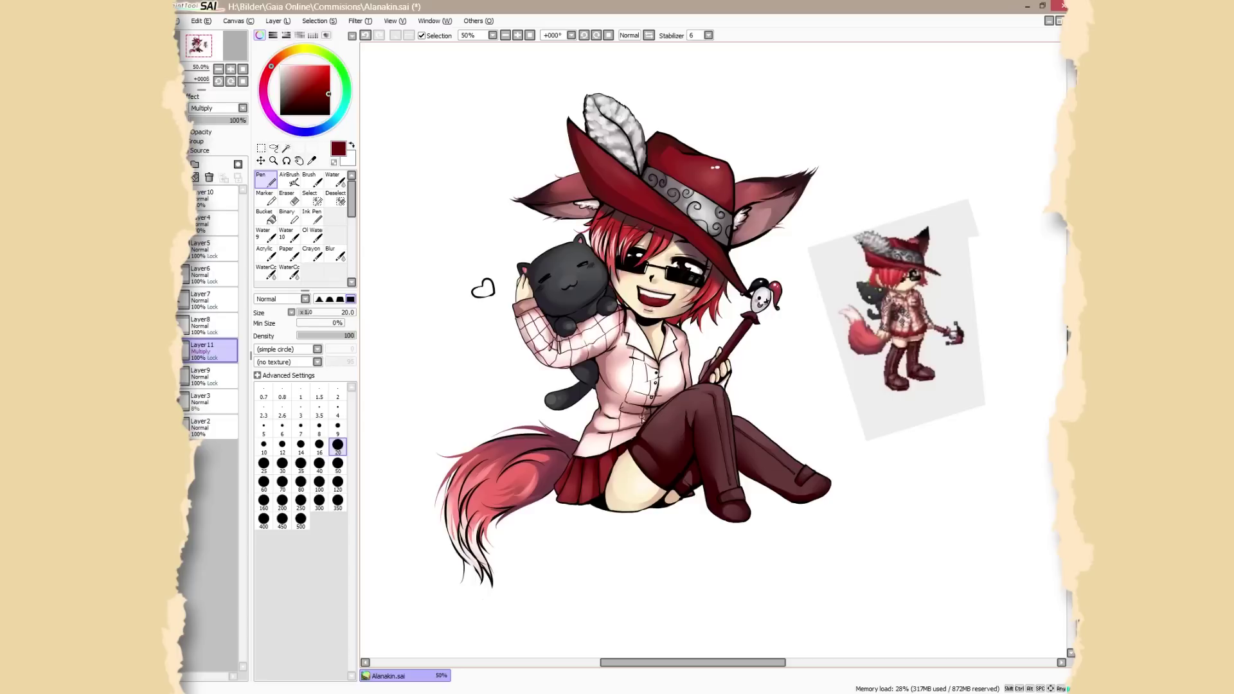
pyautogui.moveTo(590, 433); pyautogui.dragTo(578, 456)
pyautogui.moveTo(685, 346); pyautogui.dragTo(688, 381)
pyautogui.moveTo(593, 421); pyautogui.dragTo(644, 425)
pyautogui.moveTo(621, 379); pyautogui.dragTo(702, 362)
pyautogui.click(212, 198)
pyautogui.click(182, 164)
pyautogui.scroll(2, 670, 373)
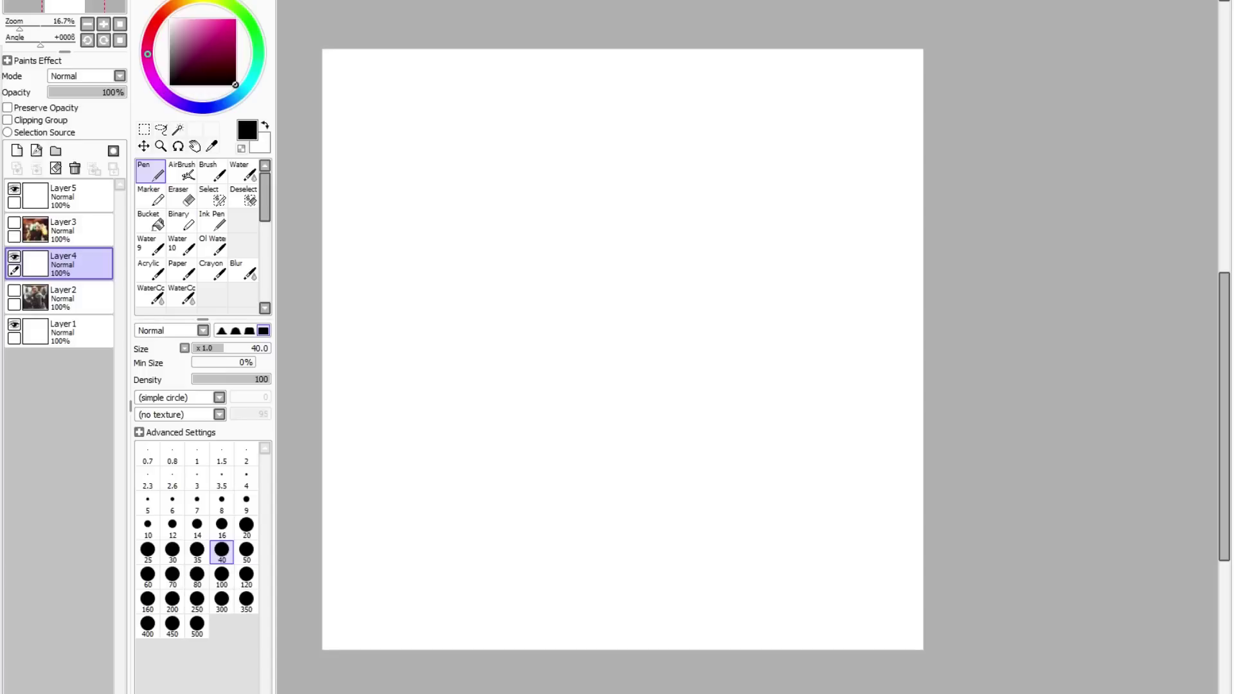
pyautogui.doubleClick(153, 172)
pyautogui.click(784, 393)
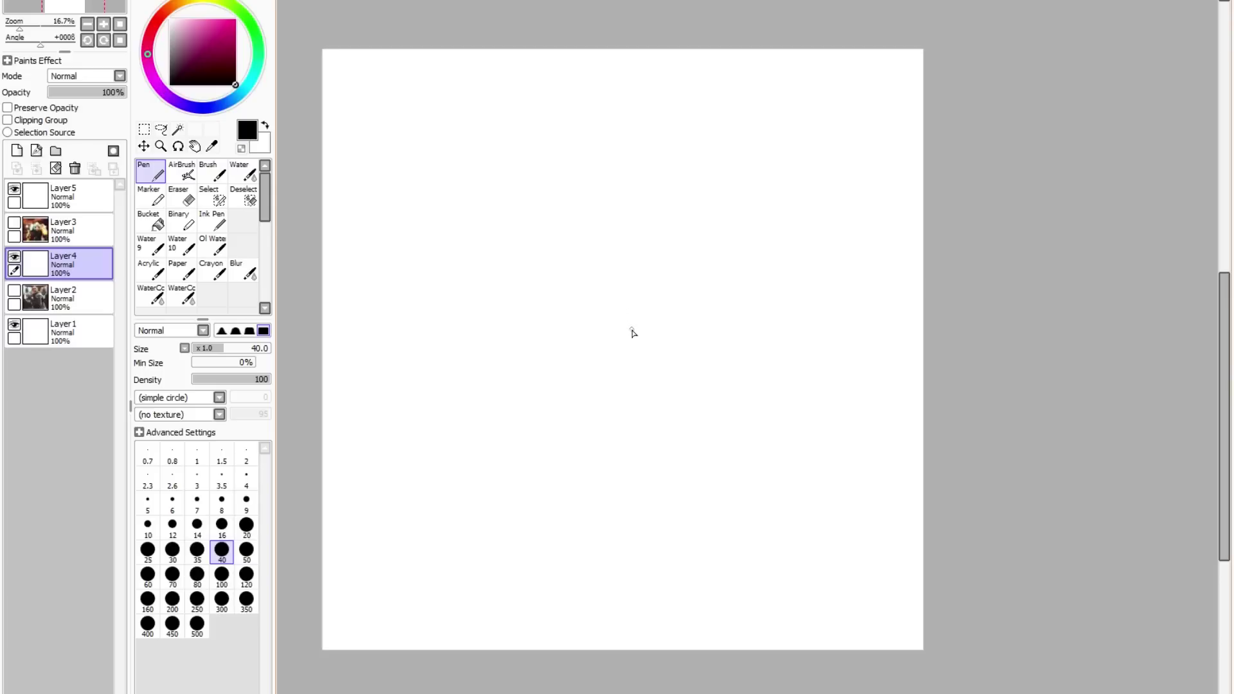
# Step: Show the armoured man's photo on Layer2 at 51% opacity and make Layer4 the drawing layer
pyautogui.click(108, 299)
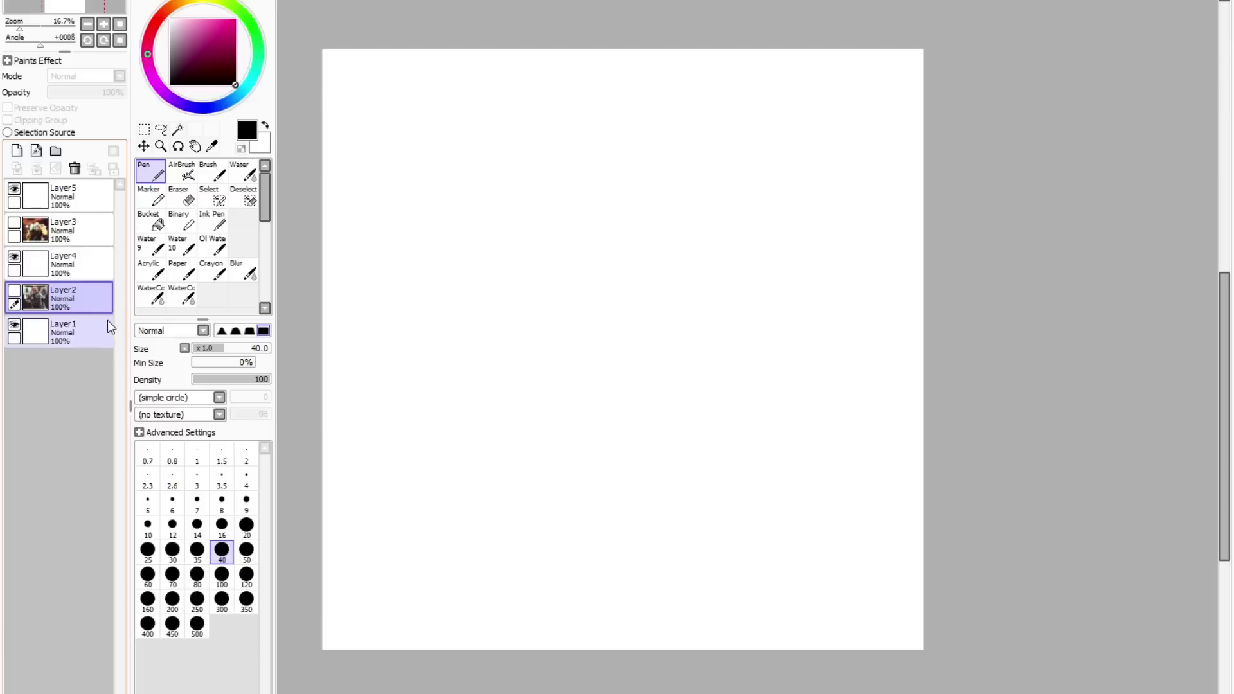
pyautogui.click(14, 291)
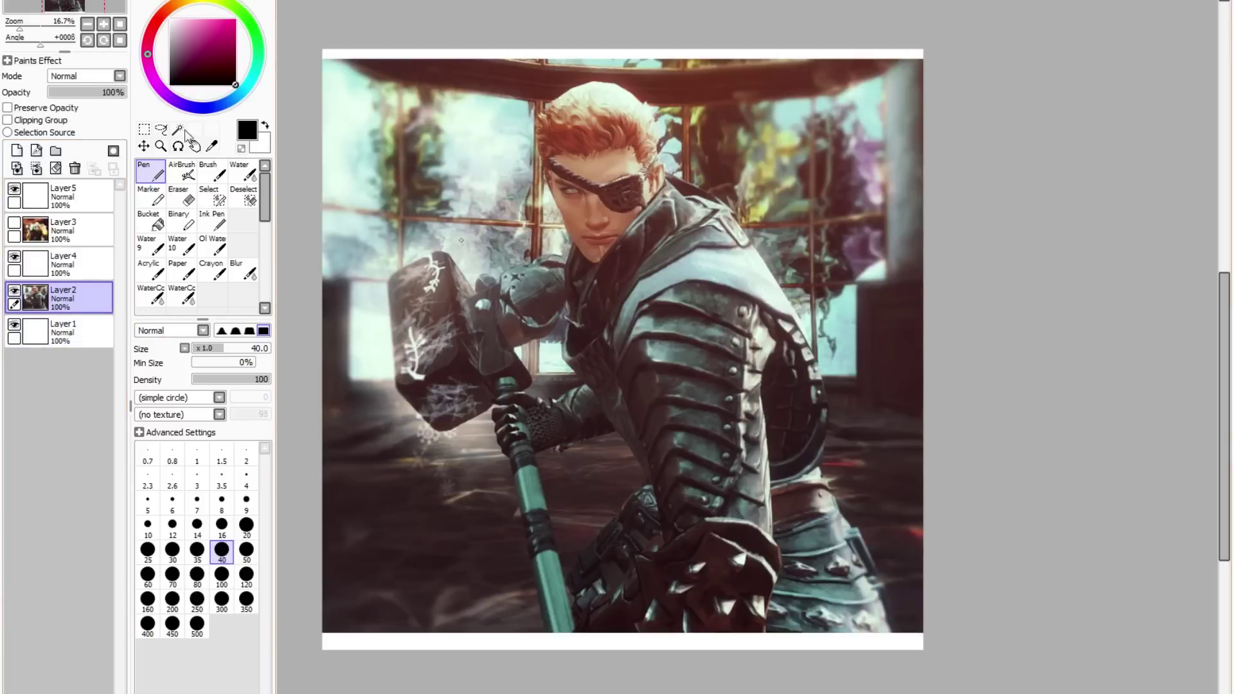
pyautogui.moveTo(112, 91); pyautogui.dragTo(88, 96)
pyautogui.click(64, 263)
# Step: Draw a large pen circle around the man's head and a curved vertical centre line running down to his chin
pyautogui.click(160, 146)
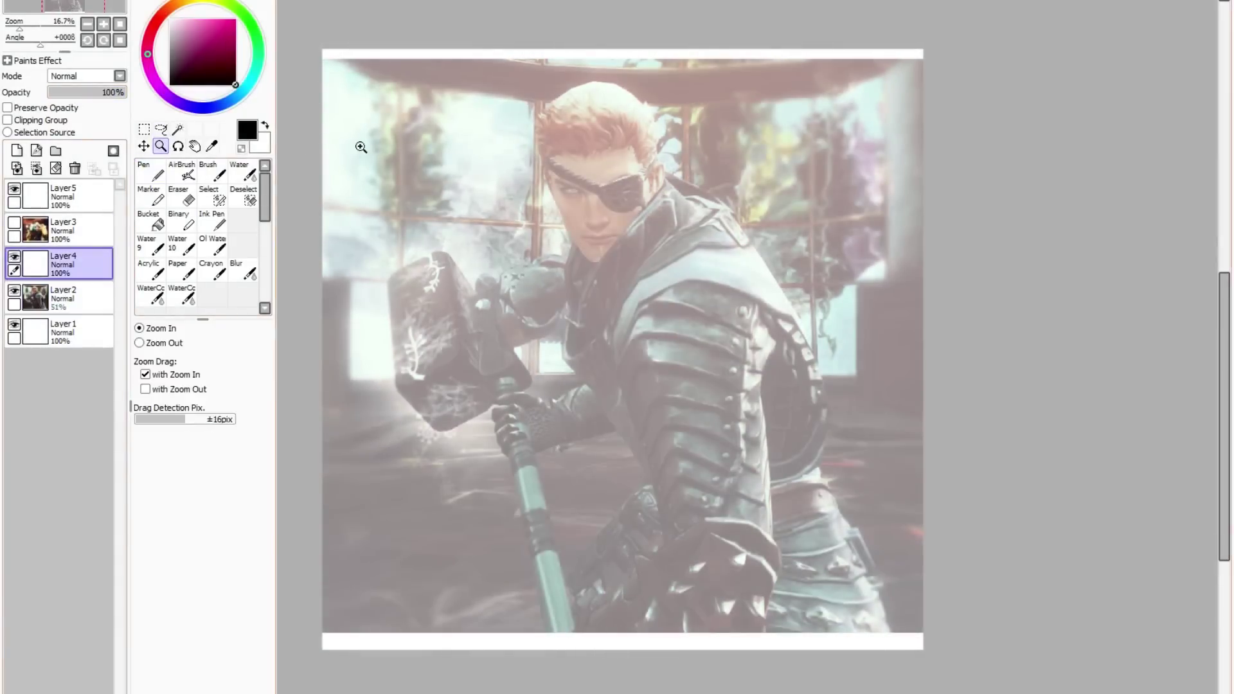
pyautogui.moveTo(485, 69); pyautogui.dragTo(744, 395)
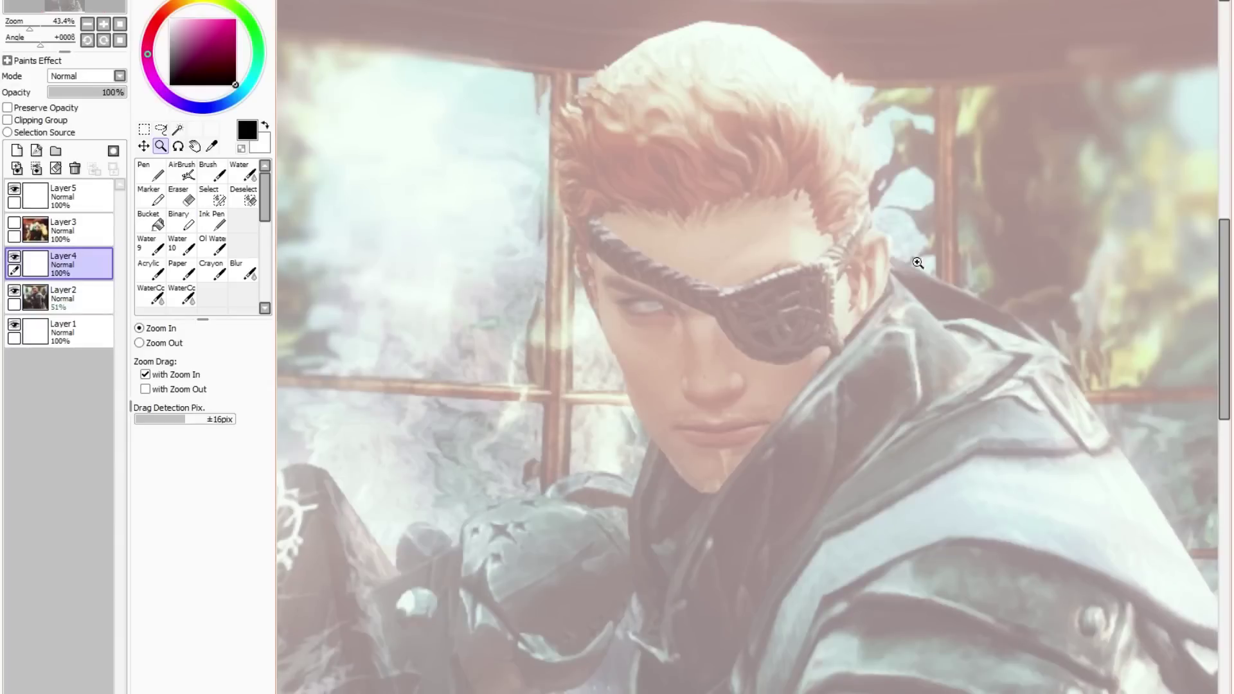
pyautogui.click(150, 171)
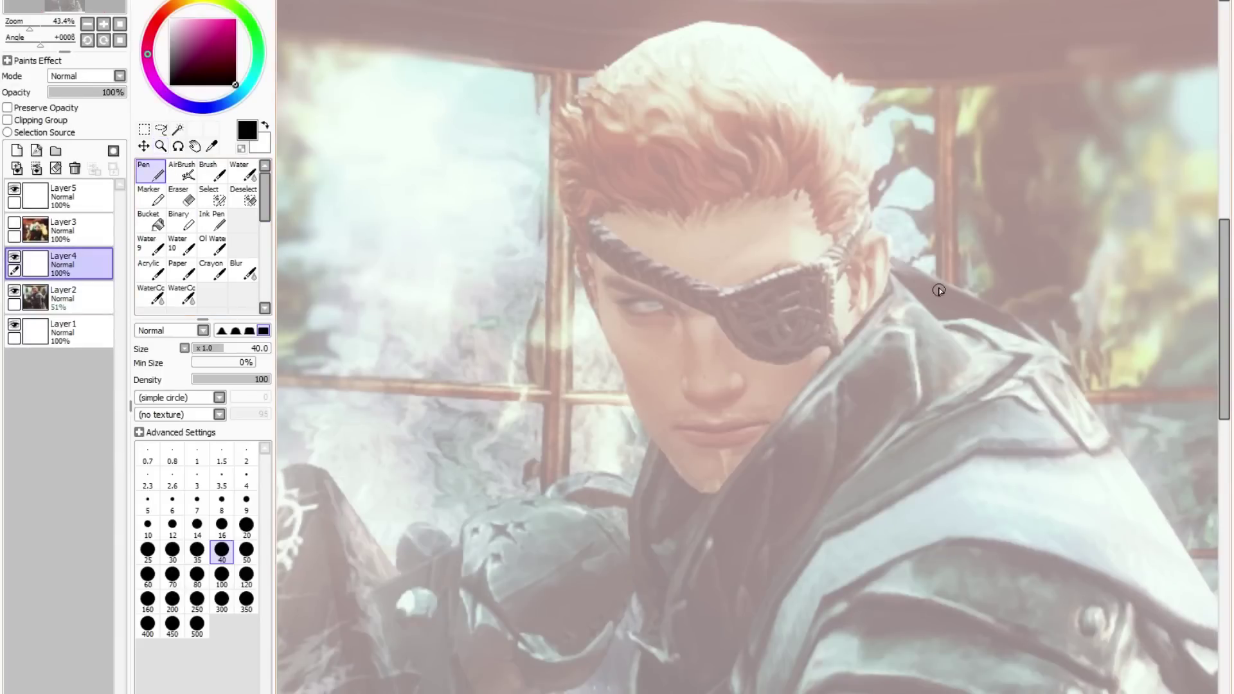
pyautogui.moveTo(672, 27)
pyautogui.mouseDown()
pyautogui.moveTo(601, 81)
pyautogui.moveTo(567, 180)
pyautogui.moveTo(604, 321)
pyautogui.moveTo(640, 353)
pyautogui.moveTo(701, 18)
pyautogui.moveTo(829, 50)
pyautogui.moveTo(889, 164)
pyautogui.moveTo(863, 308)
pyautogui.moveTo(781, 366)
pyautogui.moveTo(683, 380)
pyautogui.moveTo(625, 347)
pyautogui.mouseUp()
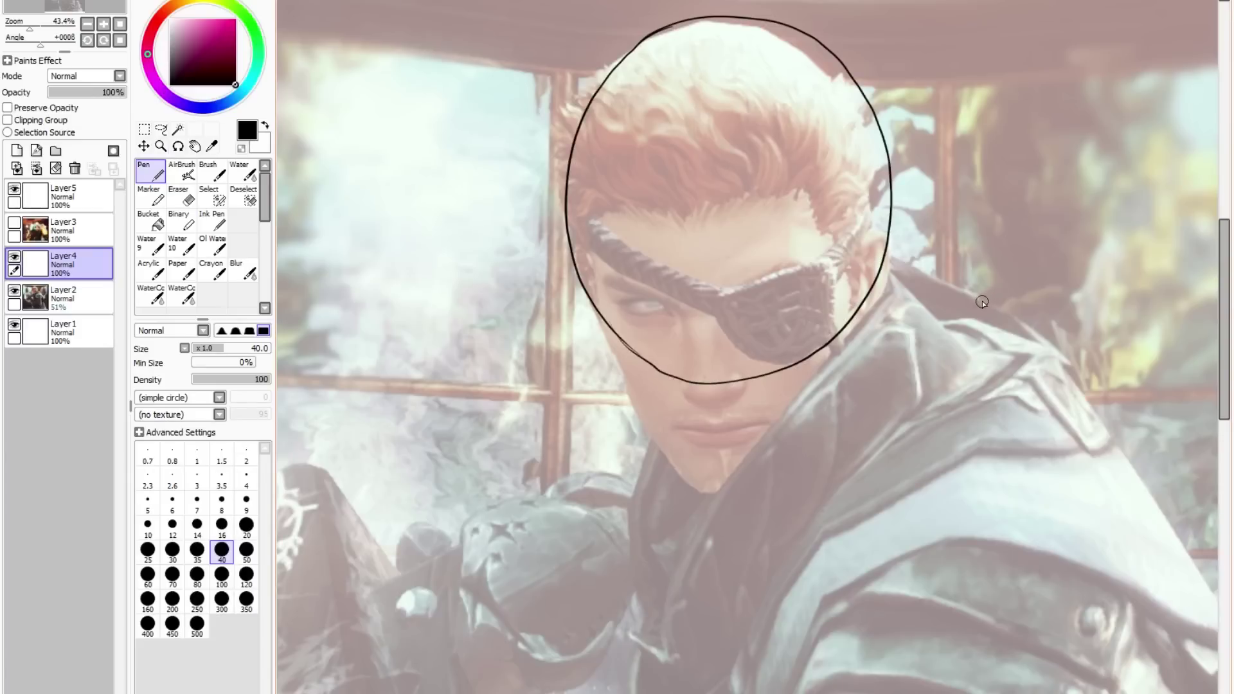
pyautogui.moveTo(837, 335); pyautogui.dragTo(832, 343)
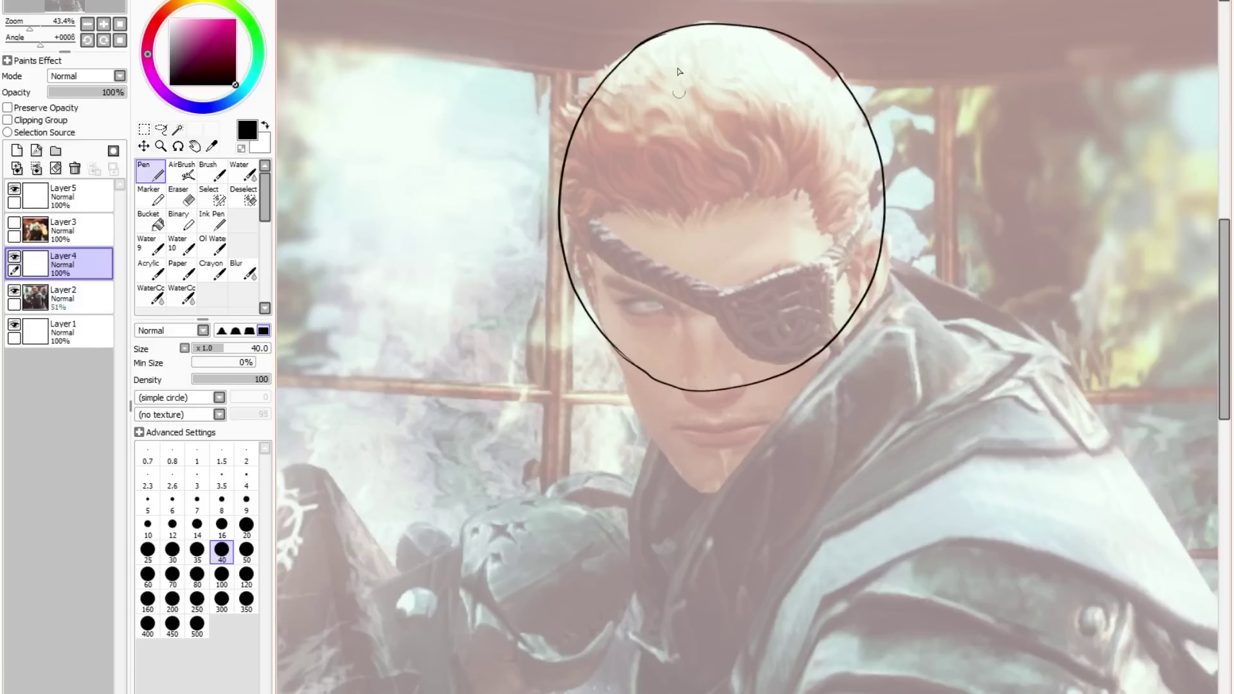
pyautogui.moveTo(677, 28); pyautogui.dragTo(690, 295)
pyautogui.moveTo(702, 364); pyautogui.dragTo(716, 436)
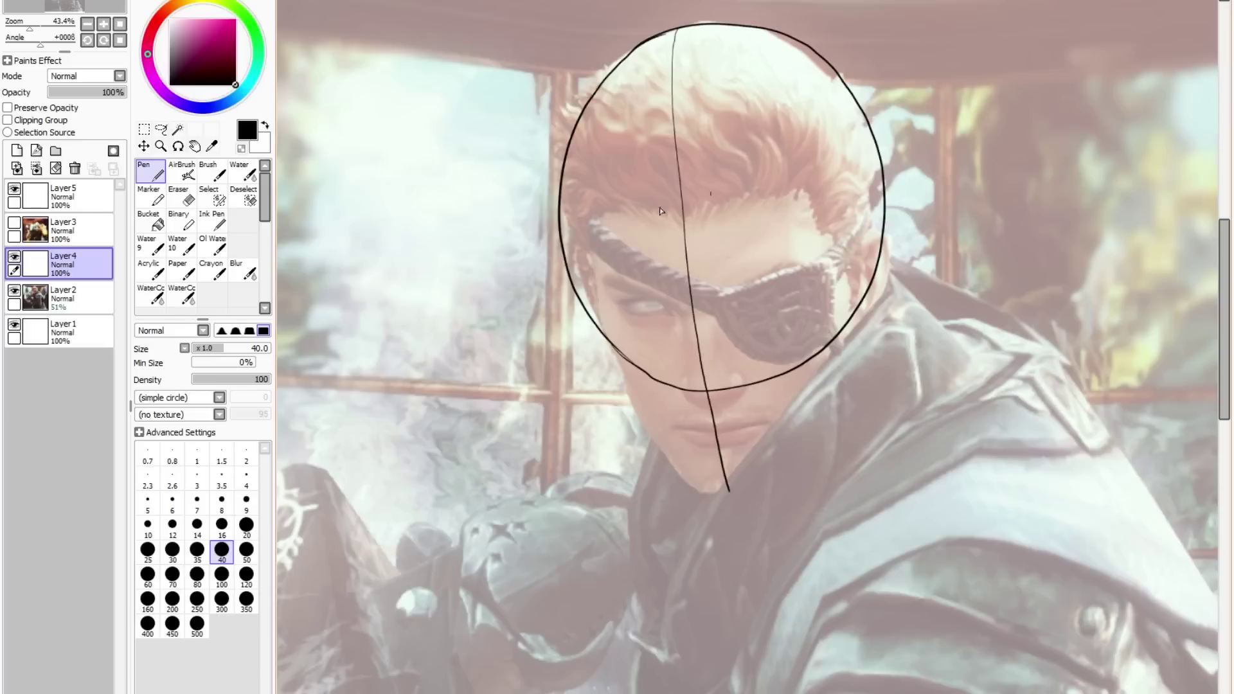
# Step: Sketch a small example head with a direction arrow beside the large one and curve a horizontal midline across both
pyautogui.moveTo(432, 322)
pyautogui.mouseDown()
pyautogui.moveTo(396, 339)
pyautogui.moveTo(391, 405)
pyautogui.moveTo(442, 424)
pyautogui.moveTo(481, 381)
pyautogui.moveTo(459, 332)
pyautogui.moveTo(431, 320)
pyautogui.moveTo(342, 335)
pyautogui.moveTo(395, 343)
pyautogui.moveTo(402, 469)
pyautogui.mouseUp()
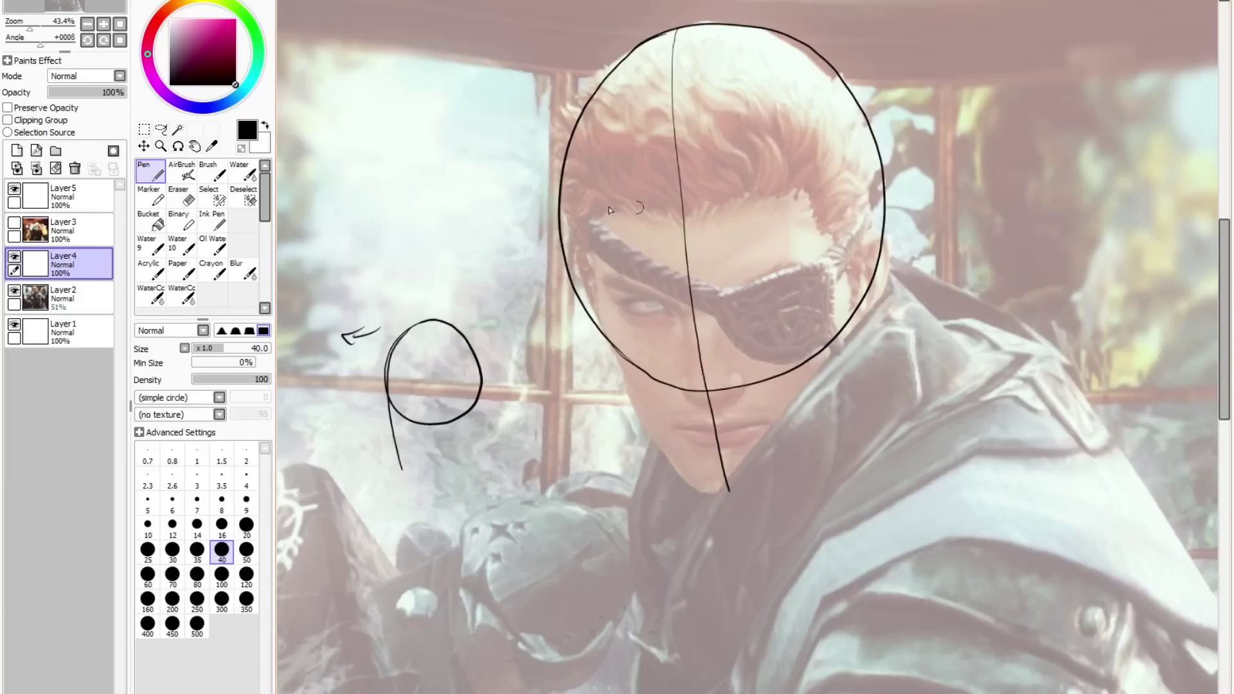
pyautogui.moveTo(563, 203)
pyautogui.mouseDown()
pyautogui.moveTo(597, 218)
pyautogui.moveTo(691, 216)
pyautogui.moveTo(844, 186)
pyautogui.moveTo(882, 161)
pyautogui.mouseUp()
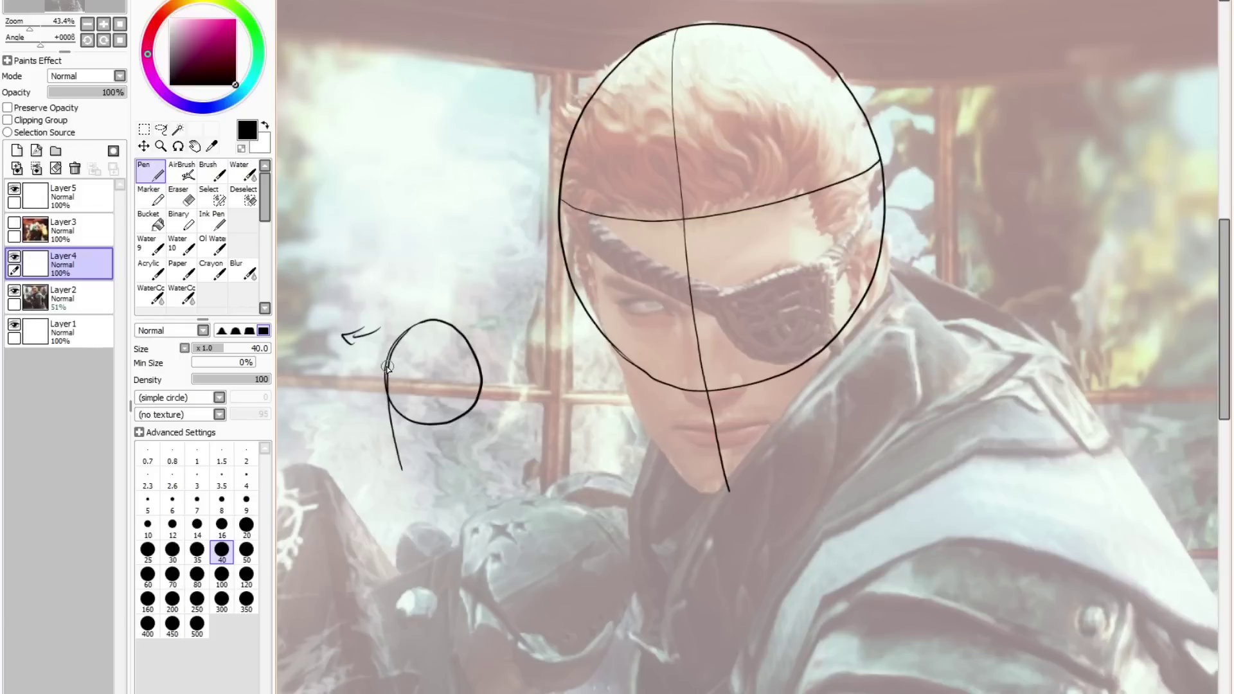
pyautogui.moveTo(386, 373); pyautogui.dragTo(475, 366)
# Step: Add a crown ellipse and a curved eye line to the large head, and start the ear at the eye line's end
pyautogui.moveTo(655, 36)
pyautogui.mouseDown()
pyautogui.moveTo(643, 128)
pyautogui.moveTo(804, 71)
pyautogui.moveTo(656, 33)
pyautogui.moveTo(675, 132)
pyautogui.moveTo(810, 58)
pyautogui.moveTo(668, 29)
pyautogui.mouseUp()
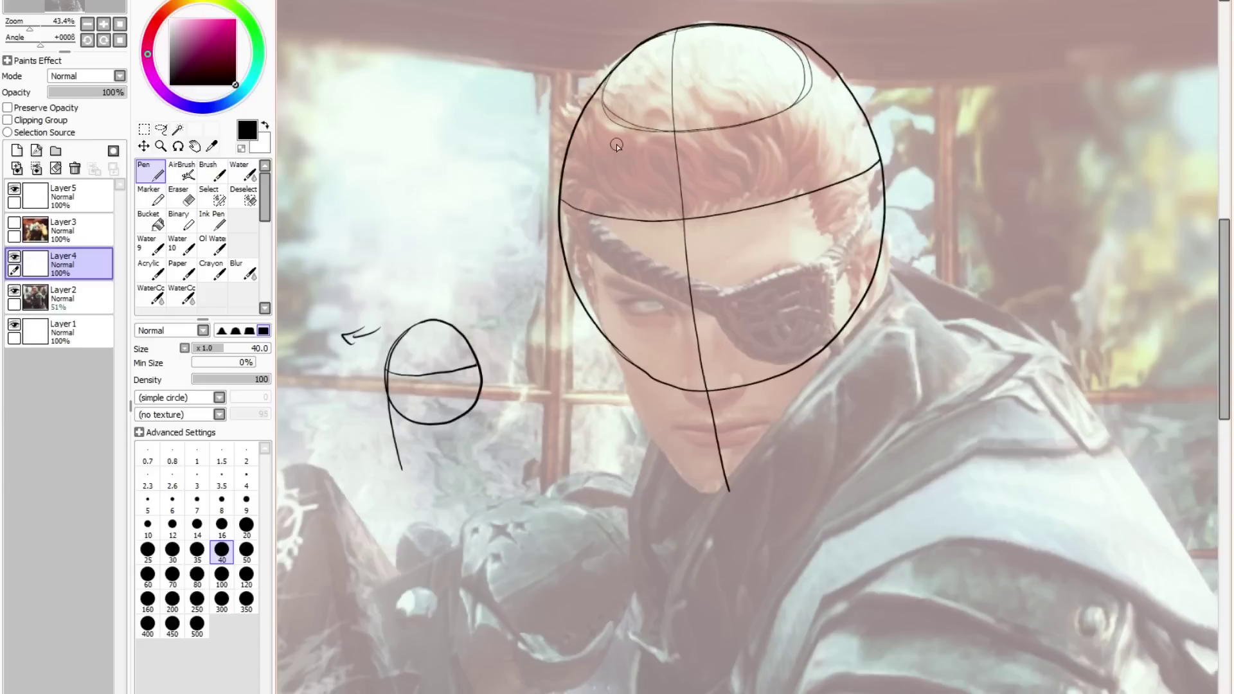
pyautogui.moveTo(580, 301)
pyautogui.mouseDown()
pyautogui.moveTo(646, 311)
pyautogui.moveTo(732, 303)
pyautogui.moveTo(874, 252)
pyautogui.mouseUp()
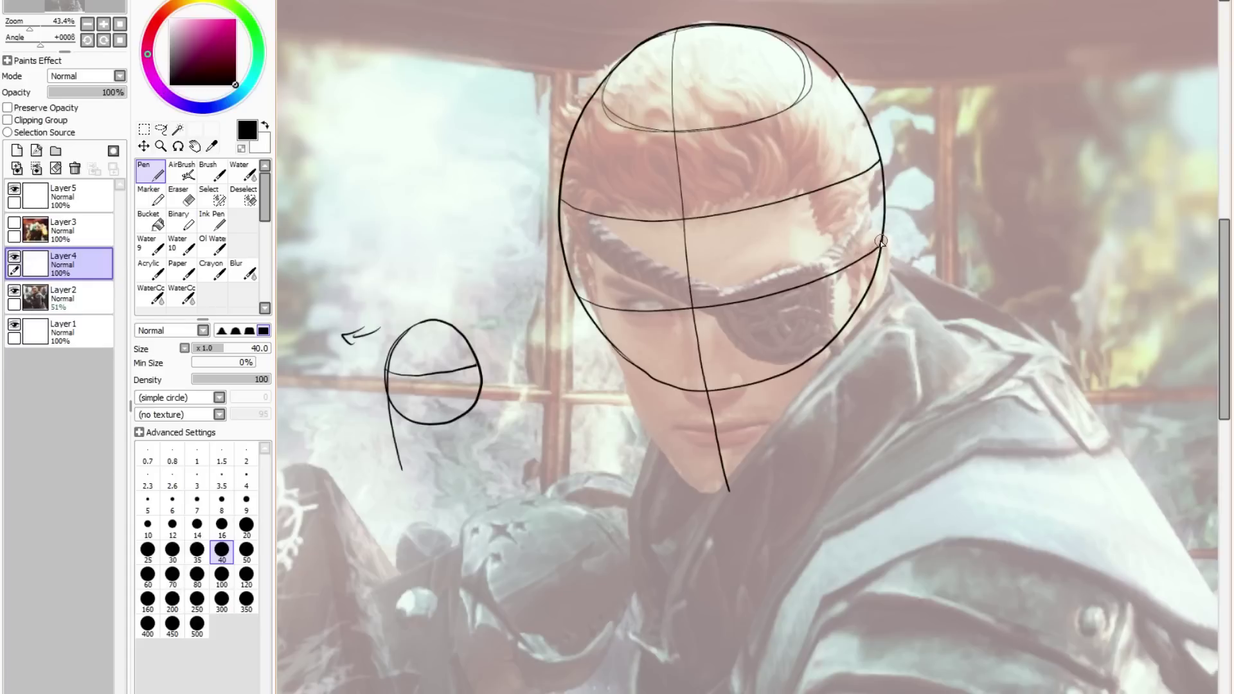
pyautogui.moveTo(865, 256)
pyautogui.mouseDown()
pyautogui.moveTo(878, 239)
pyautogui.moveTo(852, 311)
pyautogui.mouseUp()
pyautogui.moveTo(877, 243); pyautogui.dragTo(853, 311)
# Step: Draw curved nose and mouth guide lines across the lower face and complete the ear's oval
pyautogui.moveTo(669, 384)
pyautogui.mouseDown()
pyautogui.moveTo(793, 362)
pyautogui.moveTo(836, 334)
pyautogui.moveTo(785, 366)
pyautogui.moveTo(655, 380)
pyautogui.mouseUp()
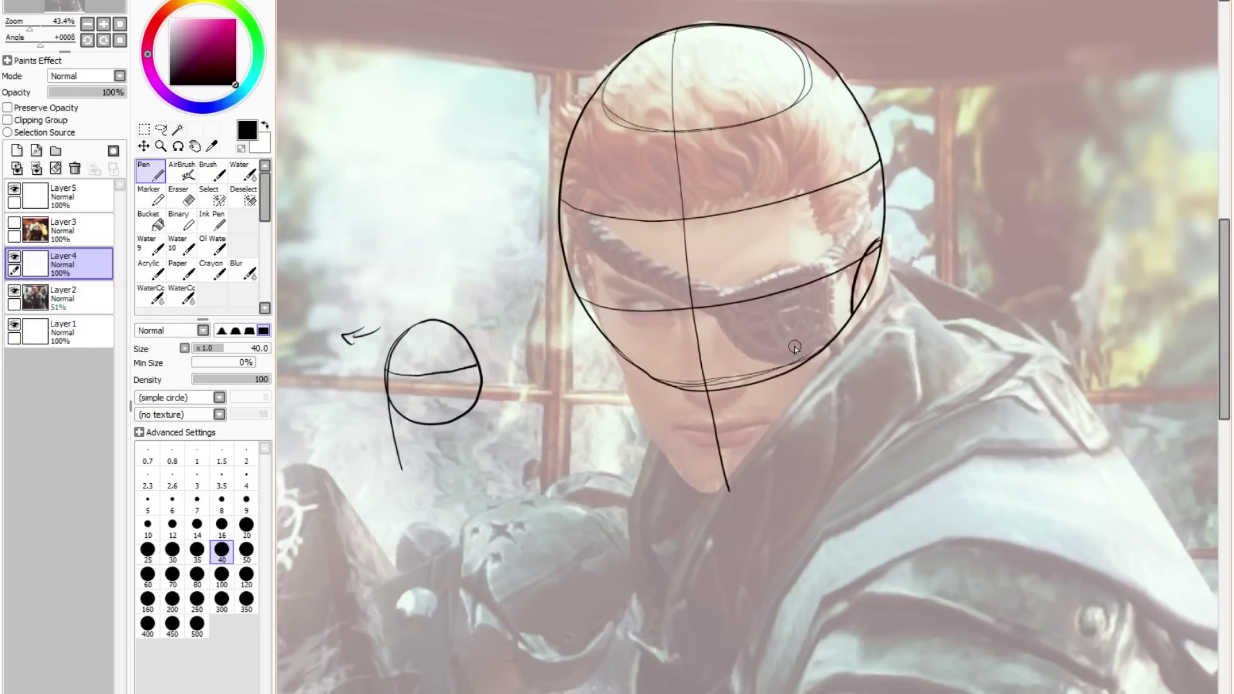
pyautogui.moveTo(643, 425); pyautogui.dragTo(809, 413)
pyautogui.moveTo(626, 381)
pyautogui.mouseDown()
pyautogui.moveTo(691, 385)
pyautogui.moveTo(844, 351)
pyautogui.mouseUp()
pyautogui.moveTo(626, 382)
pyautogui.mouseDown()
pyautogui.moveTo(729, 380)
pyautogui.moveTo(862, 342)
pyautogui.mouseUp()
pyautogui.moveTo(867, 256)
pyautogui.mouseDown()
pyautogui.moveTo(860, 341)
pyautogui.moveTo(849, 325)
pyautogui.moveTo(882, 252)
pyautogui.mouseUp()
pyautogui.moveTo(657, 312); pyautogui.dragTo(846, 283)
pyautogui.moveTo(642, 429)
pyautogui.mouseDown()
pyautogui.moveTo(702, 436)
pyautogui.moveTo(823, 406)
pyautogui.mouseUp()
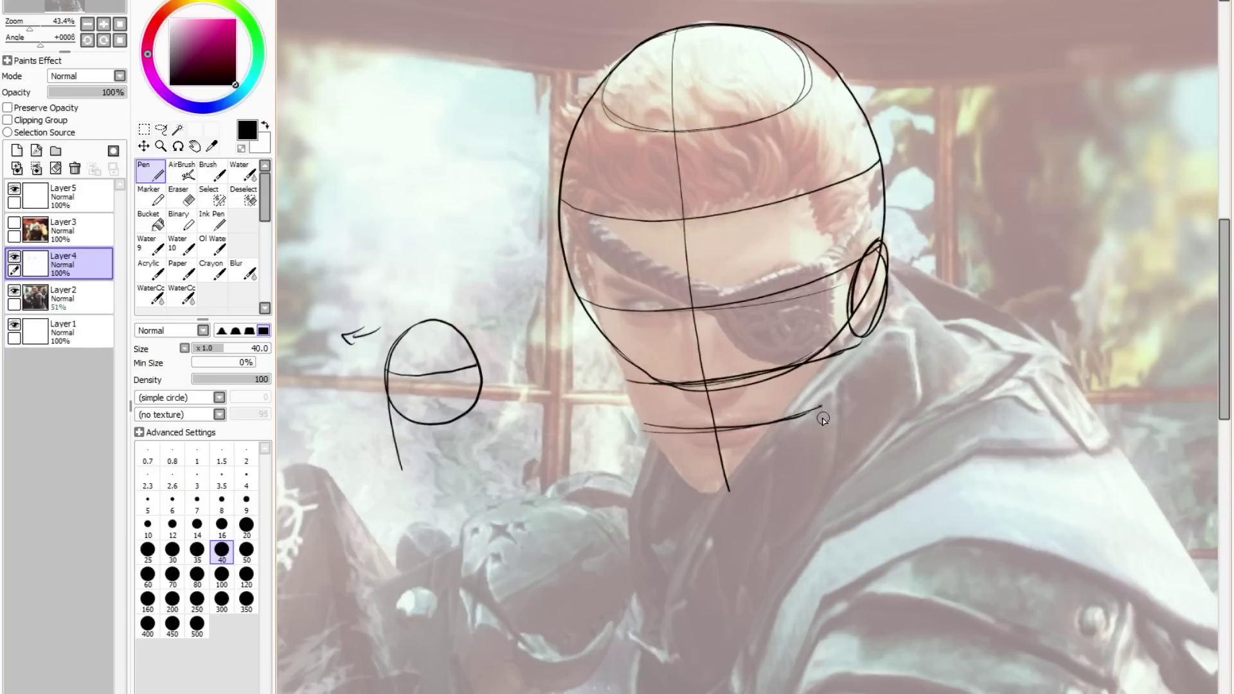
# Step: Outline both cheeks and the jaw down to the chin
pyautogui.moveTo(592, 302)
pyautogui.mouseDown()
pyautogui.moveTo(667, 445)
pyautogui.moveTo(651, 430)
pyautogui.moveTo(655, 440)
pyautogui.moveTo(706, 490)
pyautogui.mouseUp()
pyautogui.moveTo(865, 350); pyautogui.dragTo(777, 475)
pyautogui.moveTo(827, 419)
pyautogui.mouseDown()
pyautogui.moveTo(745, 491)
pyautogui.moveTo(753, 468)
pyautogui.mouseUp()
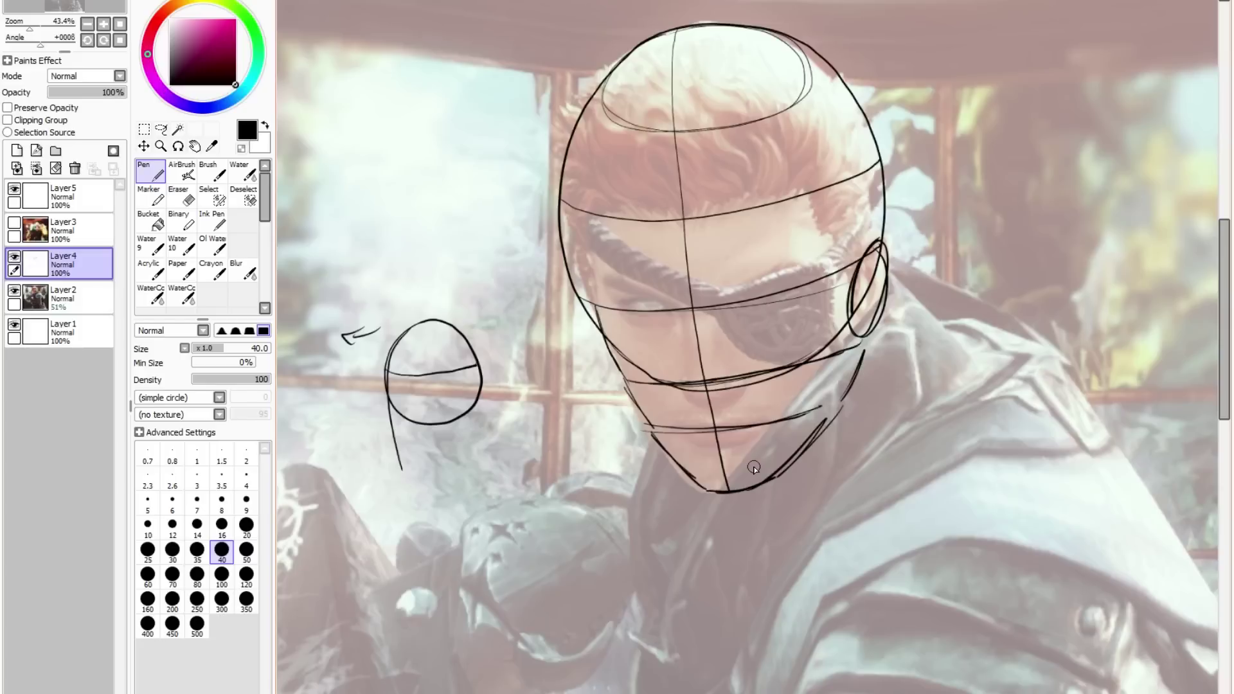
# Step: Draw the eyes, nose and mouth on their guide lines and join the nose bridge to the nostrils
pyautogui.moveTo(608, 306)
pyautogui.mouseDown()
pyautogui.moveTo(667, 316)
pyautogui.moveTo(643, 314)
pyautogui.mouseUp()
pyautogui.moveTo(729, 302)
pyautogui.mouseDown()
pyautogui.moveTo(802, 281)
pyautogui.moveTo(758, 293)
pyautogui.moveTo(806, 290)
pyautogui.mouseUp()
pyautogui.moveTo(681, 391); pyautogui.dragTo(735, 394)
pyautogui.moveTo(691, 387)
pyautogui.mouseDown()
pyautogui.moveTo(721, 394)
pyautogui.moveTo(710, 430)
pyautogui.moveTo(765, 417)
pyautogui.mouseUp()
pyautogui.moveTo(693, 436); pyautogui.dragTo(753, 430)
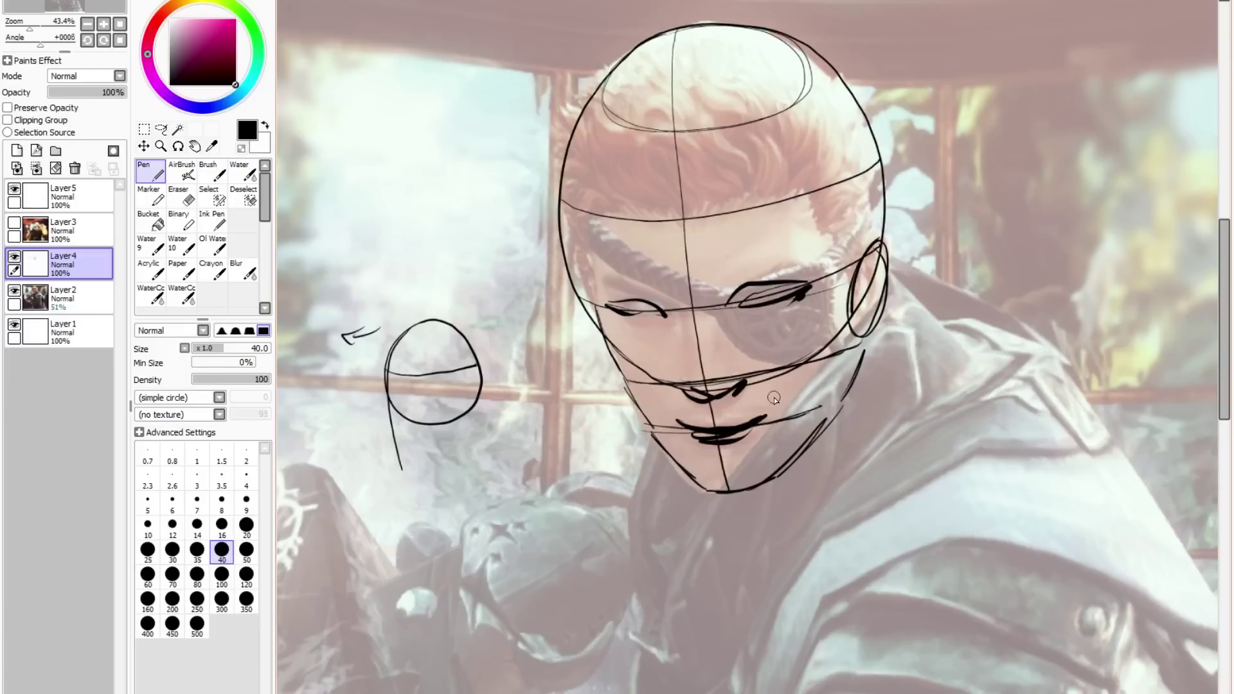
pyautogui.moveTo(725, 297)
pyautogui.mouseDown()
pyautogui.moveTo(805, 296)
pyautogui.moveTo(681, 303)
pyautogui.moveTo(815, 310)
pyautogui.moveTo(673, 386)
pyautogui.moveTo(753, 386)
pyautogui.mouseUp()
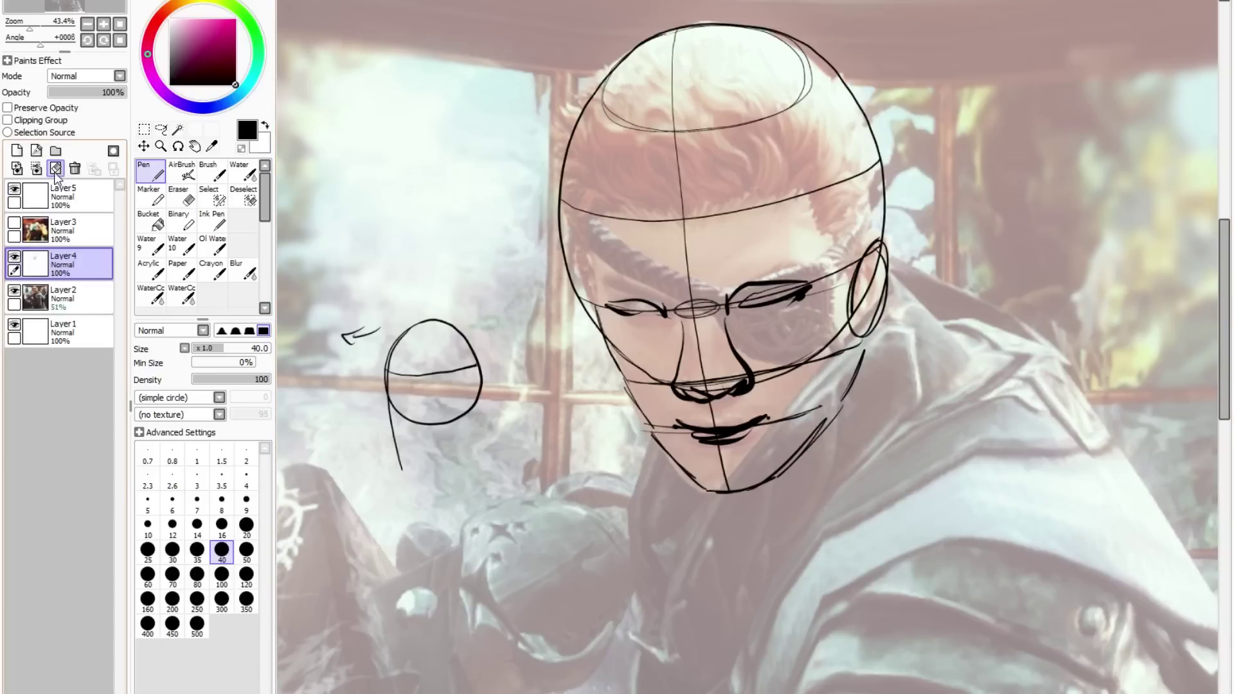
# Step: Clear Layer4 with the photo hidden and sketch a head circle divided by vertical and horizontal centre lines
pyautogui.click(14, 291)
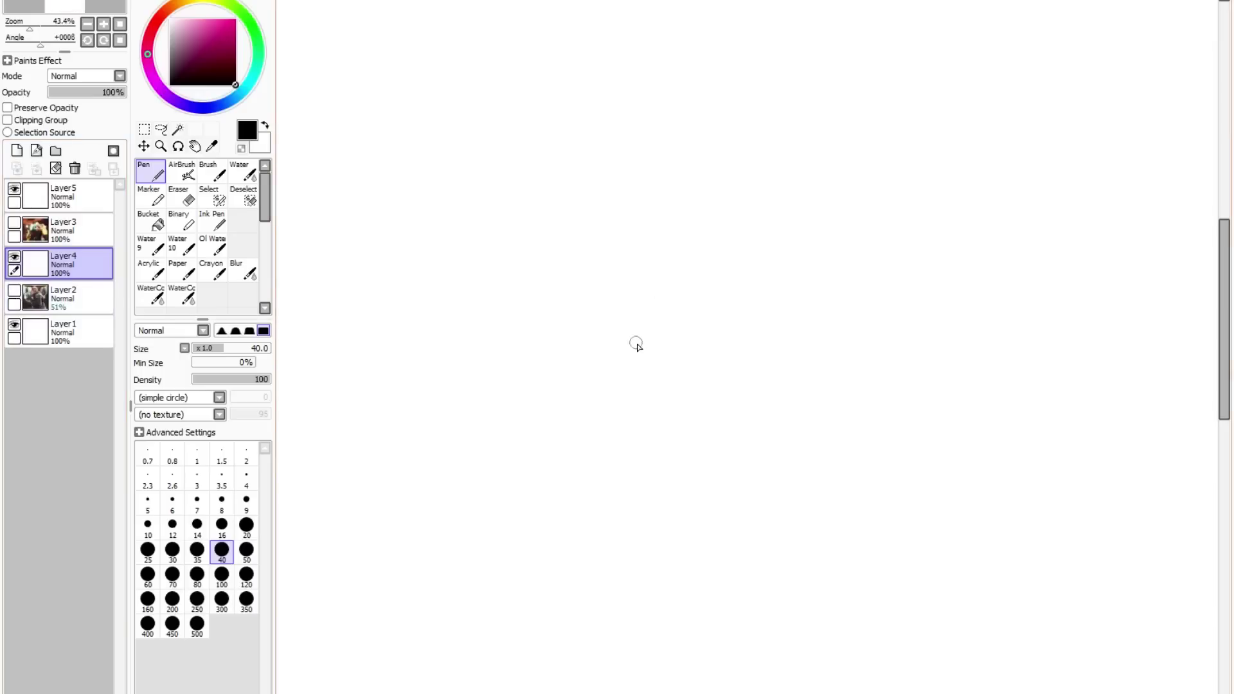
pyautogui.moveTo(556, 139)
pyautogui.mouseDown()
pyautogui.moveTo(490, 191)
pyautogui.moveTo(498, 286)
pyautogui.mouseUp()
pyautogui.moveTo(521, 153)
pyautogui.mouseDown()
pyautogui.moveTo(550, 140)
pyautogui.moveTo(636, 155)
pyautogui.moveTo(675, 243)
pyautogui.moveTo(638, 311)
pyautogui.mouseUp()
pyautogui.moveTo(484, 196)
pyautogui.mouseDown()
pyautogui.moveTo(545, 333)
pyautogui.moveTo(646, 303)
pyautogui.moveTo(675, 259)
pyautogui.moveTo(641, 307)
pyautogui.mouseUp()
pyautogui.moveTo(511, 307); pyautogui.dragTo(536, 321)
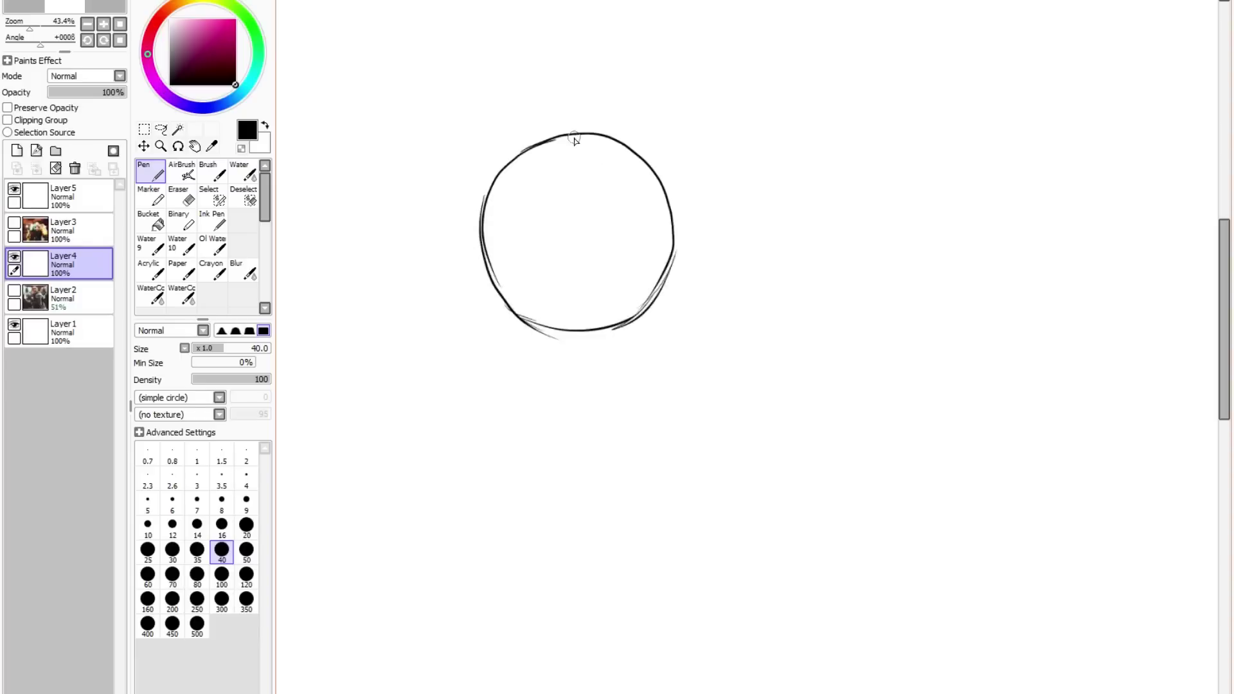
pyautogui.moveTo(574, 139); pyautogui.dragTo(578, 329)
pyautogui.moveTo(484, 237); pyautogui.dragTo(673, 233)
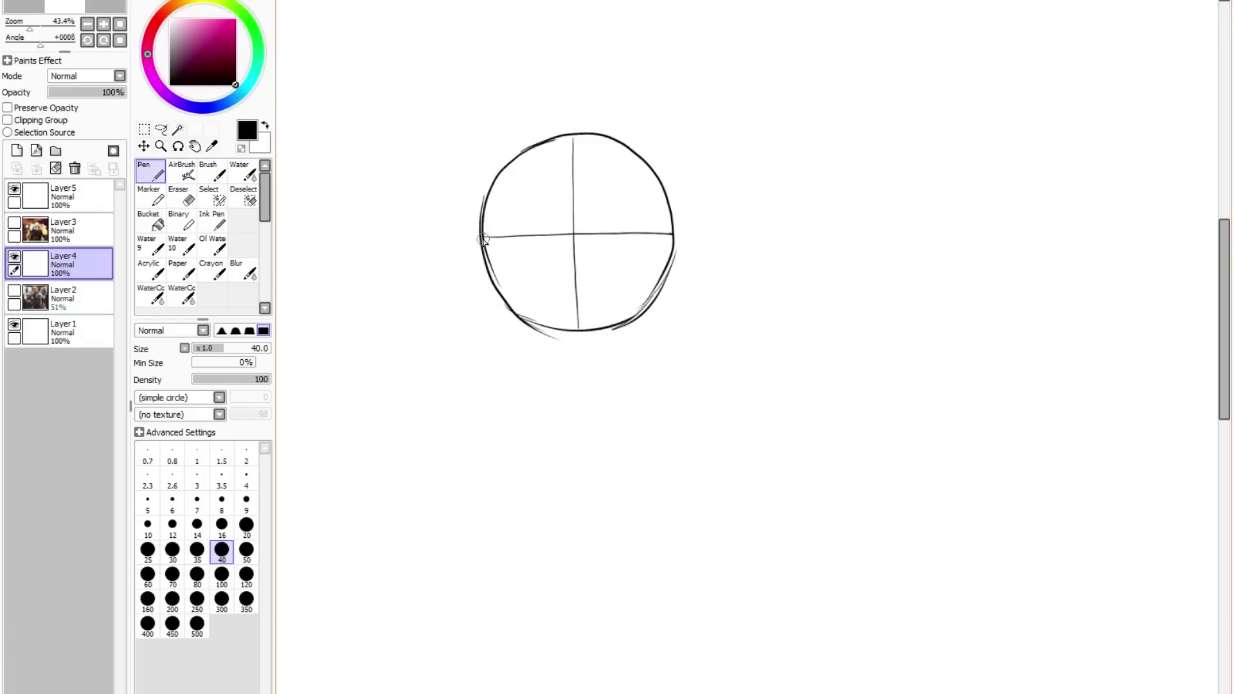
# Step: Draw curved side planes inside the circle's lower half and two horizontal guide lines between them
pyautogui.moveTo(484, 236); pyautogui.dragTo(508, 299)
pyautogui.moveTo(670, 236); pyautogui.dragTo(653, 290)
pyautogui.moveTo(670, 236); pyautogui.dragTo(651, 277)
pyautogui.moveTo(506, 298); pyautogui.dragTo(650, 294)
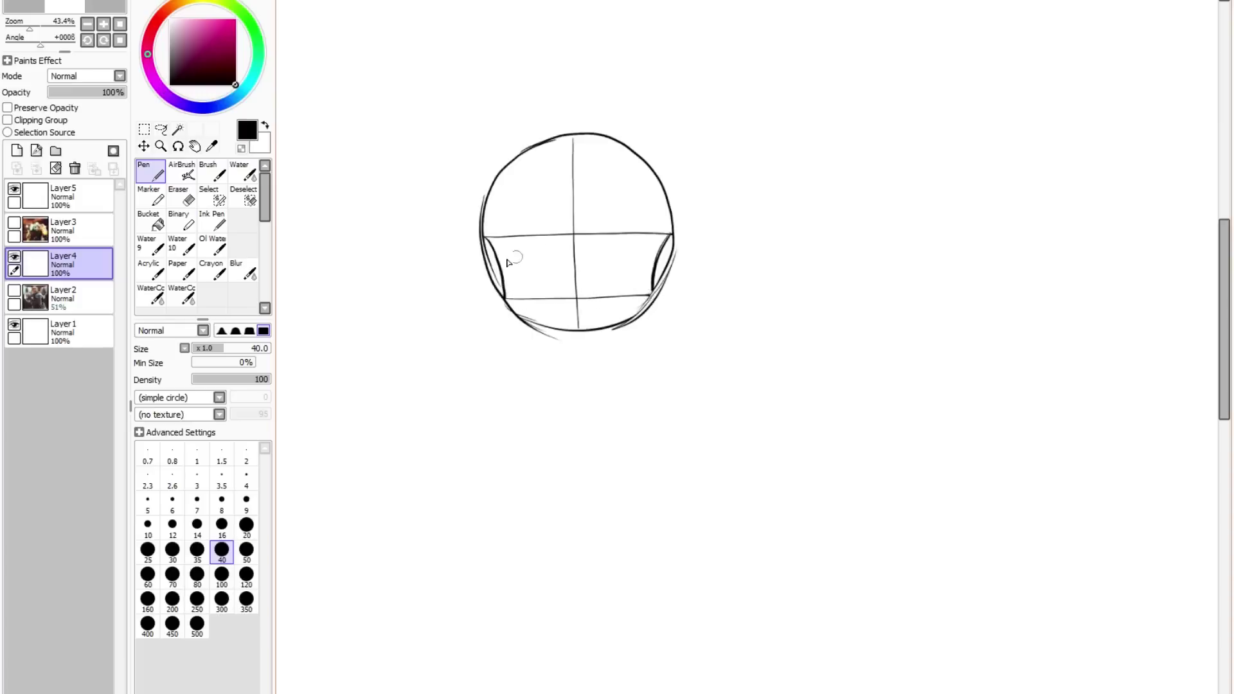
pyautogui.moveTo(486, 264); pyautogui.dragTo(669, 259)
pyautogui.moveTo(627, 236)
pyautogui.mouseDown()
pyautogui.moveTo(596, 249)
pyautogui.moveTo(625, 237)
pyautogui.mouseUp()
pyautogui.moveTo(543, 238)
pyautogui.mouseDown()
pyautogui.moveTo(511, 257)
pyautogui.moveTo(639, 235)
pyautogui.moveTo(531, 239)
pyautogui.moveTo(540, 259)
pyautogui.moveTo(631, 258)
pyautogui.mouseUp()
pyautogui.hotkey('ctrl', 'z')
pyautogui.hotkey('ctrl', 'z')
pyautogui.hotkey('ctrl', 'z')
pyautogui.hotkey('ctrl', 'z')
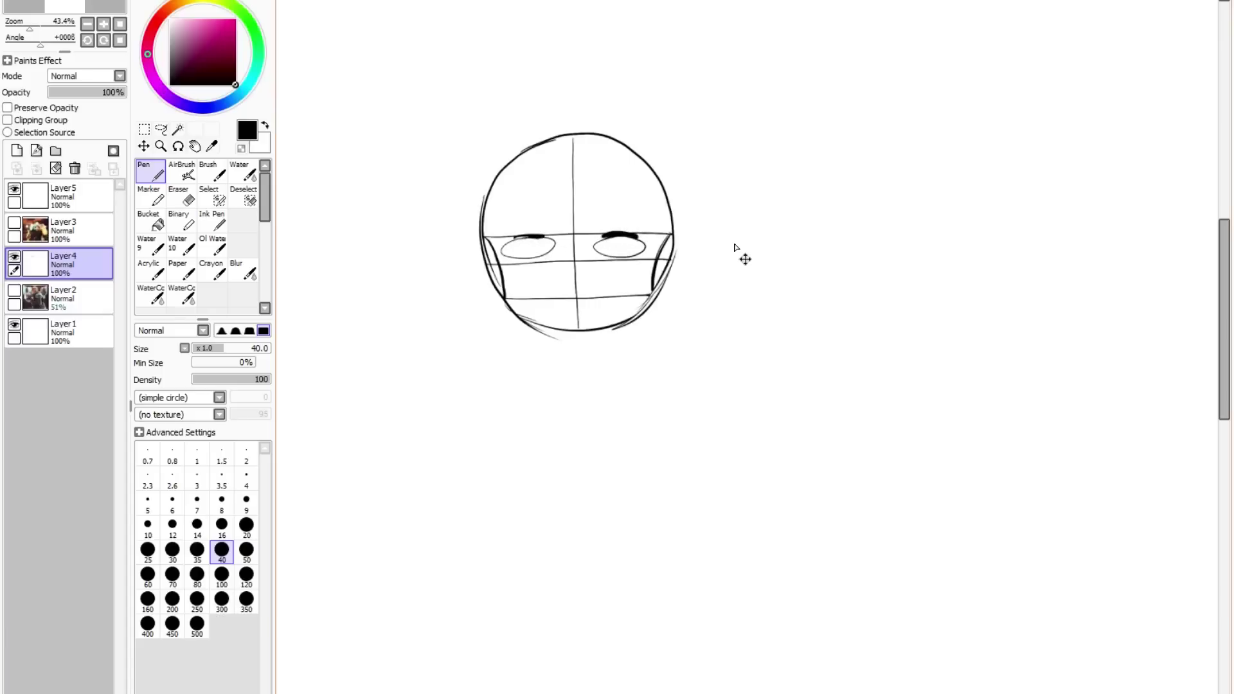
pyautogui.hotkey('ctrl', 'z')
pyautogui.hotkey('ctrl', 'z')
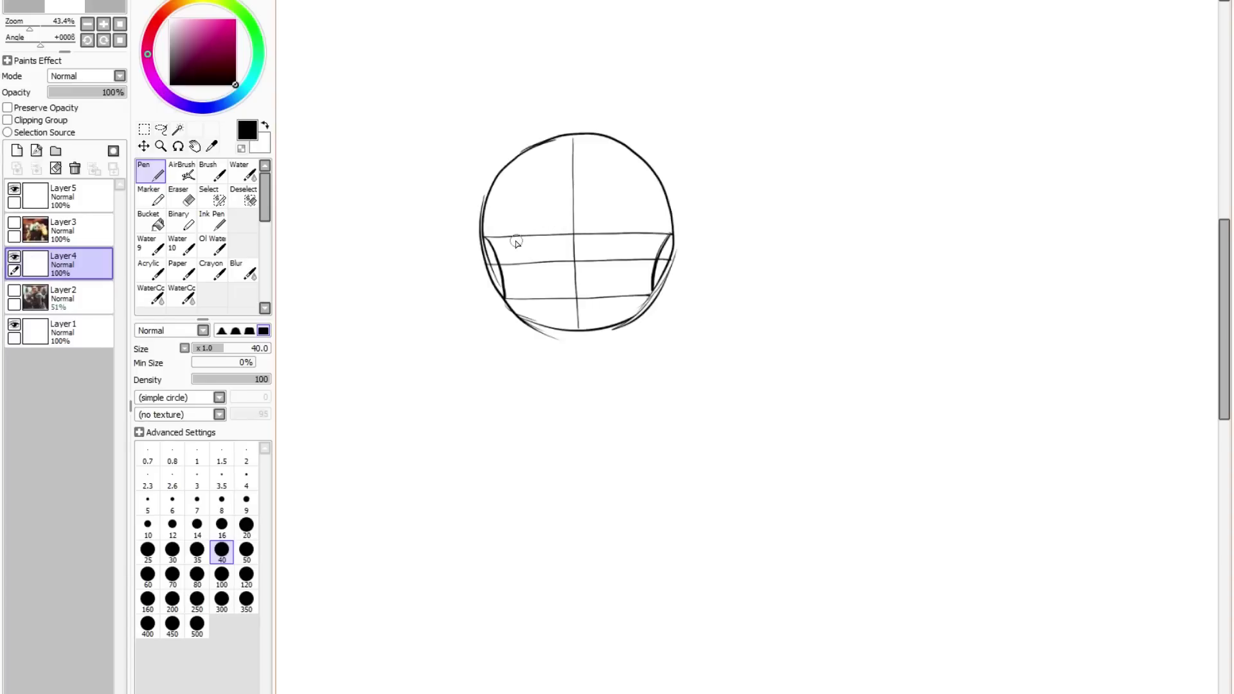
# Step: Draw both eyes just below the horizontal centre line and outline an ear on each side of the head
pyautogui.moveTo(513, 242); pyautogui.dragTo(640, 244)
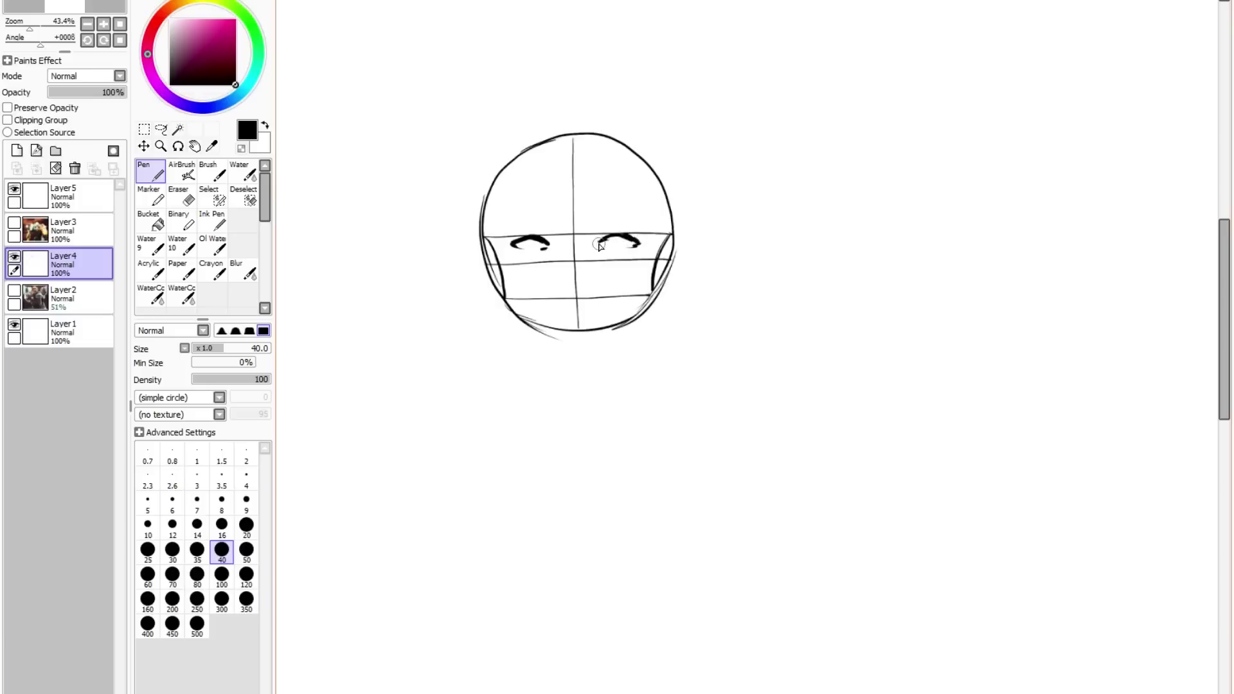
pyautogui.moveTo(486, 241)
pyautogui.mouseDown()
pyautogui.moveTo(492, 283)
pyautogui.moveTo(481, 266)
pyautogui.mouseUp()
pyautogui.moveTo(669, 242); pyautogui.dragTo(664, 285)
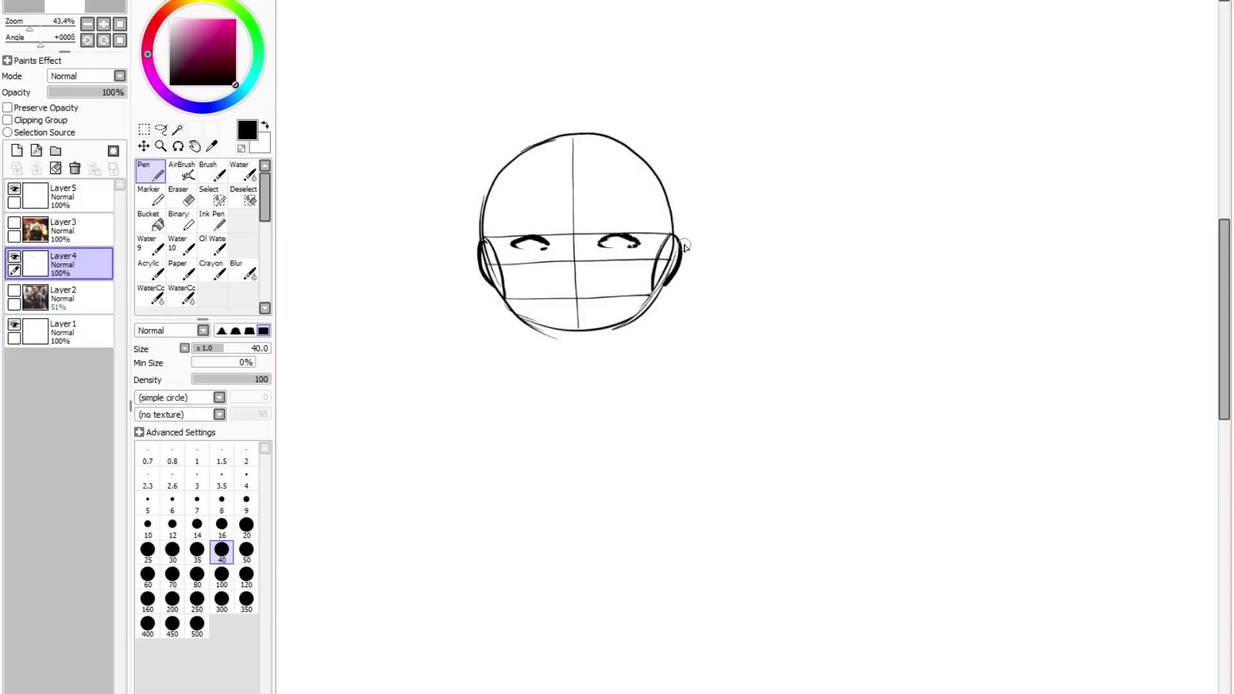
pyautogui.moveTo(483, 238); pyautogui.dragTo(488, 272)
pyautogui.moveTo(668, 234)
pyautogui.mouseDown()
pyautogui.moveTo(680, 264)
pyautogui.moveTo(668, 245)
pyautogui.moveTo(659, 291)
pyautogui.mouseUp()
pyautogui.moveTo(473, 245); pyautogui.dragTo(496, 292)
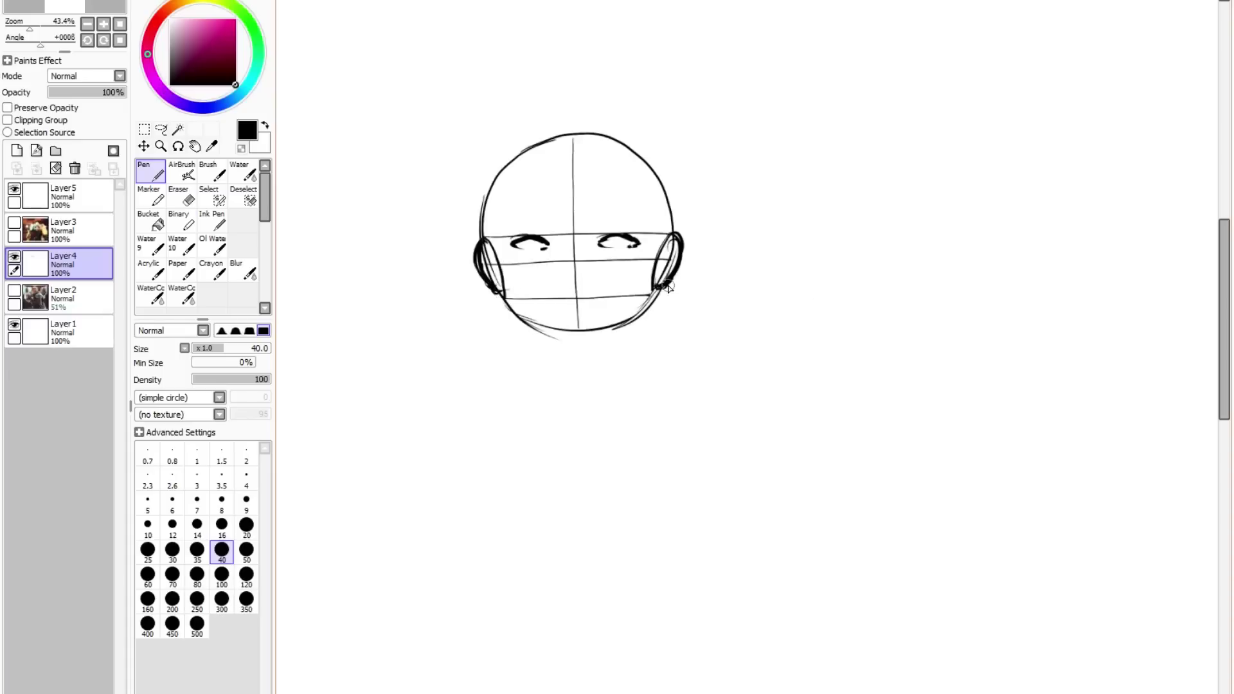
# Step: Strengthen the outline of the ear on the viewer's right and erase the stray lines inside it
pyautogui.moveTo(668, 288); pyautogui.dragTo(680, 264)
pyautogui.moveTo(678, 233); pyautogui.dragTo(662, 286)
pyautogui.press('e')
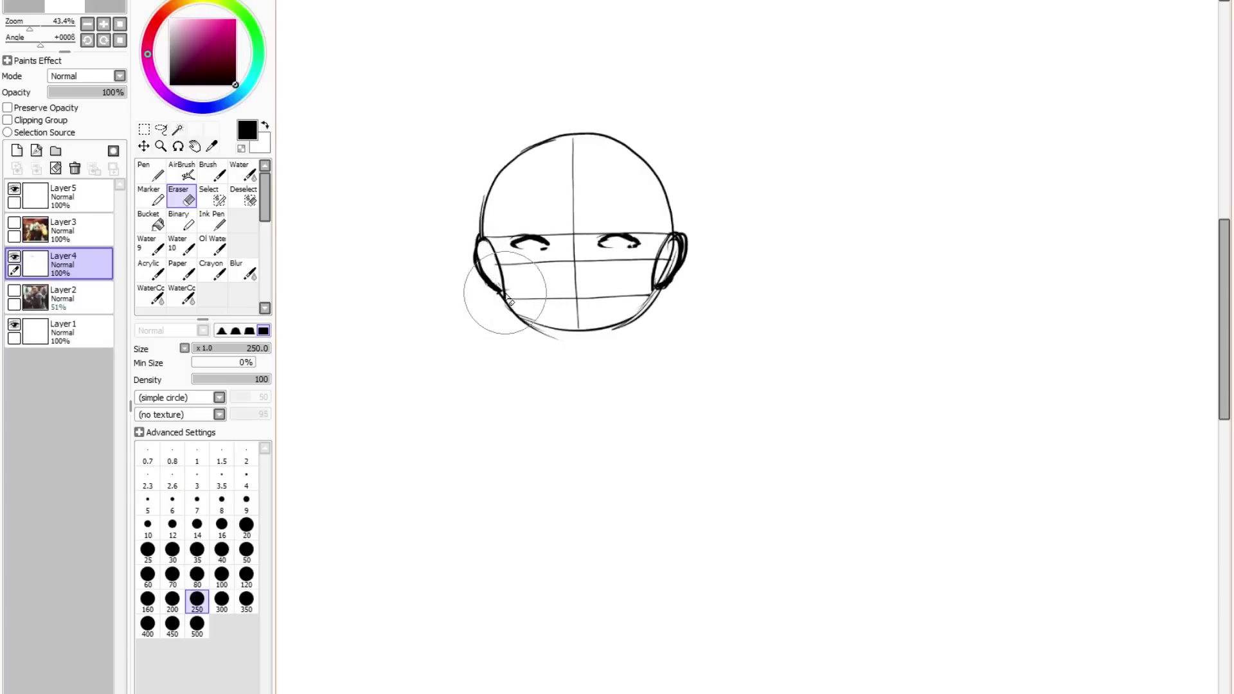
pyautogui.moveTo(669, 255); pyautogui.dragTo(686, 243)
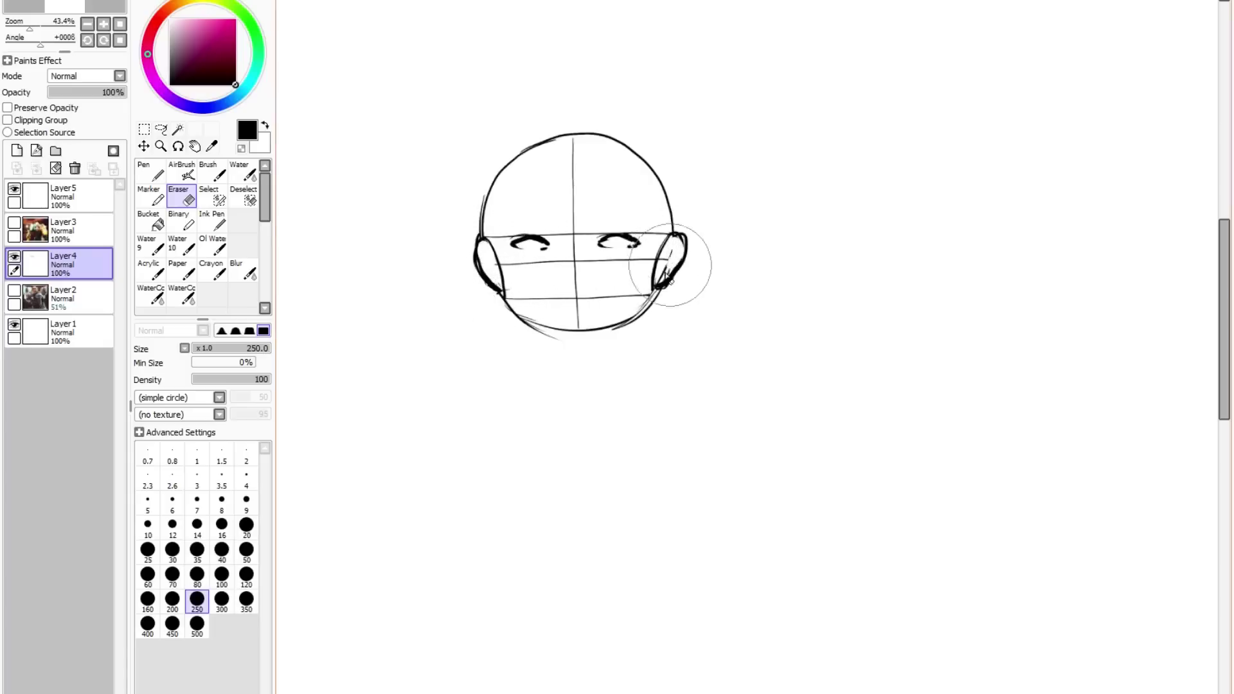
# Step: Draw the nose bridge, tip and nostrils with the pen between the eyes and the lower guide line
pyautogui.click(152, 176)
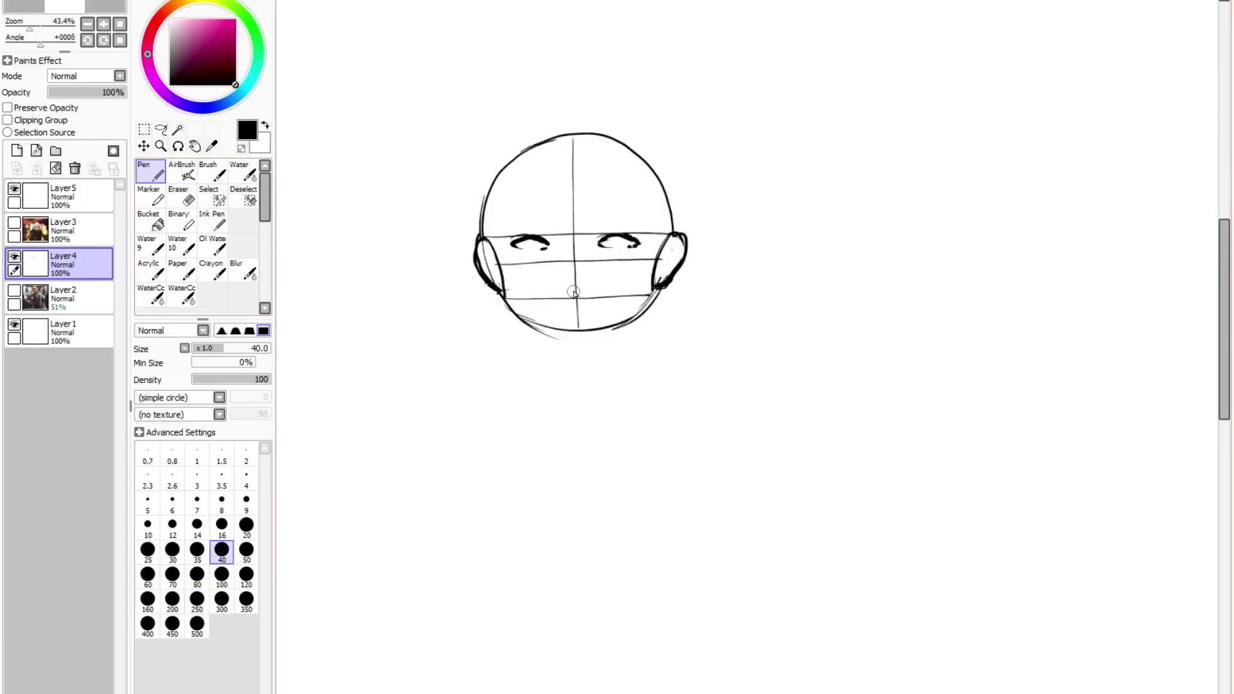
pyautogui.moveTo(578, 292)
pyautogui.mouseDown()
pyautogui.moveTo(567, 296)
pyautogui.moveTo(584, 297)
pyautogui.moveTo(575, 259)
pyautogui.moveTo(581, 289)
pyautogui.mouseUp()
pyautogui.moveTo(559, 234)
pyautogui.mouseDown()
pyautogui.moveTo(569, 265)
pyautogui.moveTo(586, 243)
pyautogui.moveTo(584, 286)
pyautogui.mouseUp()
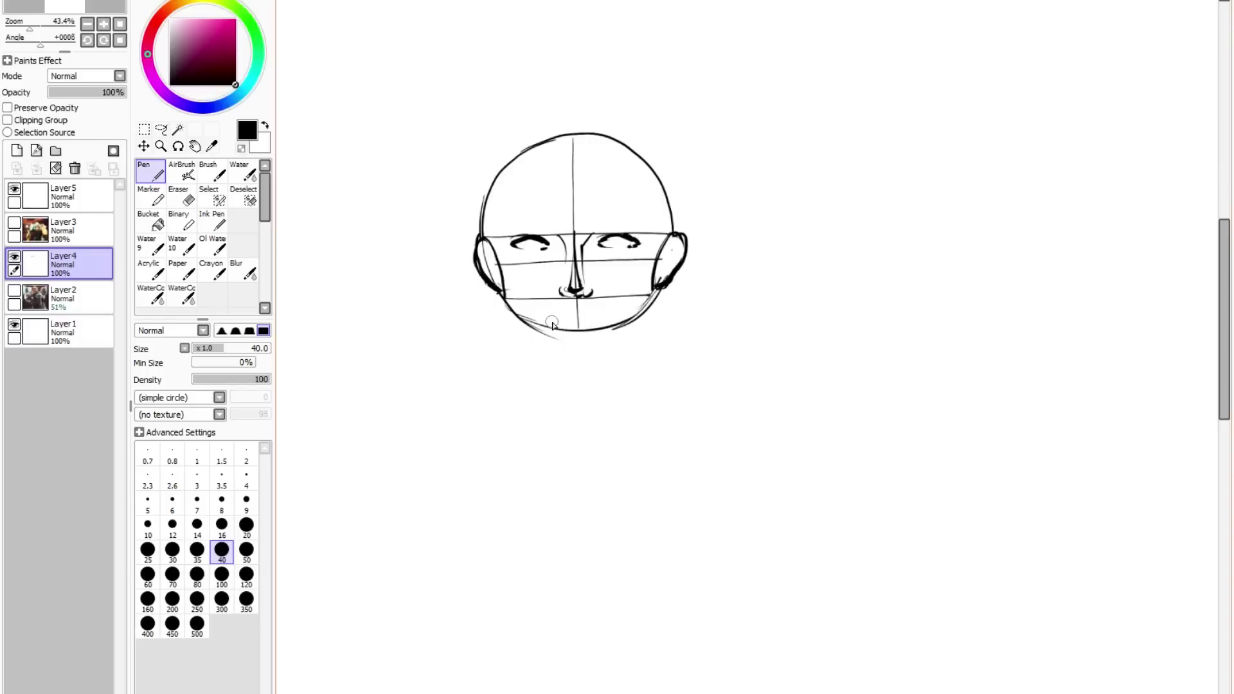
# Step: Draw the mouth near the circle's base, extend the centre line below it and add guide lines for the chin
pyautogui.moveTo(607, 319)
pyautogui.mouseDown()
pyautogui.moveTo(553, 321)
pyautogui.moveTo(587, 334)
pyautogui.mouseUp()
pyautogui.moveTo(578, 333); pyautogui.dragTo(581, 390)
pyautogui.moveTo(538, 300)
pyautogui.mouseDown()
pyautogui.moveTo(542, 372)
pyautogui.moveTo(644, 369)
pyautogui.mouseUp()
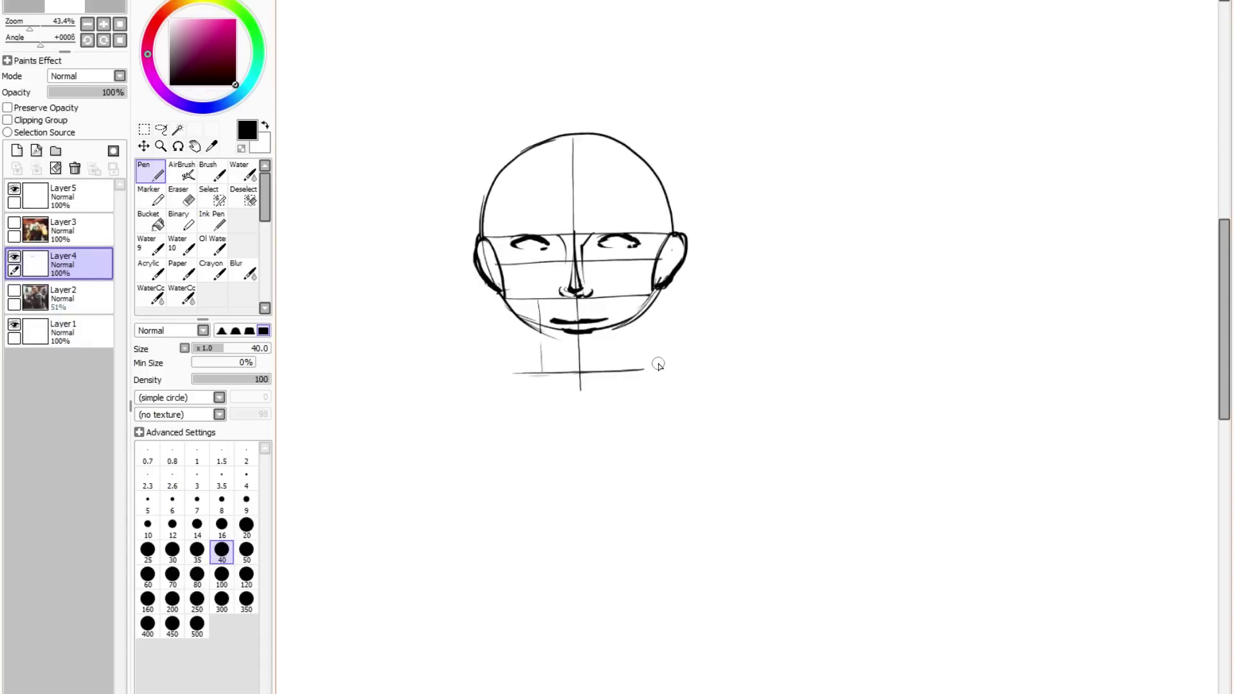
# Step: Start the jaw line with a short stroke below the ear on the viewer's right
pyautogui.moveTo(651, 298); pyautogui.dragTo(648, 323)
# Step: Try a separate sketch of an ear and jaw line beside the head, and undo it
pyautogui.moveTo(860, 200)
pyautogui.mouseDown()
pyautogui.moveTo(884, 221)
pyautogui.moveTo(851, 252)
pyautogui.moveTo(871, 208)
pyautogui.moveTo(841, 275)
pyautogui.moveTo(790, 289)
pyautogui.mouseUp()
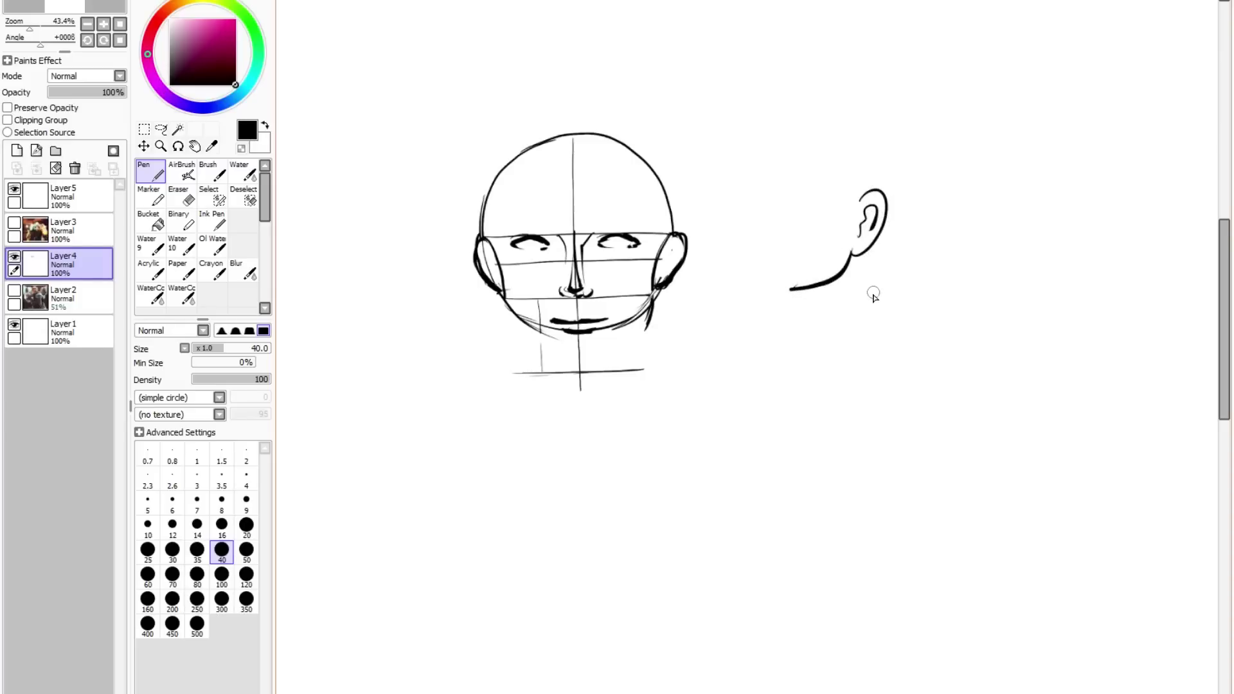
pyautogui.hotkey('ctrl', 'z')
pyautogui.hotkey('ctrl', 'z')
pyautogui.hotkey('ctrl', 'z')
pyautogui.hotkey('ctrl', 'z')
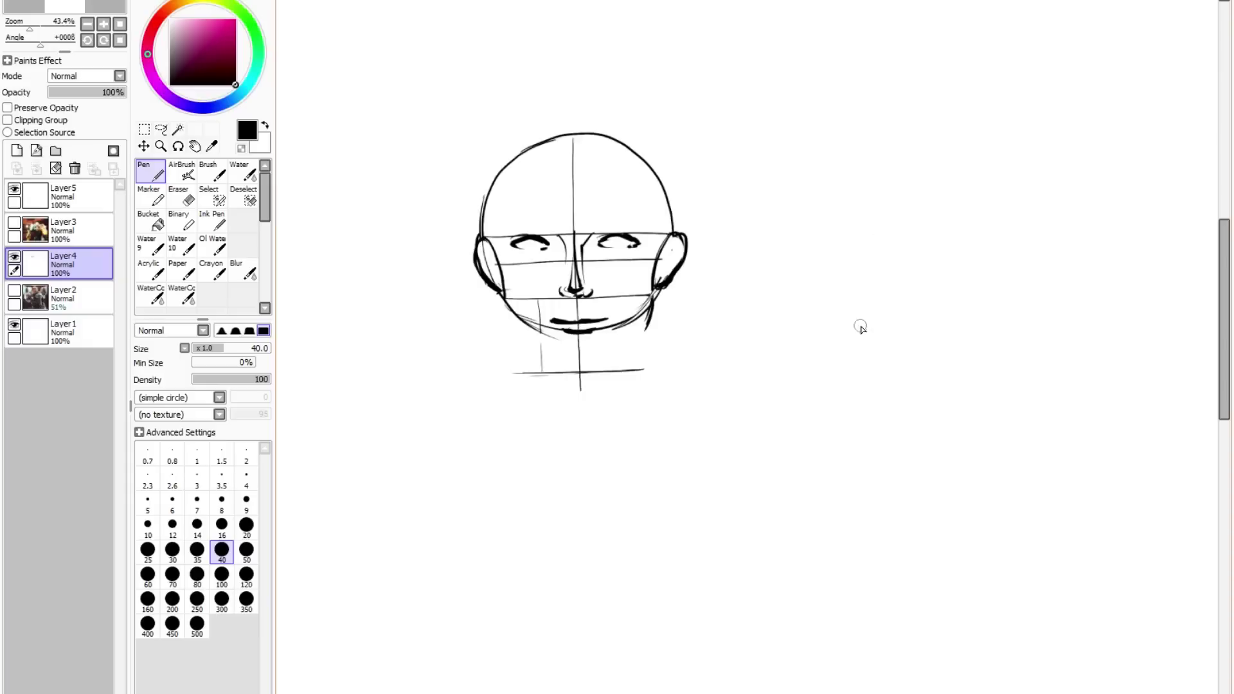
# Step: Draw the jaw lines from below both ears down to the chin, meeting at the lowest guide line
pyautogui.moveTo(657, 293); pyautogui.dragTo(584, 376)
pyautogui.moveTo(506, 301); pyautogui.dragTo(574, 372)
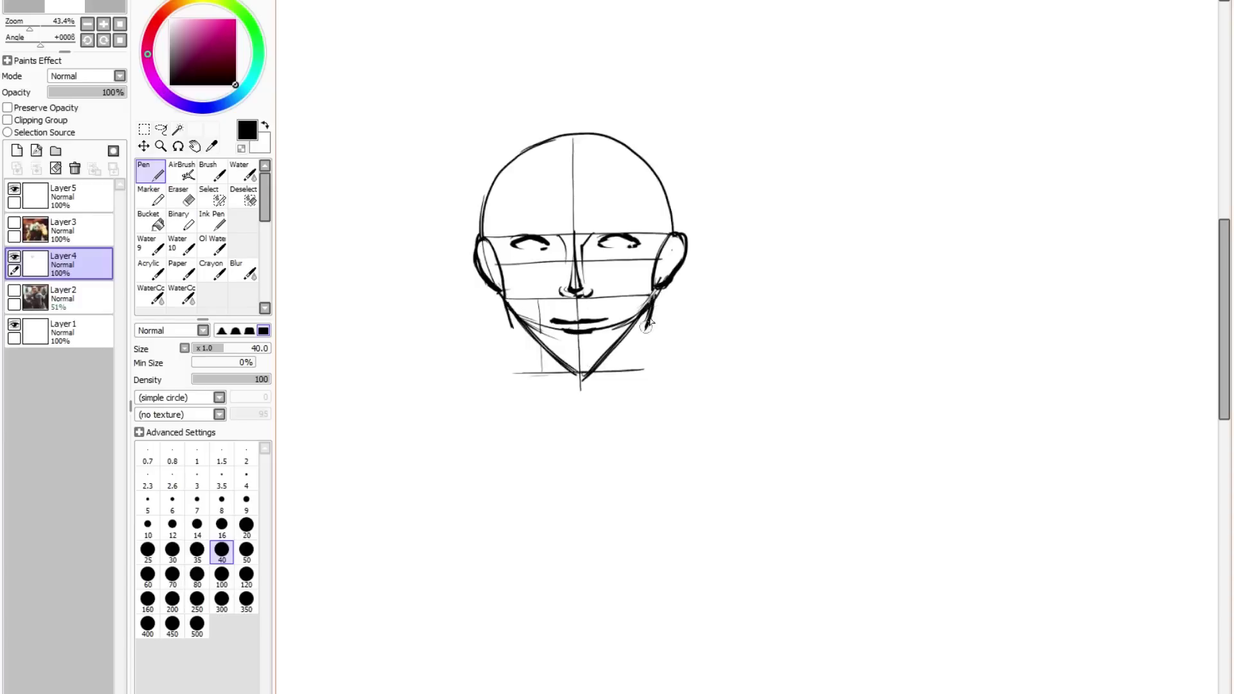
pyautogui.moveTo(517, 334)
pyautogui.mouseDown()
pyautogui.moveTo(508, 307)
pyautogui.moveTo(522, 343)
pyautogui.moveTo(574, 374)
pyautogui.mouseUp()
pyautogui.moveTo(652, 311)
pyautogui.mouseDown()
pyautogui.moveTo(643, 336)
pyautogui.moveTo(592, 374)
pyautogui.mouseUp()
# Step: Erase the inner jaw construction lines and strengthen the outer jaw contour with the pen
pyautogui.click(182, 194)
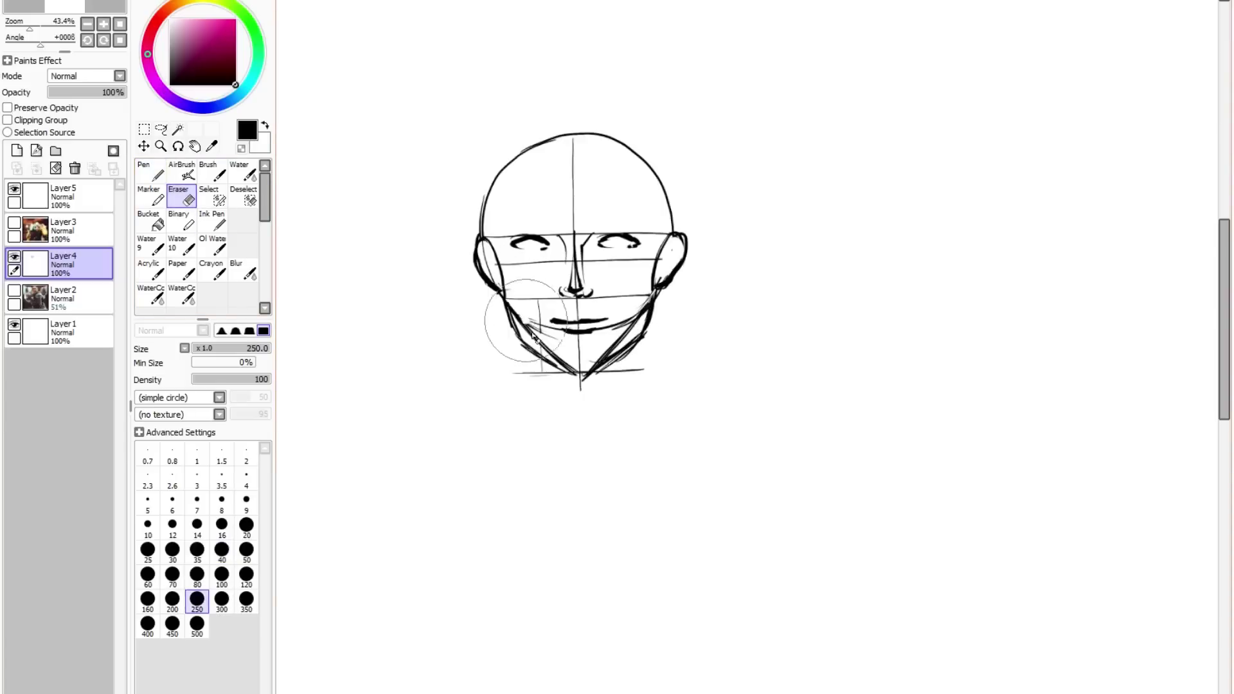
pyautogui.moveTo(575, 360)
pyautogui.mouseDown()
pyautogui.moveTo(604, 358)
pyautogui.moveTo(639, 347)
pyautogui.mouseUp()
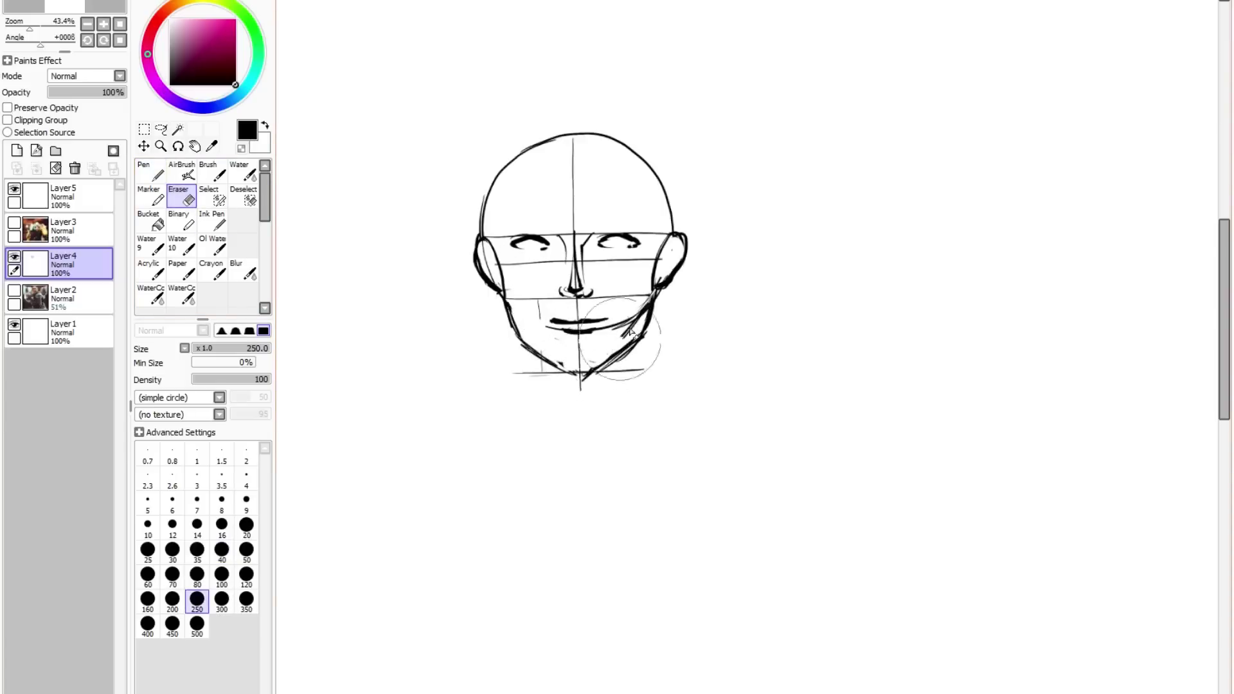
pyautogui.click(154, 172)
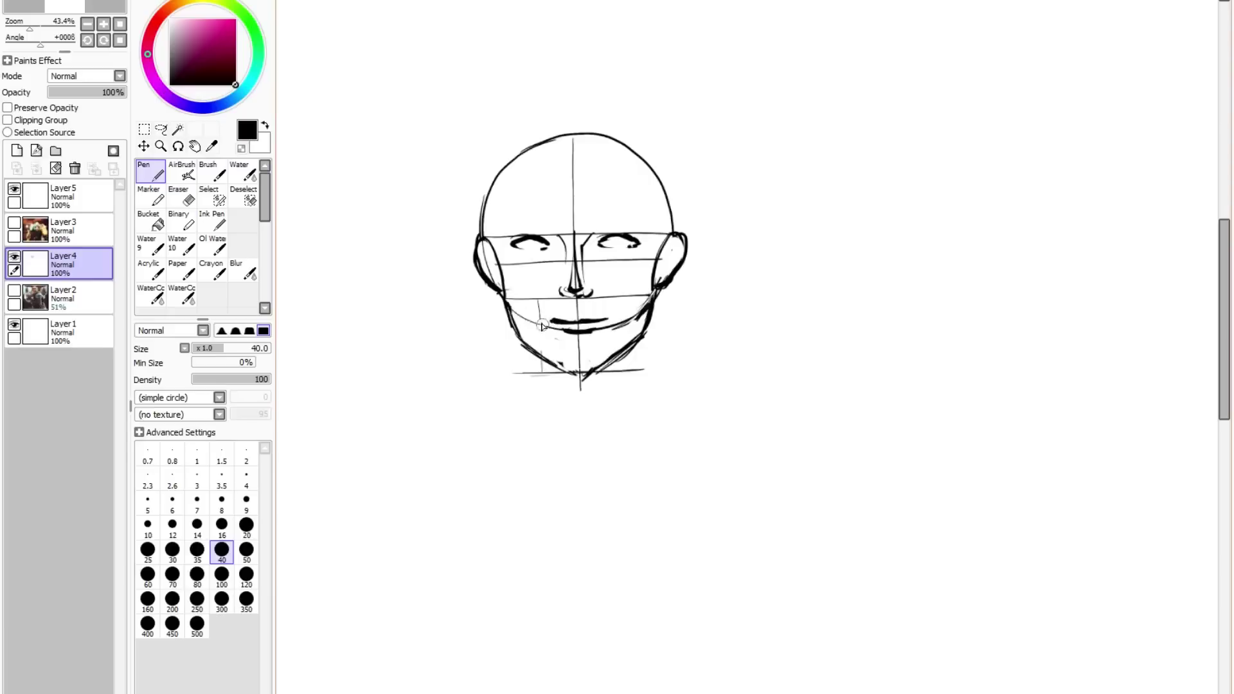
pyautogui.moveTo(506, 303)
pyautogui.mouseDown()
pyautogui.moveTo(520, 343)
pyautogui.moveTo(504, 298)
pyautogui.moveTo(511, 328)
pyautogui.moveTo(599, 376)
pyautogui.moveTo(584, 371)
pyautogui.moveTo(648, 326)
pyautogui.moveTo(601, 363)
pyautogui.moveTo(650, 298)
pyautogui.moveTo(641, 338)
pyautogui.moveTo(656, 294)
pyautogui.mouseUp()
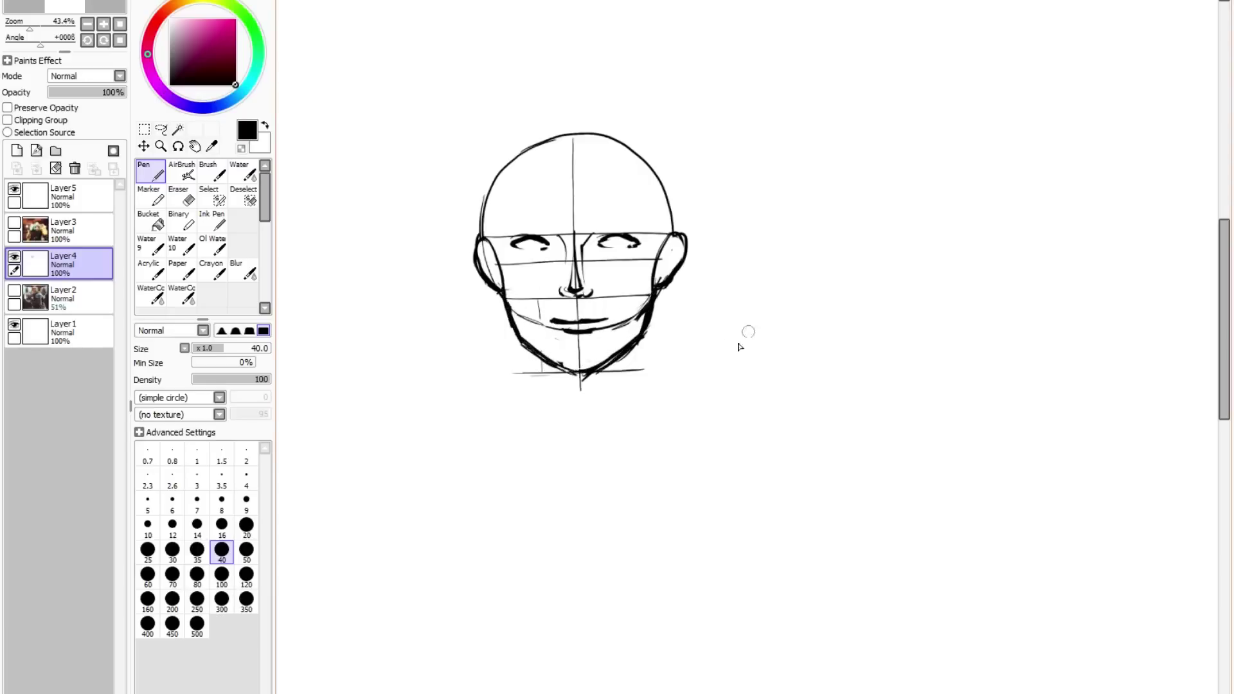
# Step: Strengthen the face's side contours from the jaw up over the skull, and darken the ears' edges
pyautogui.moveTo(499, 295); pyautogui.dragTo(518, 341)
pyautogui.moveTo(500, 292); pyautogui.dragTo(497, 164)
pyautogui.moveTo(664, 275)
pyautogui.mouseDown()
pyautogui.moveTo(649, 160)
pyautogui.moveTo(527, 151)
pyautogui.moveTo(562, 132)
pyautogui.moveTo(633, 136)
pyautogui.mouseUp()
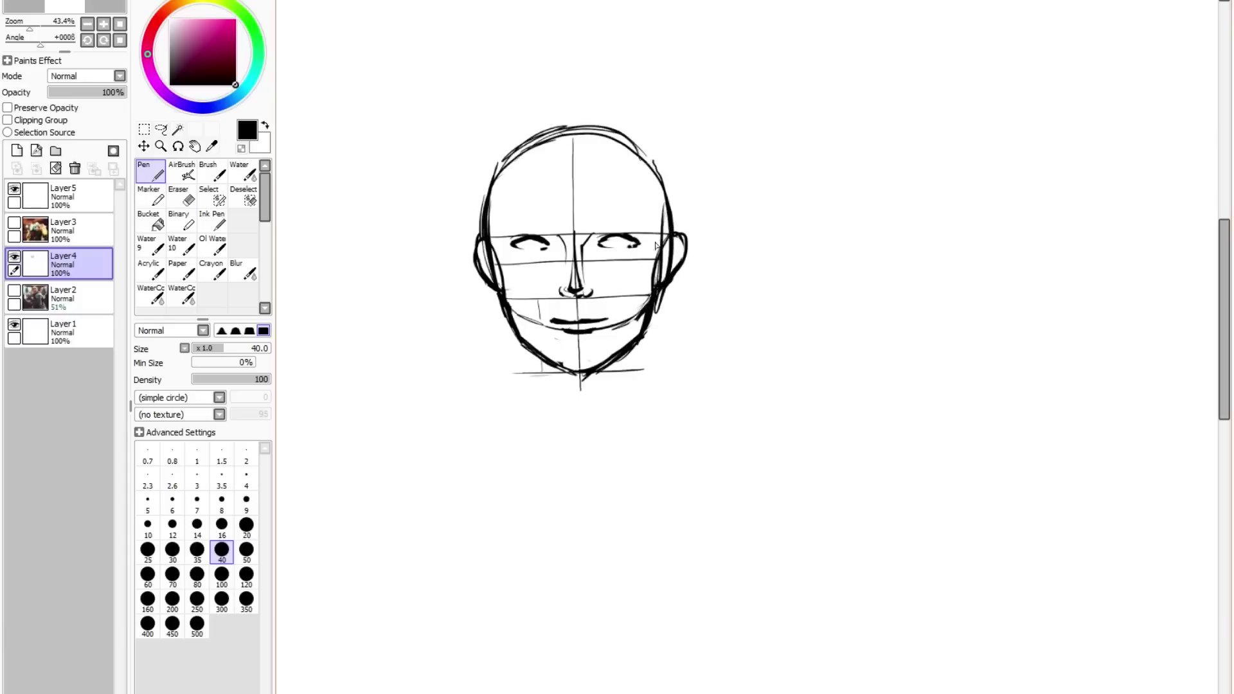
pyautogui.moveTo(480, 241); pyautogui.dragTo(491, 297)
pyautogui.moveTo(675, 243); pyautogui.dragTo(664, 298)
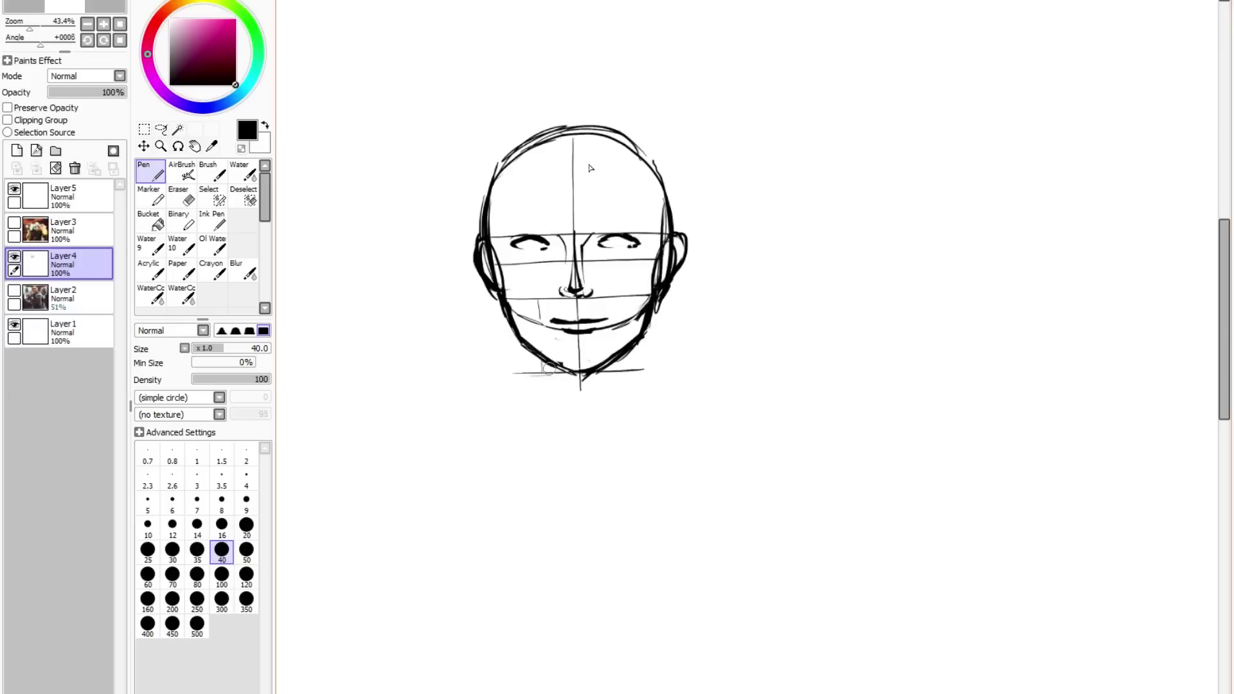
# Step: Draw the hairline across the upper forehead and its curves down both temples
pyautogui.moveTo(509, 169)
pyautogui.mouseDown()
pyautogui.moveTo(646, 169)
pyautogui.moveTo(511, 170)
pyautogui.mouseUp()
pyautogui.moveTo(511, 169); pyautogui.dragTo(648, 168)
pyautogui.moveTo(497, 173); pyautogui.dragTo(486, 207)
pyautogui.moveTo(641, 168); pyautogui.dragTo(671, 237)
# Step: Draw both sides of the neck from the jaw down, flaring outward at the base
pyautogui.moveTo(515, 327)
pyautogui.mouseDown()
pyautogui.moveTo(507, 426)
pyautogui.moveTo(497, 425)
pyautogui.mouseUp()
pyautogui.moveTo(636, 340); pyautogui.dragTo(646, 425)
pyautogui.moveTo(517, 336)
pyautogui.mouseDown()
pyautogui.moveTo(522, 401)
pyautogui.moveTo(502, 429)
pyautogui.moveTo(520, 363)
pyautogui.mouseUp()
pyautogui.moveTo(637, 340); pyautogui.dragTo(655, 434)
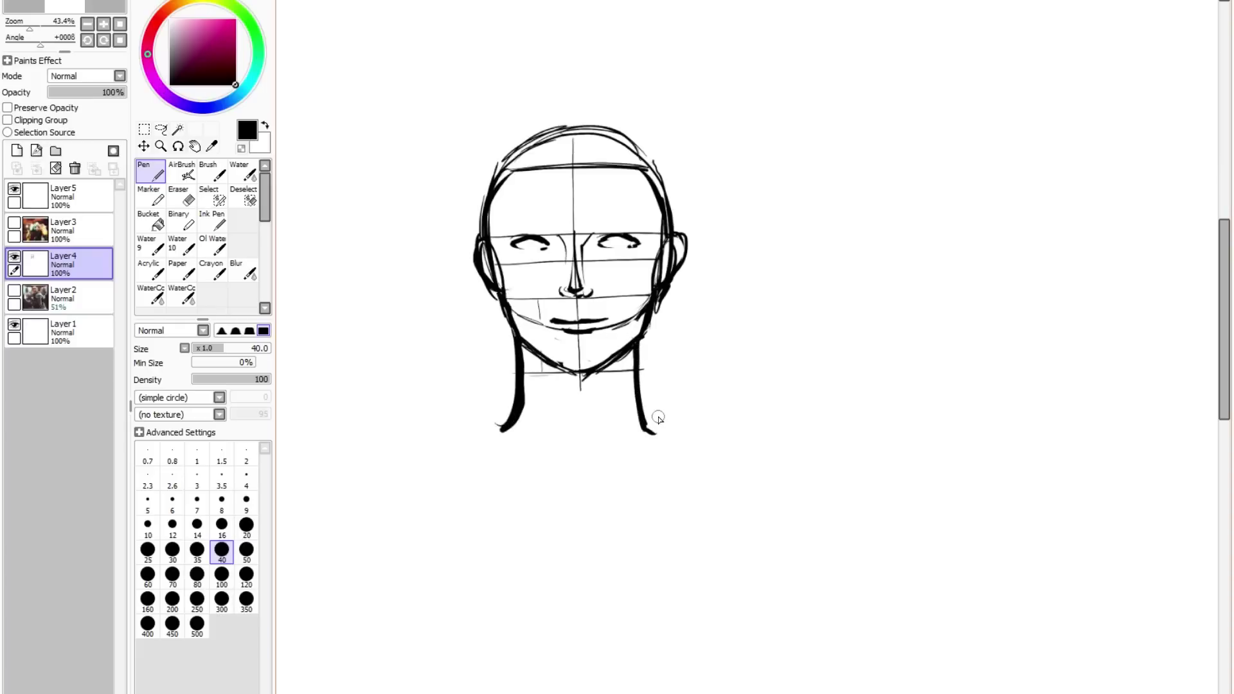
# Step: Add irises and lower lid details to both eyes and draw the eyebrows above them
pyautogui.moveTo(609, 239); pyautogui.dragTo(630, 240)
pyautogui.moveTo(525, 249); pyautogui.dragTo(527, 250)
pyautogui.moveTo(623, 242); pyautogui.dragTo(624, 243)
pyautogui.moveTo(508, 221); pyautogui.dragTo(644, 221)
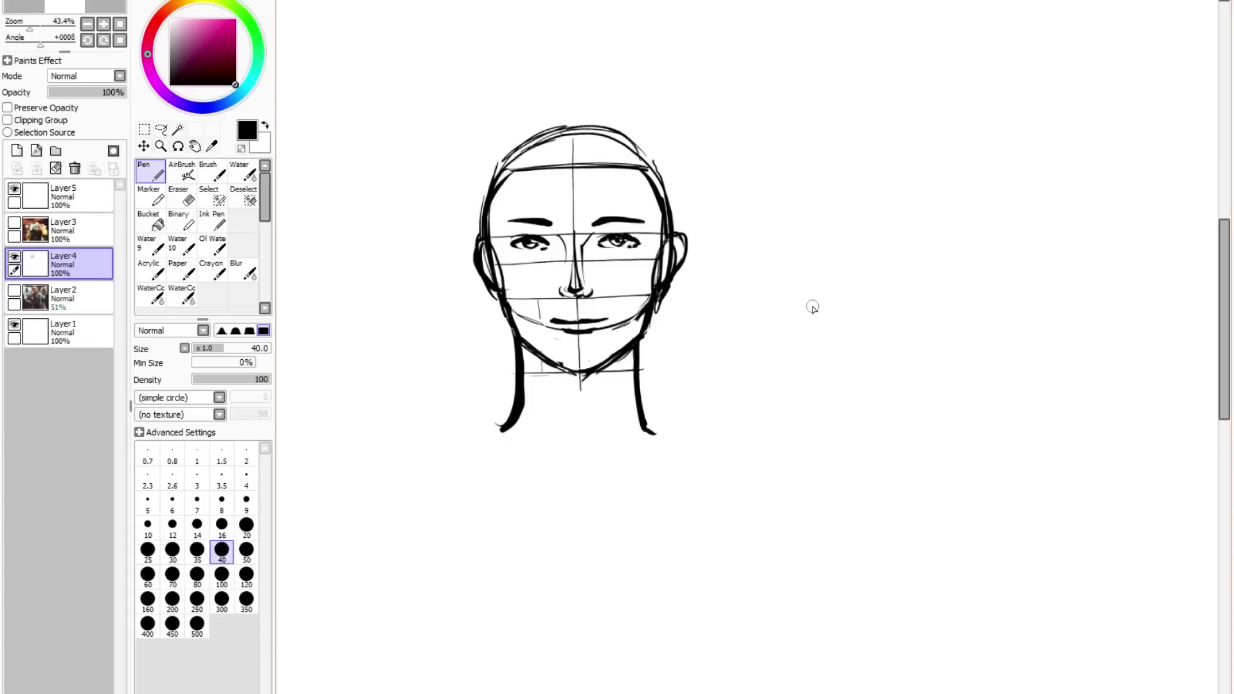
# Step: Draw a second head circle of similar size in the empty space beside the front-view head
pyautogui.hscroll(2, 527, 280)
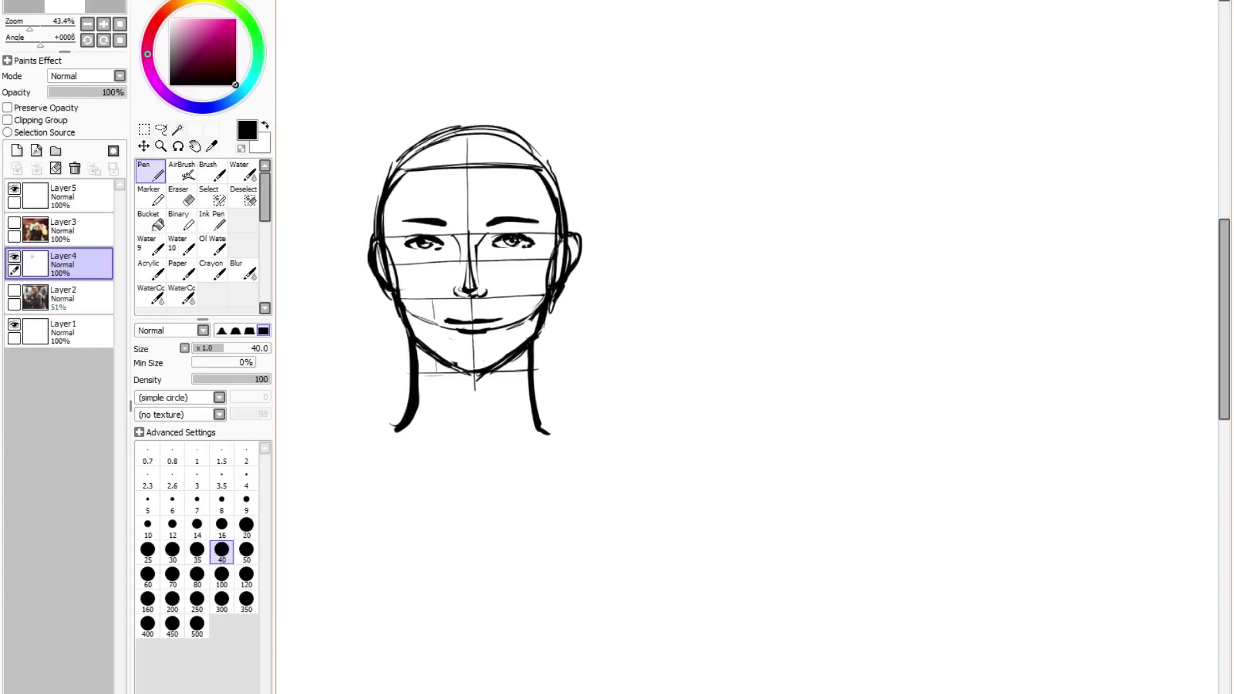
pyautogui.moveTo(809, 130)
pyautogui.mouseDown()
pyautogui.moveTo(741, 187)
pyautogui.moveTo(760, 301)
pyautogui.mouseUp()
pyautogui.moveTo(772, 146)
pyautogui.mouseDown()
pyautogui.moveTo(830, 124)
pyautogui.moveTo(897, 148)
pyautogui.moveTo(929, 191)
pyautogui.moveTo(932, 246)
pyautogui.moveTo(914, 285)
pyautogui.moveTo(879, 312)
pyautogui.moveTo(767, 304)
pyautogui.mouseUp()
pyautogui.moveTo(770, 303); pyautogui.dragTo(913, 288)
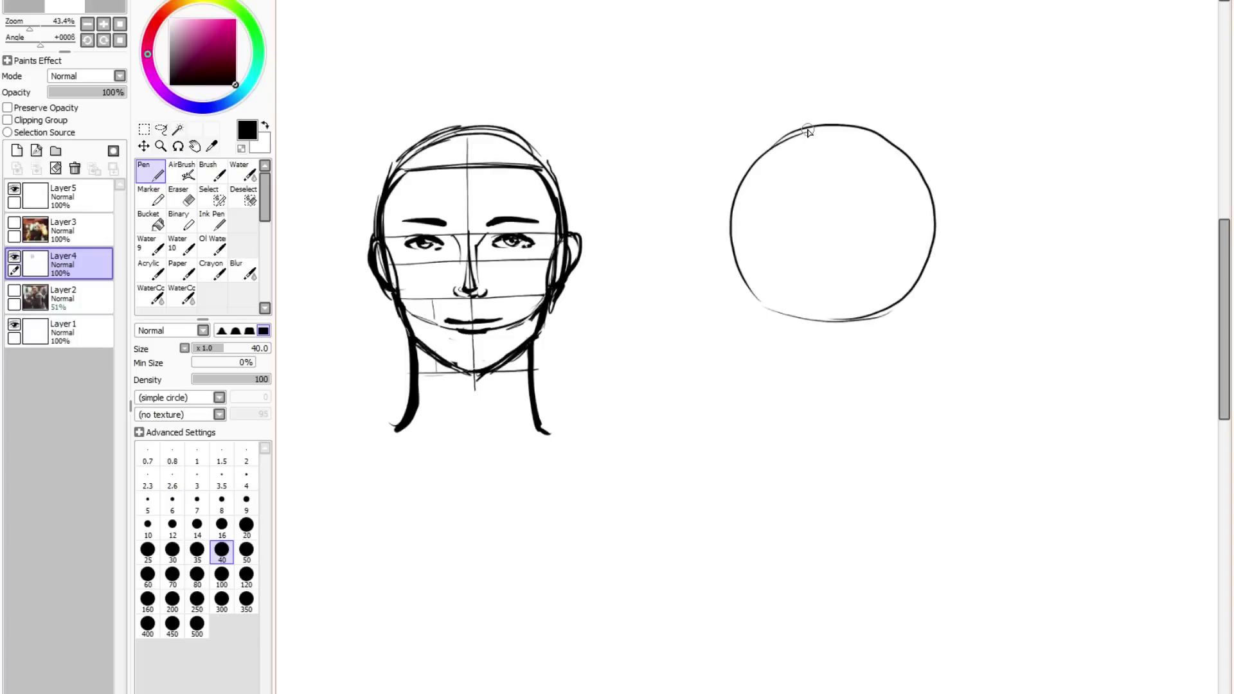
pyautogui.moveTo(745, 278); pyautogui.dragTo(771, 303)
# Step: Draw a curved vertical centre line off-centre through the second circle and a slightly curved horizontal line across its middle
pyautogui.moveTo(798, 79)
pyautogui.mouseDown()
pyautogui.moveTo(773, 143)
pyautogui.moveTo(768, 235)
pyautogui.moveTo(784, 381)
pyautogui.mouseUp()
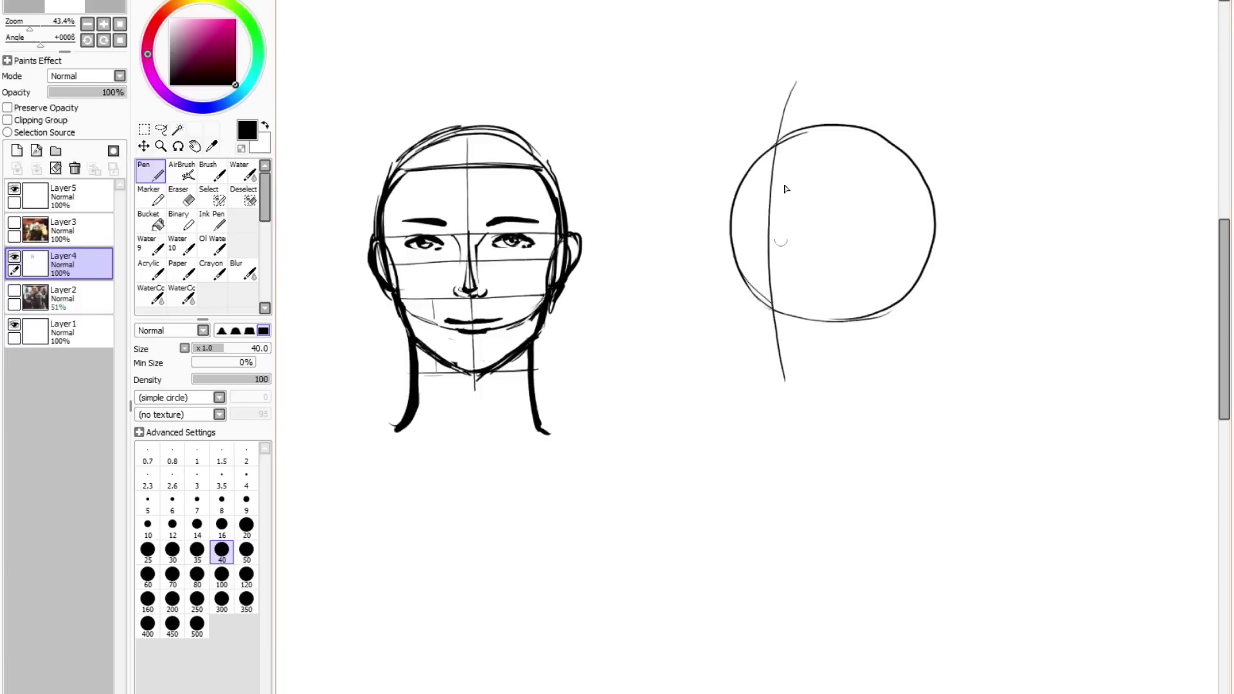
pyautogui.moveTo(796, 82); pyautogui.dragTo(775, 328)
pyautogui.hotkey('ctrl', 'z')
pyautogui.moveTo(729, 220)
pyautogui.mouseDown()
pyautogui.moveTo(935, 225)
pyautogui.moveTo(734, 227)
pyautogui.mouseUp()
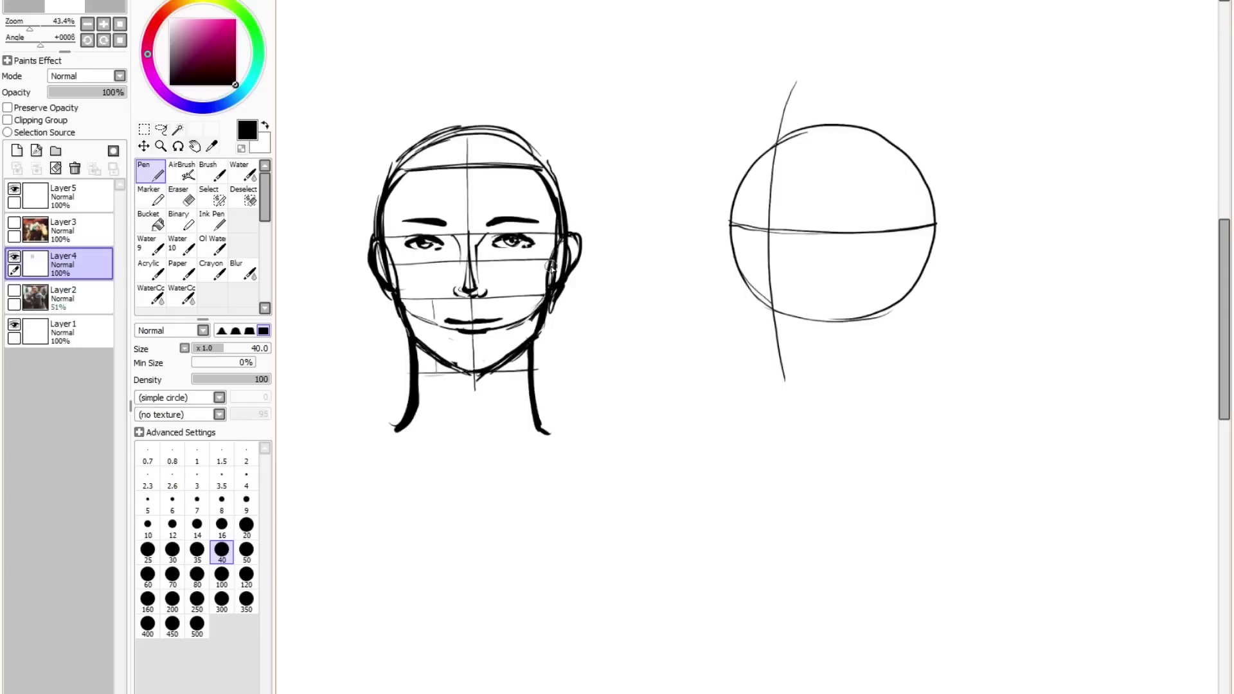
# Step: Add dashed vertical and horizontal guide lines through the second circle
pyautogui.moveTo(832, 188); pyautogui.dragTo(832, 227)
pyautogui.moveTo(831, 245); pyautogui.dragTo(831, 272)
pyautogui.moveTo(831, 302); pyautogui.dragTo(830, 311)
pyautogui.moveTo(870, 242); pyautogui.dragTo(928, 242)
# Step: Try an ear oval and a curved side line within the second circle, and undo both
pyautogui.moveTo(775, 246)
pyautogui.mouseDown()
pyautogui.moveTo(851, 245)
pyautogui.moveTo(872, 224)
pyautogui.moveTo(894, 274)
pyautogui.moveTo(899, 211)
pyautogui.moveTo(897, 275)
pyautogui.moveTo(908, 250)
pyautogui.moveTo(896, 276)
pyautogui.mouseUp()
pyautogui.moveTo(885, 144)
pyautogui.mouseDown()
pyautogui.moveTo(894, 228)
pyautogui.moveTo(874, 313)
pyautogui.mouseUp()
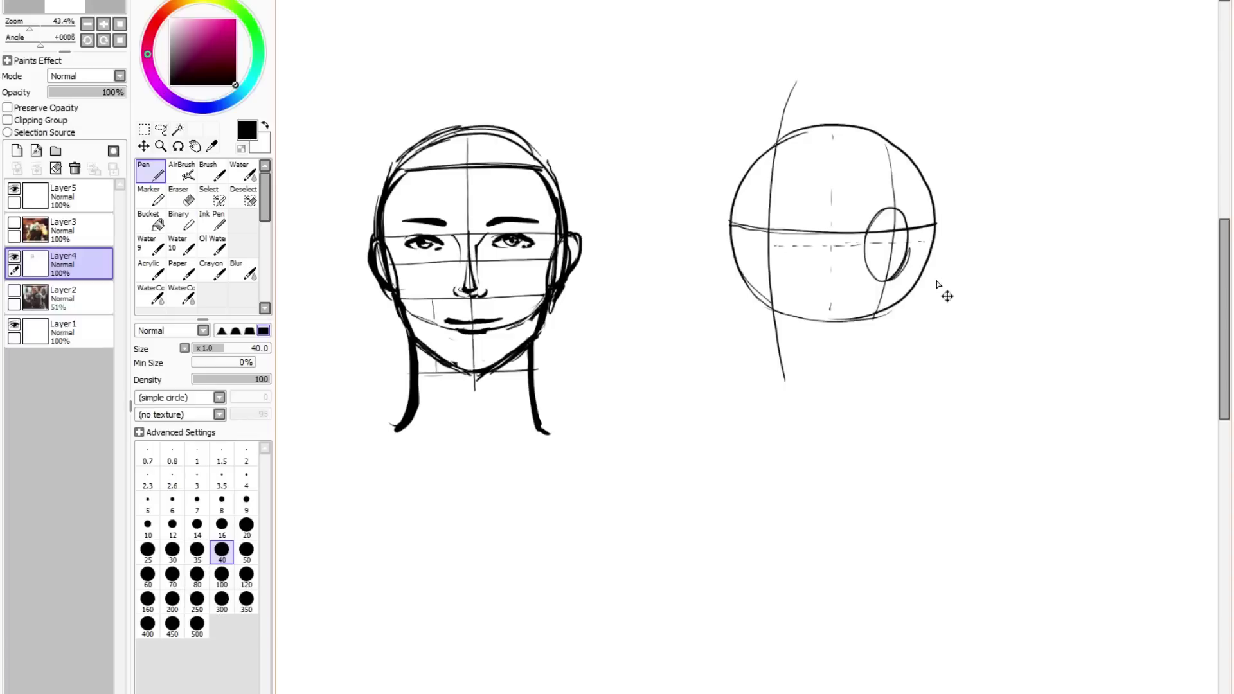
pyautogui.hotkey('ctrl', 'z')
pyautogui.hotkey('ctrl', 'z')
# Step: Add a curve along the second circle's base, then cut and paste the construction onto its own layer
pyautogui.moveTo(780, 314); pyautogui.dragTo(876, 318)
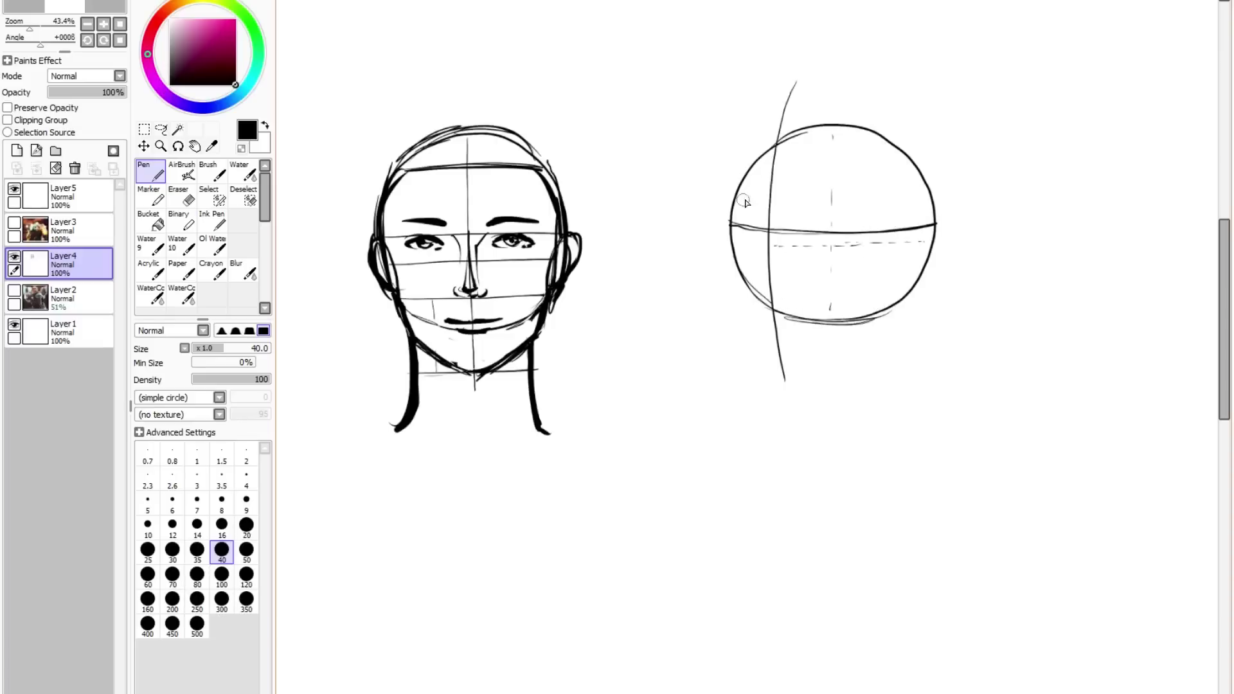
pyautogui.click(144, 130)
pyautogui.moveTo(690, 45); pyautogui.dragTo(969, 443)
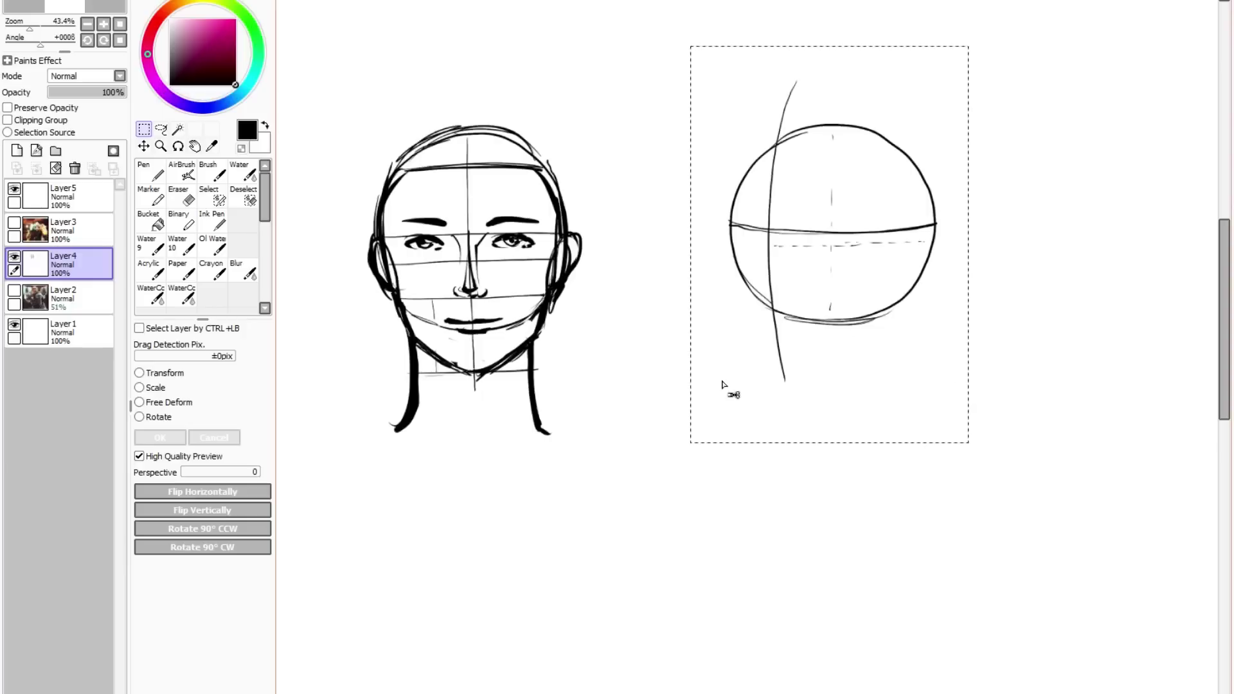
pyautogui.hotkey('ctrl', 'x')
pyautogui.hotkey('ctrl', 'v')
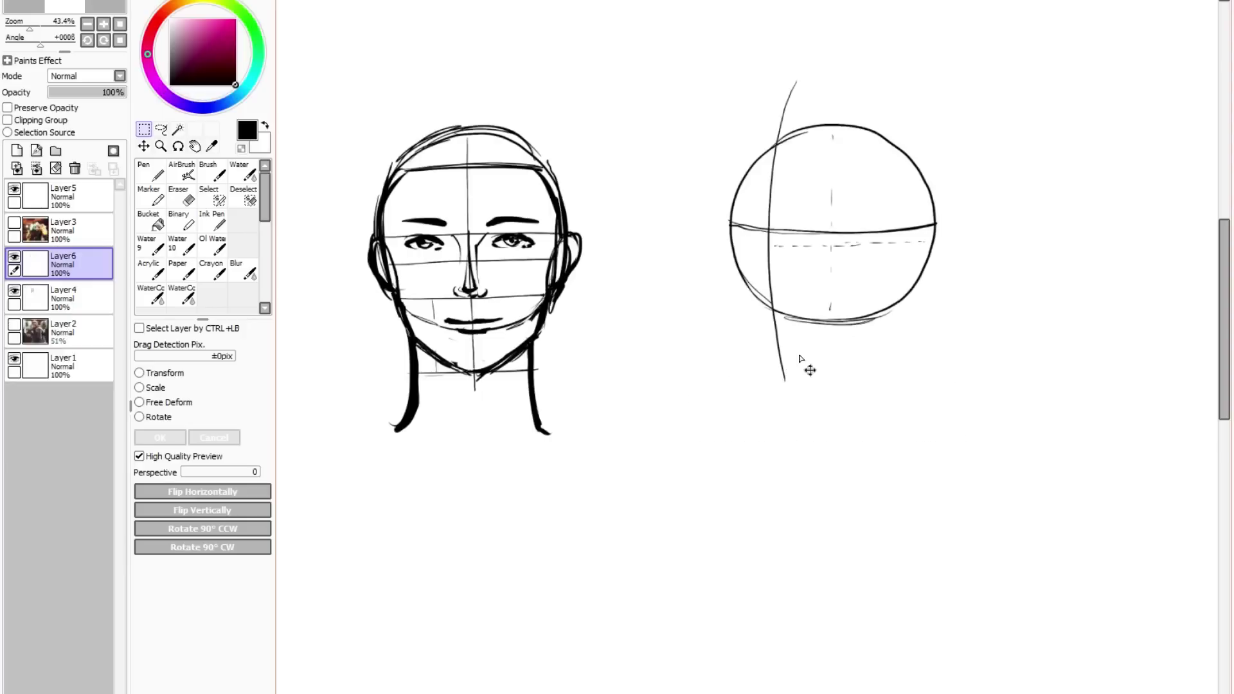
# Step: Transform the pasted circle construction to make it slightly narrower
pyautogui.hotkey('ctrl', 't')
pyautogui.moveTo(744, 386); pyautogui.dragTo(730, 383)
pyautogui.press('Return')
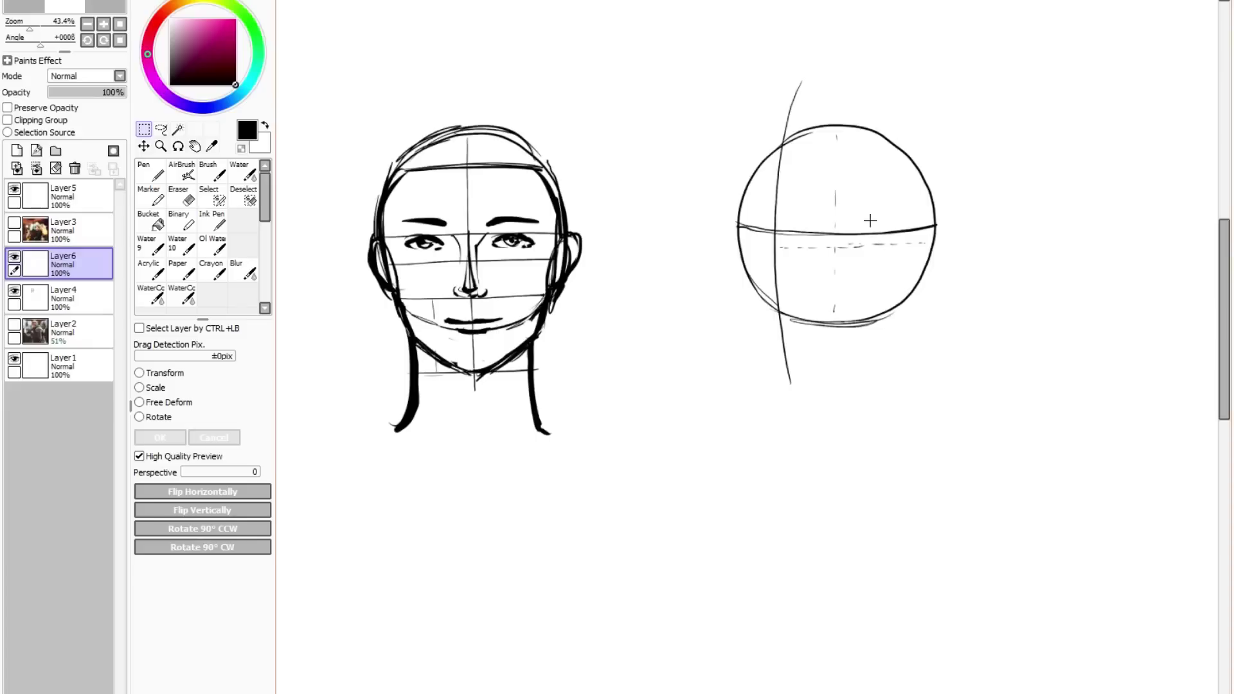
# Step: Sketch overlapping ovals for the near ear and a light curve near the circle's opposite edge
pyautogui.click(151, 172)
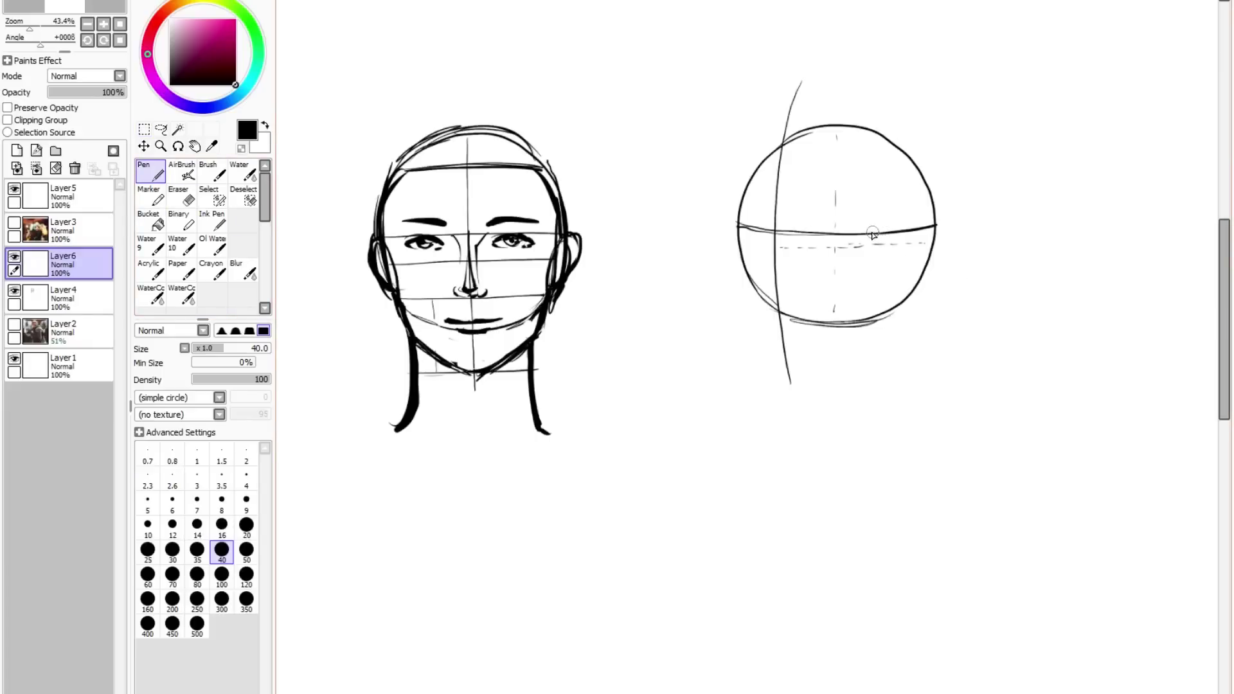
pyautogui.moveTo(869, 227)
pyautogui.mouseDown()
pyautogui.moveTo(852, 265)
pyautogui.moveTo(891, 227)
pyautogui.moveTo(854, 283)
pyautogui.moveTo(901, 251)
pyautogui.moveTo(867, 288)
pyautogui.moveTo(875, 295)
pyautogui.moveTo(903, 230)
pyautogui.moveTo(868, 223)
pyautogui.moveTo(900, 279)
pyautogui.moveTo(891, 251)
pyautogui.moveTo(904, 225)
pyautogui.moveTo(868, 265)
pyautogui.moveTo(909, 229)
pyautogui.moveTo(867, 281)
pyautogui.moveTo(910, 241)
pyautogui.mouseUp()
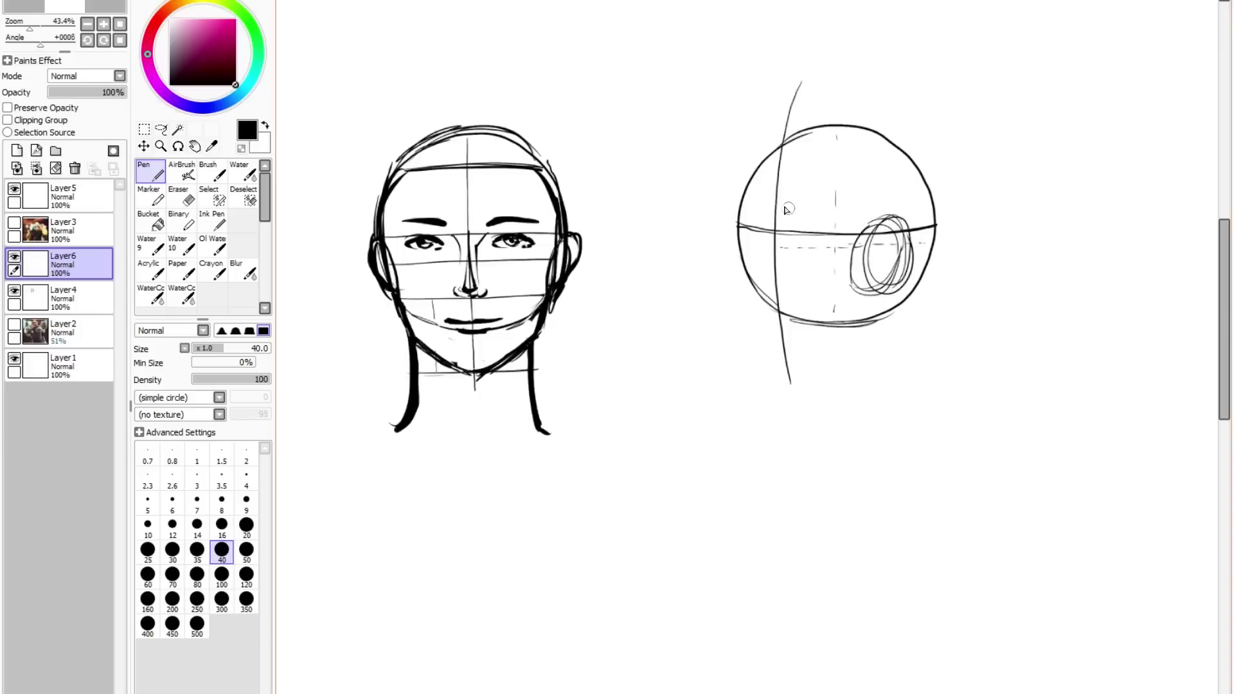
pyautogui.moveTo(765, 201); pyautogui.dragTo(769, 270)
# Step: Draw horizontal guide lines across the second head below the eye line, at nose level and at mouth level
pyautogui.moveTo(886, 290); pyautogui.dragTo(830, 290)
pyautogui.moveTo(756, 287); pyautogui.dragTo(896, 291)
pyautogui.moveTo(764, 313)
pyautogui.mouseDown()
pyautogui.moveTo(865, 320)
pyautogui.moveTo(851, 320)
pyautogui.mouseUp()
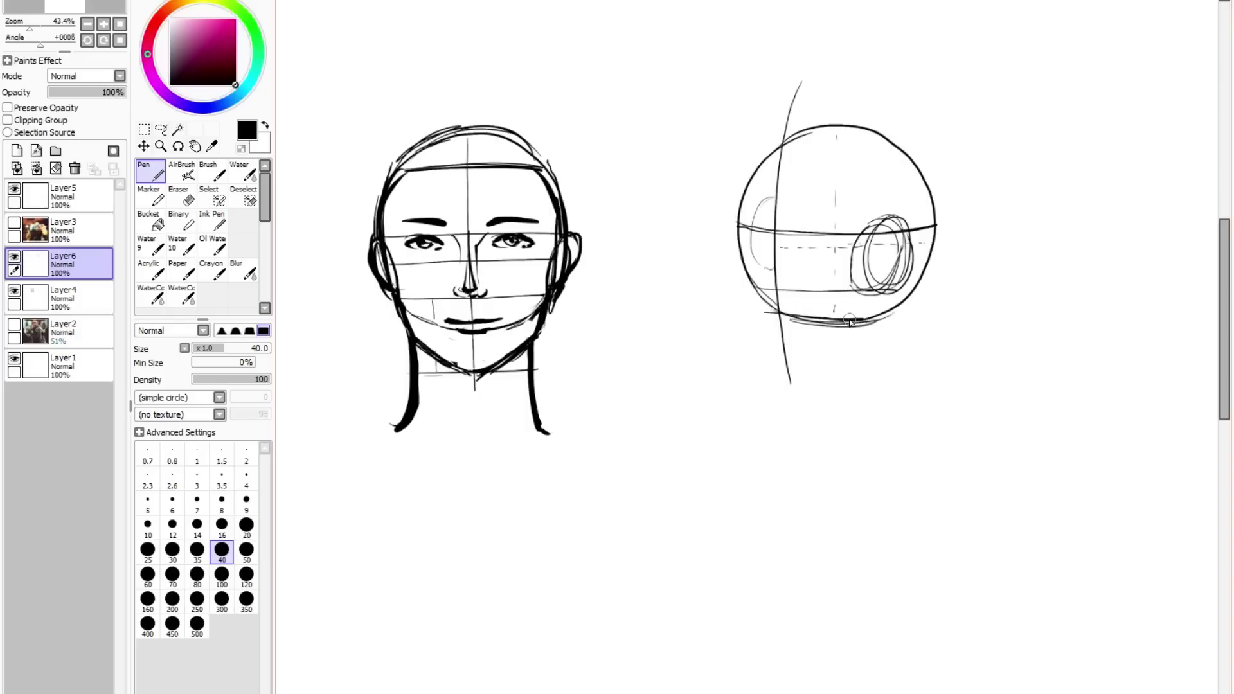
pyautogui.moveTo(909, 255)
pyautogui.mouseDown()
pyautogui.moveTo(743, 256)
pyautogui.moveTo(769, 258)
pyautogui.mouseUp()
# Step: Outline the near ear with its inner fold and draw both eyes just below the horizontal line
pyautogui.moveTo(903, 238)
pyautogui.mouseDown()
pyautogui.moveTo(873, 290)
pyautogui.moveTo(893, 280)
pyautogui.mouseUp()
pyautogui.moveTo(878, 239)
pyautogui.mouseDown()
pyautogui.moveTo(904, 228)
pyautogui.moveTo(878, 265)
pyautogui.mouseUp()
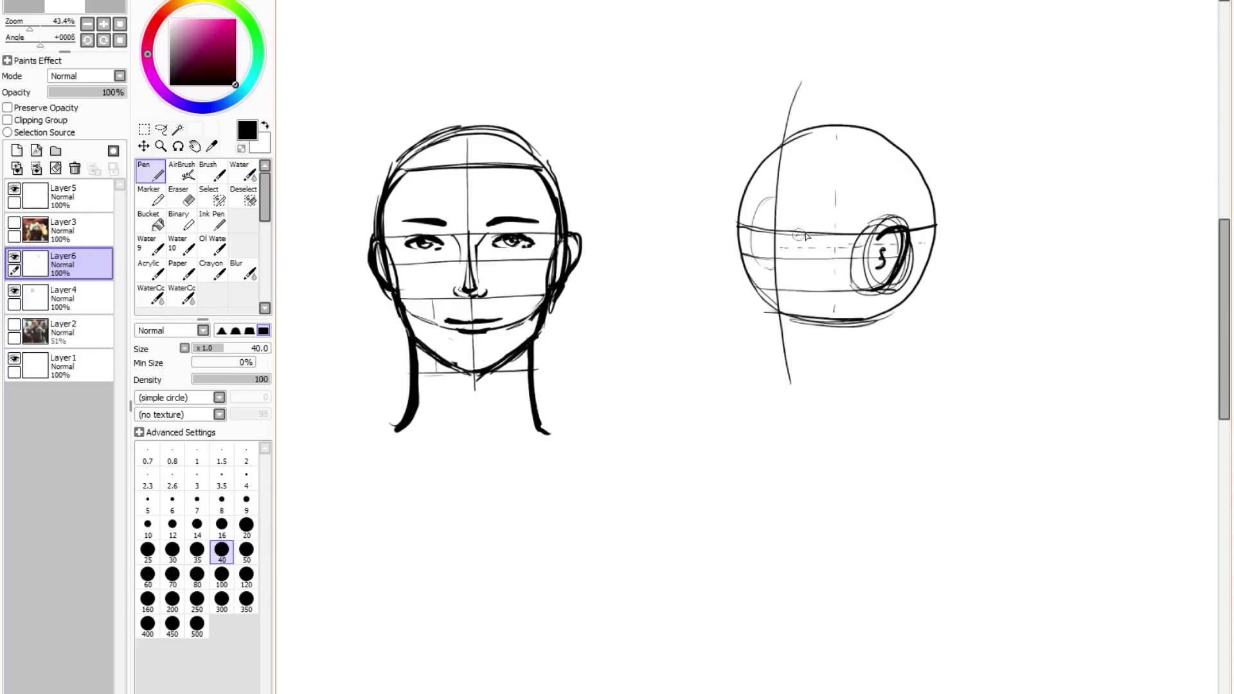
pyautogui.moveTo(795, 236); pyautogui.dragTo(830, 243)
pyautogui.moveTo(904, 250); pyautogui.dragTo(890, 270)
pyautogui.moveTo(753, 234)
pyautogui.mouseDown()
pyautogui.moveTo(815, 248)
pyautogui.moveTo(796, 247)
pyautogui.mouseUp()
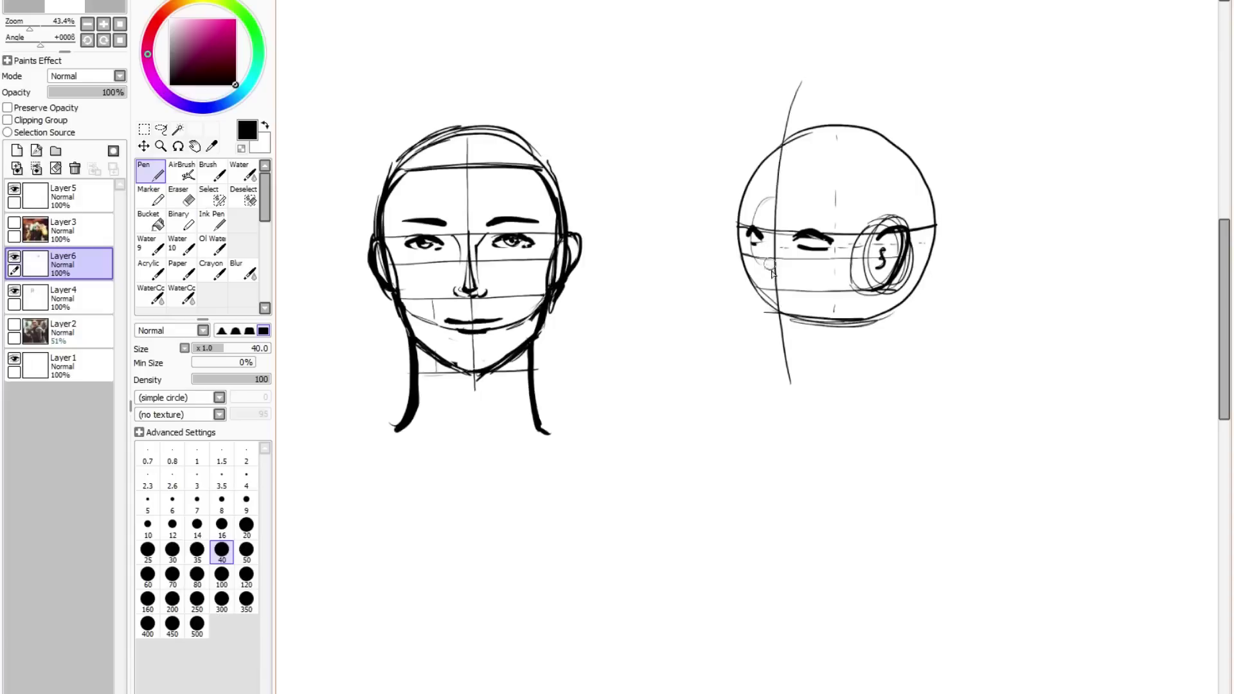
# Step: Draw the nose and mouth along the curved centre line and mark the chin point with a dot
pyautogui.moveTo(763, 282)
pyautogui.mouseDown()
pyautogui.moveTo(773, 239)
pyautogui.moveTo(763, 274)
pyautogui.moveTo(774, 289)
pyautogui.mouseUp()
pyautogui.moveTo(775, 283); pyautogui.dragTo(781, 286)
pyautogui.moveTo(771, 309); pyautogui.dragTo(853, 319)
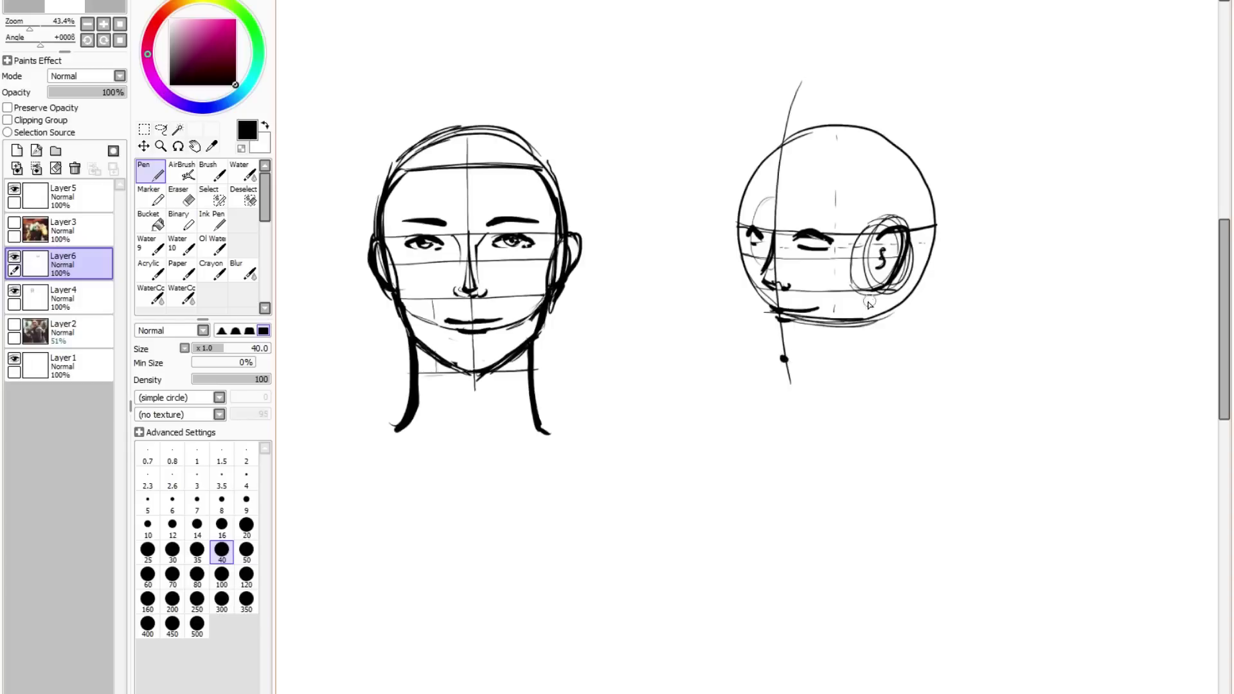
# Step: Draw the three-quarter face contour from forehead to chin and the jaw line up to the ear
pyautogui.moveTo(748, 283)
pyautogui.mouseDown()
pyautogui.moveTo(741, 259)
pyautogui.moveTo(777, 346)
pyautogui.moveTo(745, 270)
pyautogui.mouseUp()
pyautogui.moveTo(785, 357); pyautogui.dragTo(885, 290)
pyautogui.moveTo(760, 157)
pyautogui.mouseDown()
pyautogui.moveTo(744, 273)
pyautogui.moveTo(769, 342)
pyautogui.moveTo(814, 355)
pyautogui.moveTo(803, 352)
pyautogui.moveTo(860, 324)
pyautogui.moveTo(883, 289)
pyautogui.moveTo(873, 317)
pyautogui.mouseUp()
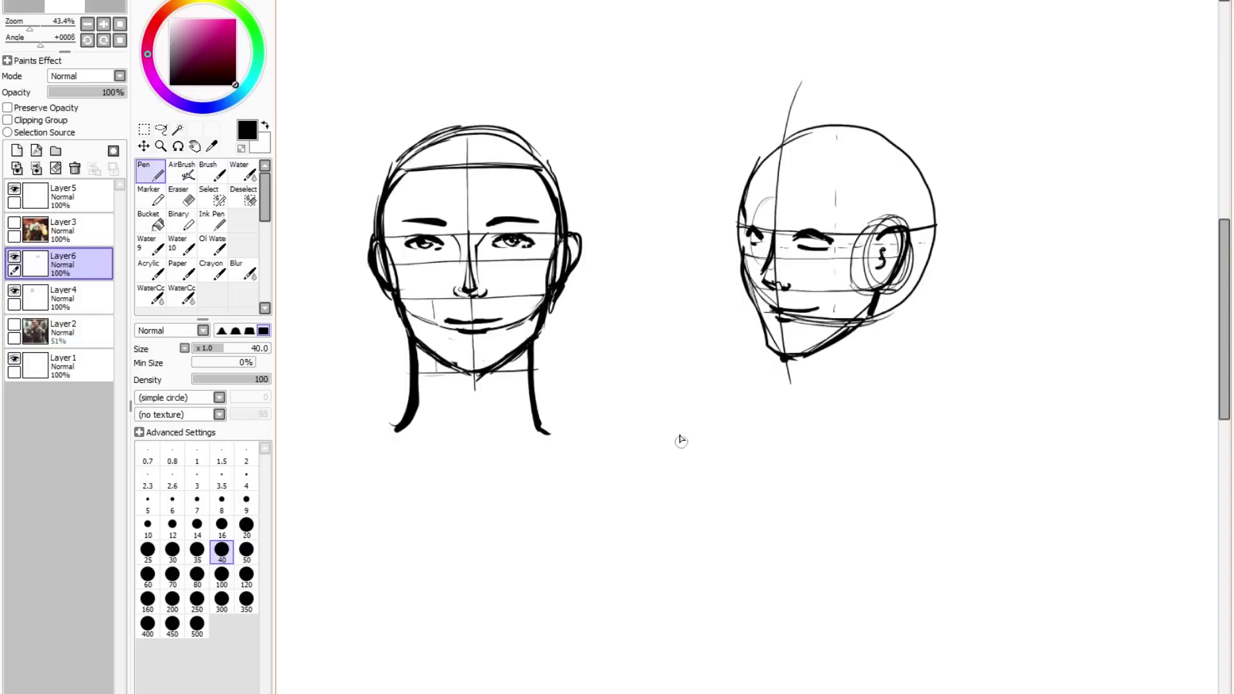
# Step: Try separate contour strokes of the brow, cheek and jaw below the second head, and undo them
pyautogui.moveTo(676, 416)
pyautogui.mouseDown()
pyautogui.moveTo(686, 476)
pyautogui.moveTo(744, 508)
pyautogui.mouseUp()
pyautogui.moveTo(810, 444)
pyautogui.mouseDown()
pyautogui.moveTo(807, 469)
pyautogui.moveTo(763, 494)
pyautogui.mouseUp()
pyautogui.moveTo(690, 313); pyautogui.dragTo(675, 426)
pyautogui.hotkey('ctrl', 't')
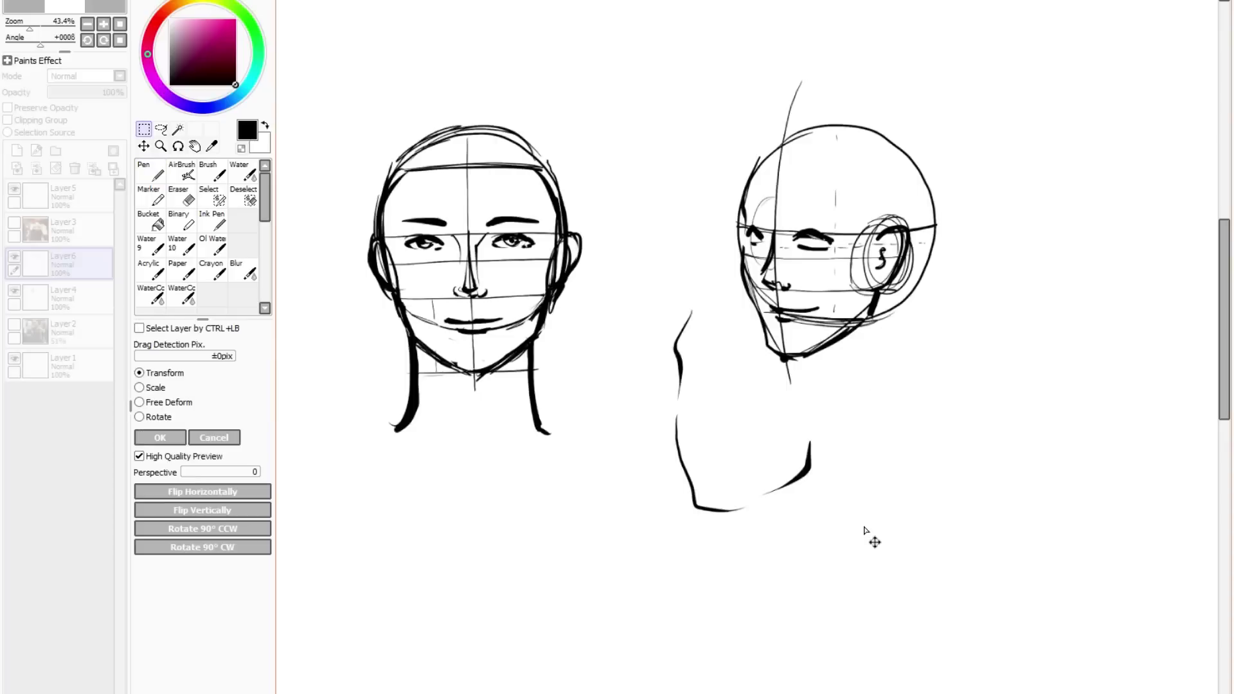
pyautogui.press('Return')
pyautogui.hotkey('ctrl', 'z')
pyautogui.hotkey('ctrl', 'z')
pyautogui.hotkey('ctrl', 'z')
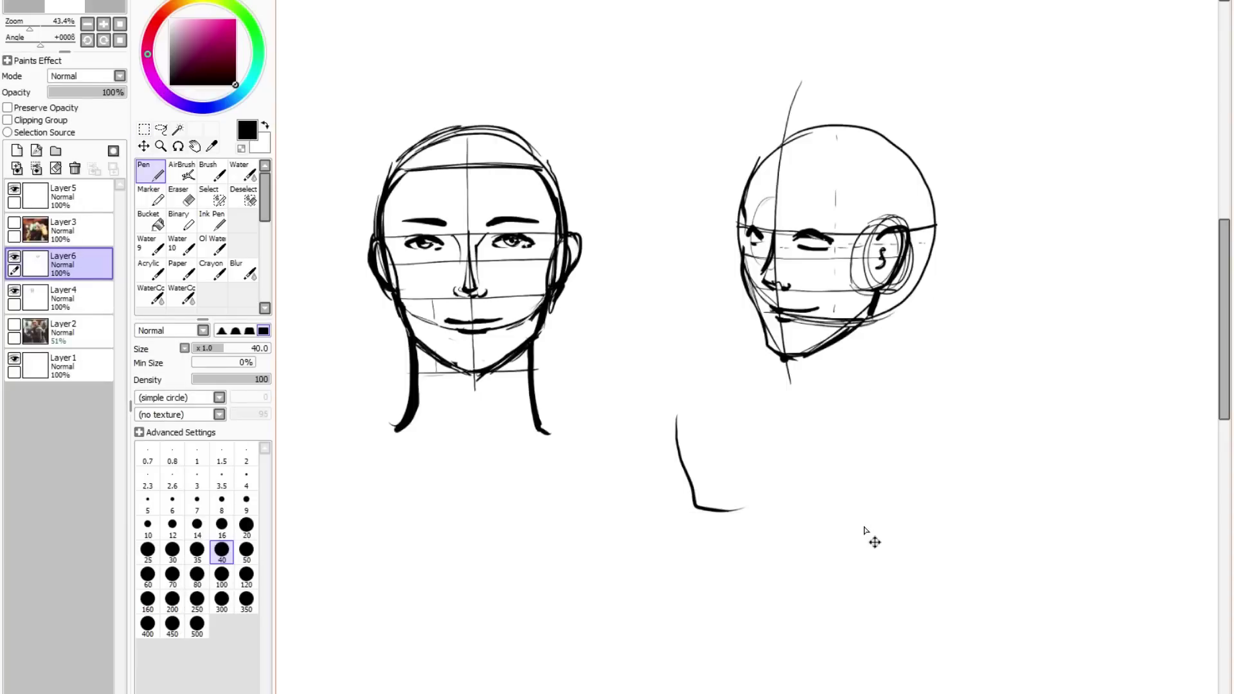
# Step: Redraw the forehead contour above the far eye and thin it with the transparent pen
pyautogui.moveTo(754, 149)
pyautogui.mouseDown()
pyautogui.moveTo(738, 207)
pyautogui.moveTo(746, 225)
pyautogui.moveTo(752, 160)
pyautogui.mouseUp()
pyautogui.press('e')
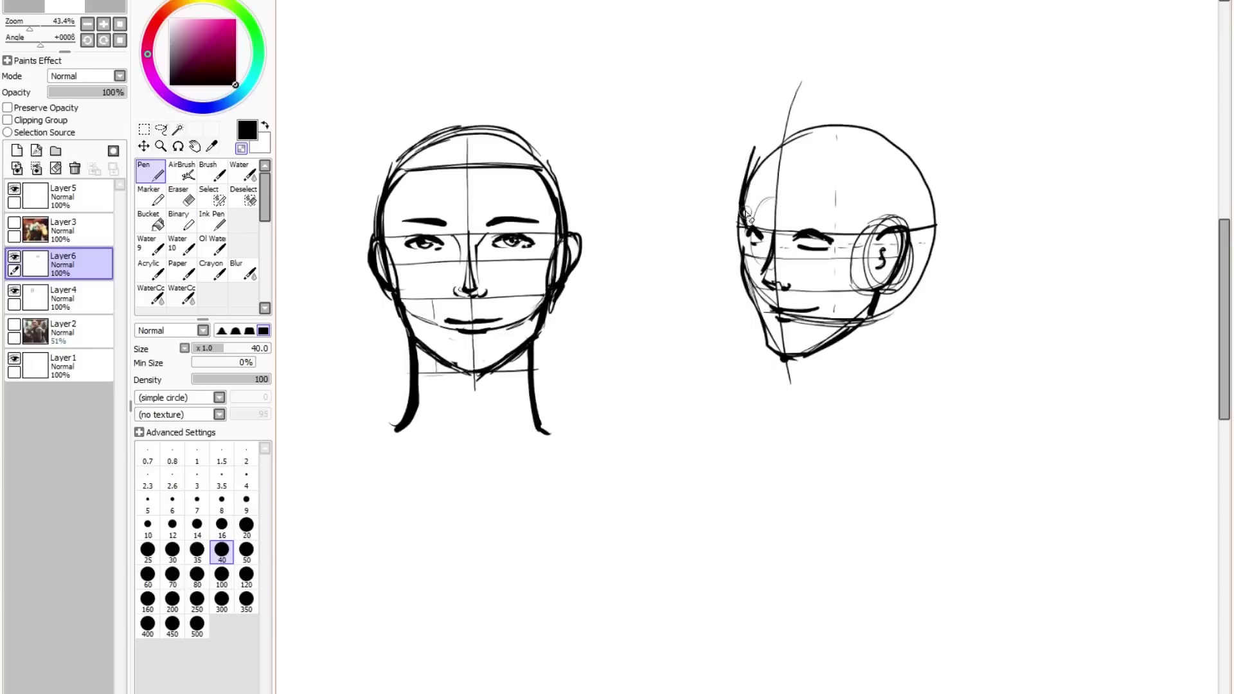
pyautogui.press('-')
pyautogui.moveTo(748, 197)
pyautogui.mouseDown()
pyautogui.moveTo(754, 147)
pyautogui.moveTo(738, 202)
pyautogui.mouseUp()
pyautogui.press('-')
pyautogui.press('-')
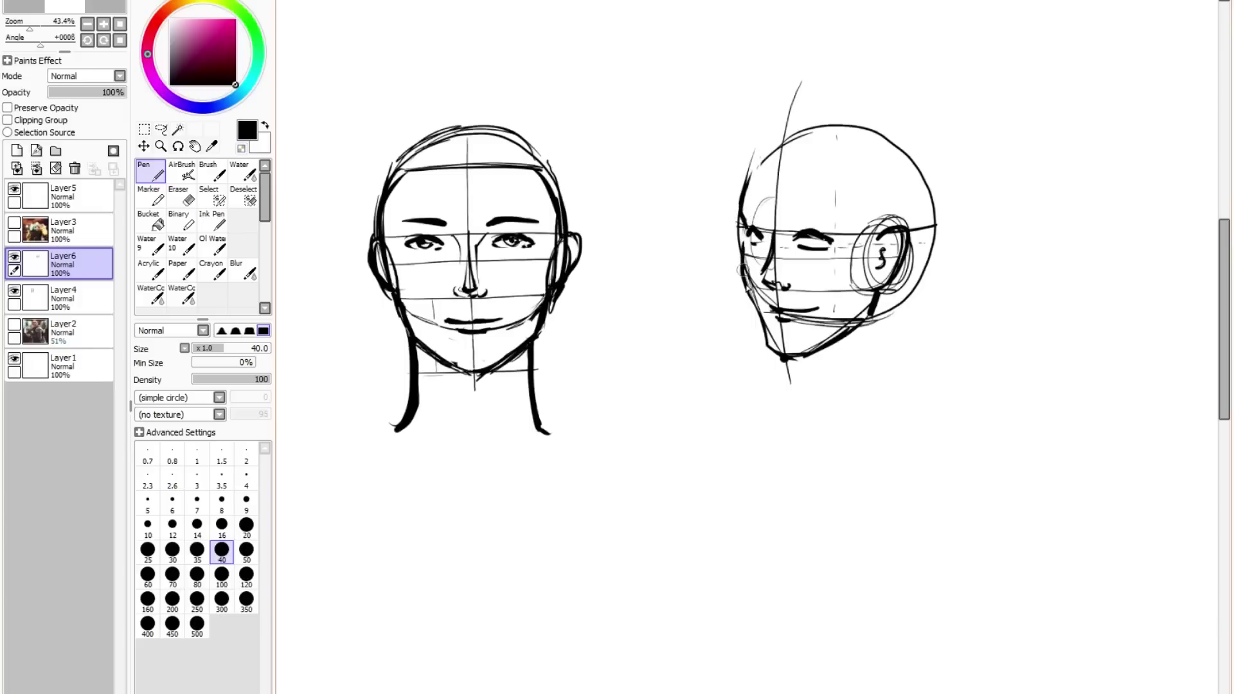
# Step: Strengthen the second head's cheek and jaw contour and add darker detail to the ear and far eye
pyautogui.moveTo(748, 286)
pyautogui.mouseDown()
pyautogui.moveTo(786, 356)
pyautogui.moveTo(817, 353)
pyautogui.mouseUp()
pyautogui.moveTo(876, 298); pyautogui.dragTo(868, 327)
pyautogui.moveTo(879, 247)
pyautogui.mouseDown()
pyautogui.moveTo(889, 234)
pyautogui.moveTo(903, 261)
pyautogui.moveTo(886, 255)
pyautogui.moveTo(880, 282)
pyautogui.moveTo(897, 256)
pyautogui.moveTo(892, 238)
pyautogui.mouseUp()
pyautogui.press('-')
pyautogui.press('c')
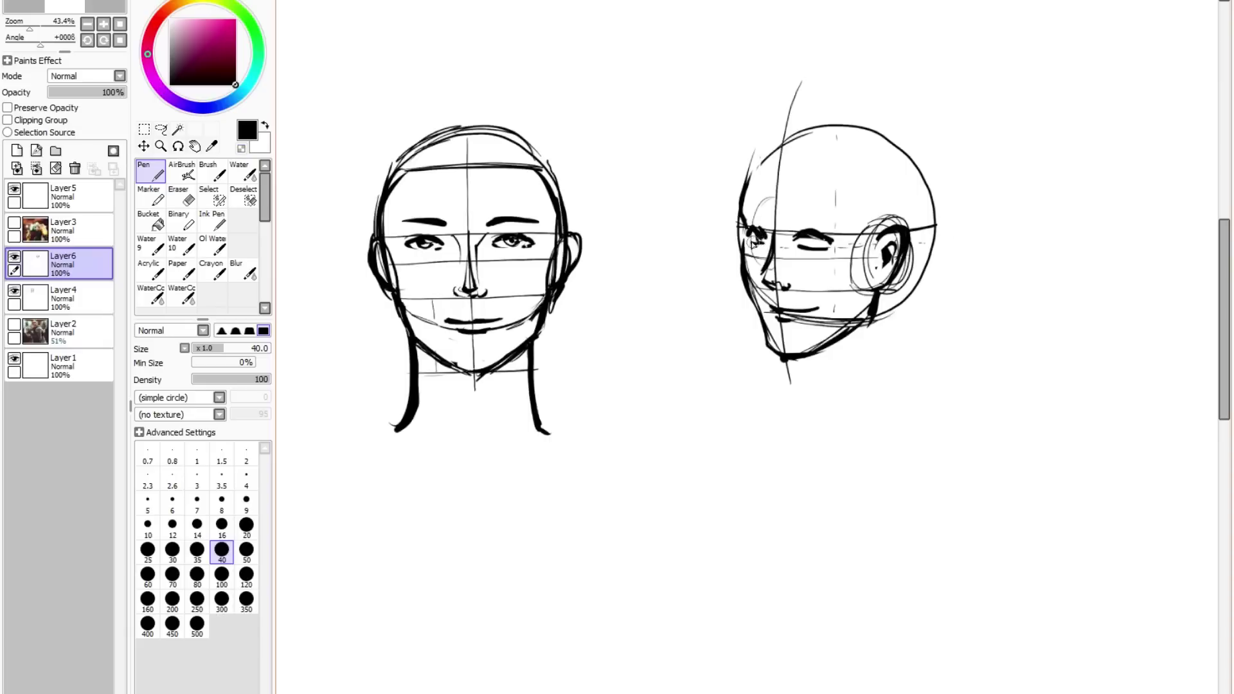
# Step: Draw the second head's eyebrows and refine its eyes, nose and mouth
pyautogui.moveTo(811, 247)
pyautogui.mouseDown()
pyautogui.moveTo(763, 220)
pyautogui.moveTo(827, 223)
pyautogui.moveTo(795, 221)
pyautogui.mouseUp()
pyautogui.moveTo(761, 275)
pyautogui.mouseDown()
pyautogui.moveTo(791, 292)
pyautogui.moveTo(793, 279)
pyautogui.moveTo(772, 303)
pyautogui.moveTo(798, 301)
pyautogui.moveTo(771, 308)
pyautogui.moveTo(800, 320)
pyautogui.mouseUp()
pyautogui.hotkey('ctrl', 'z')
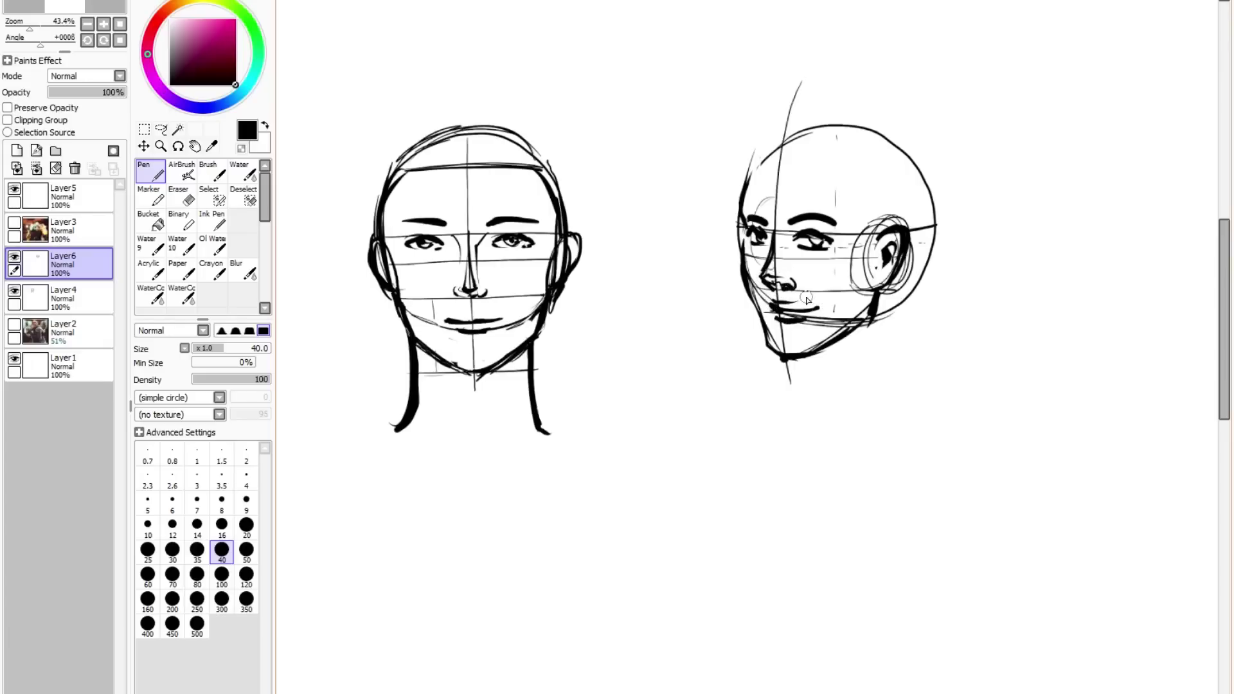
# Step: Draw the second head's hairline across the forehead and down the temple towards the ear
pyautogui.moveTo(753, 155); pyautogui.dragTo(836, 161)
pyautogui.moveTo(780, 153)
pyautogui.mouseDown()
pyautogui.moveTo(862, 176)
pyautogui.moveTo(876, 218)
pyautogui.mouseUp()
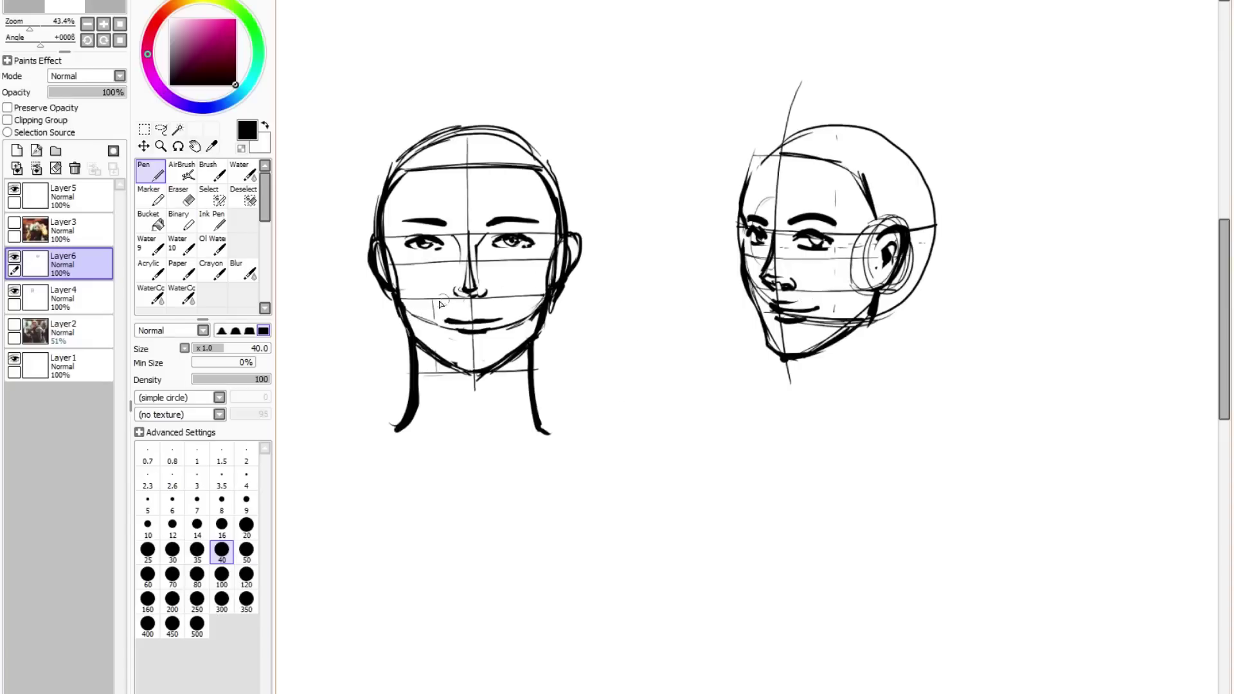
pyautogui.moveTo(396, 291); pyautogui.dragTo(551, 286)
pyautogui.hotkey('ctrl', 'z')
# Step: Draw the front and back lines of the neck below the second head's chin and ear
pyautogui.moveTo(795, 357); pyautogui.dragTo(796, 405)
pyautogui.moveTo(895, 315); pyautogui.dragTo(925, 410)
pyautogui.moveTo(888, 291); pyautogui.dragTo(896, 318)
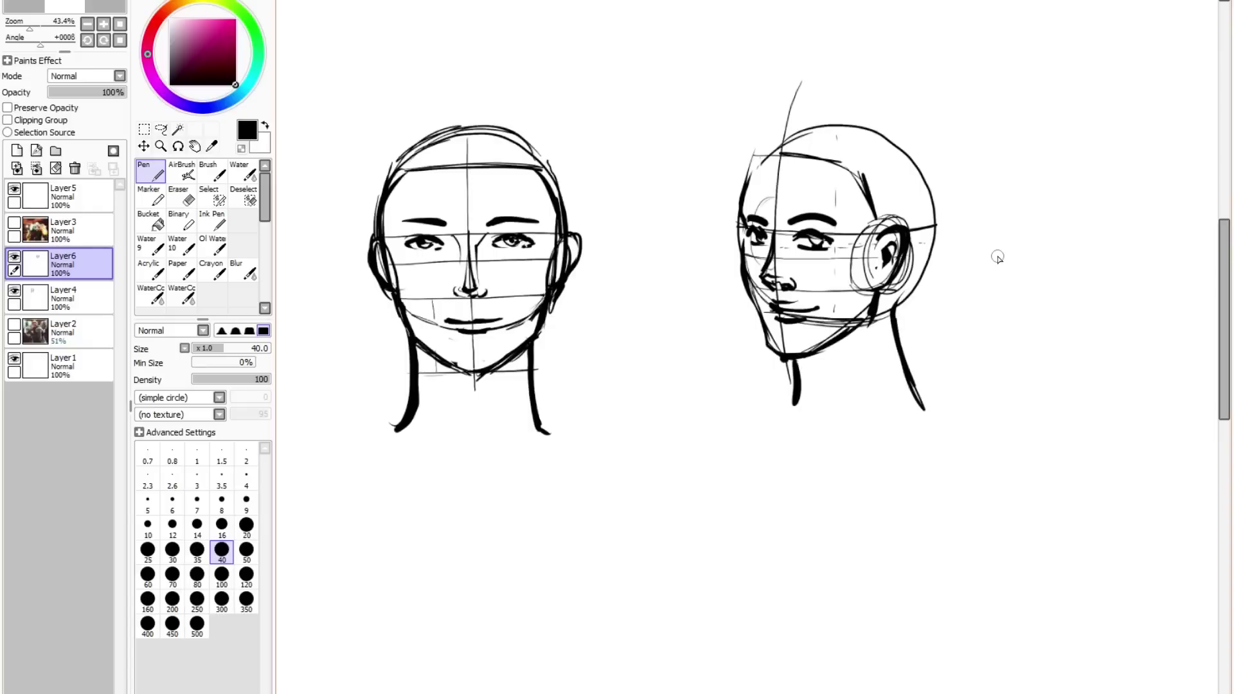
# Step: Try marking rounded plane outlines on the second head's brows, cheek and chin, and undo them
pyautogui.moveTo(788, 272)
pyautogui.mouseDown()
pyautogui.moveTo(808, 247)
pyautogui.moveTo(788, 280)
pyautogui.moveTo(762, 269)
pyautogui.mouseUp()
pyautogui.moveTo(797, 331)
pyautogui.mouseDown()
pyautogui.moveTo(801, 357)
pyautogui.moveTo(766, 345)
pyautogui.mouseUp()
pyautogui.moveTo(796, 188)
pyautogui.mouseDown()
pyautogui.moveTo(850, 220)
pyautogui.moveTo(798, 191)
pyautogui.mouseUp()
pyautogui.moveTo(776, 195)
pyautogui.mouseDown()
pyautogui.moveTo(749, 195)
pyautogui.moveTo(755, 215)
pyautogui.mouseUp()
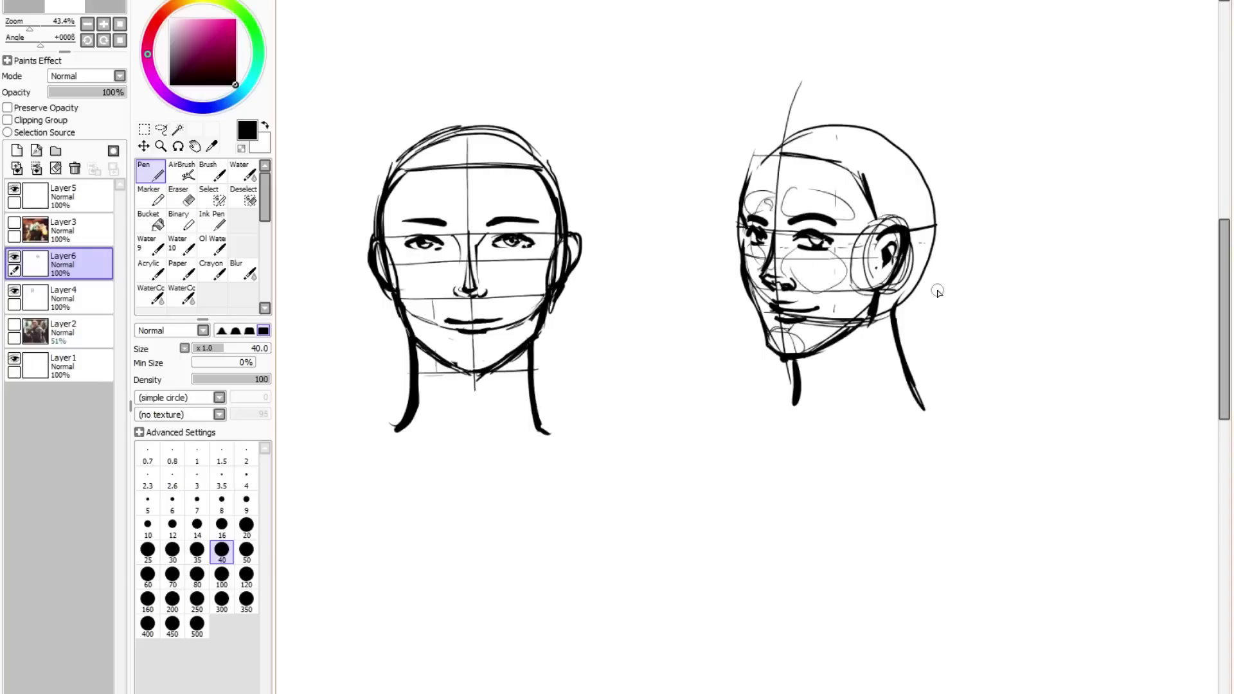
pyautogui.hotkey('ctrl', 'z')
pyautogui.hotkey('ctrl', 'z')
pyautogui.hotkey('ctrl', 'z')
pyautogui.hotkey('ctrl', 'z')
pyautogui.hotkey('ctrl', 'z')
pyautogui.hotkey('ctrl', 'z')
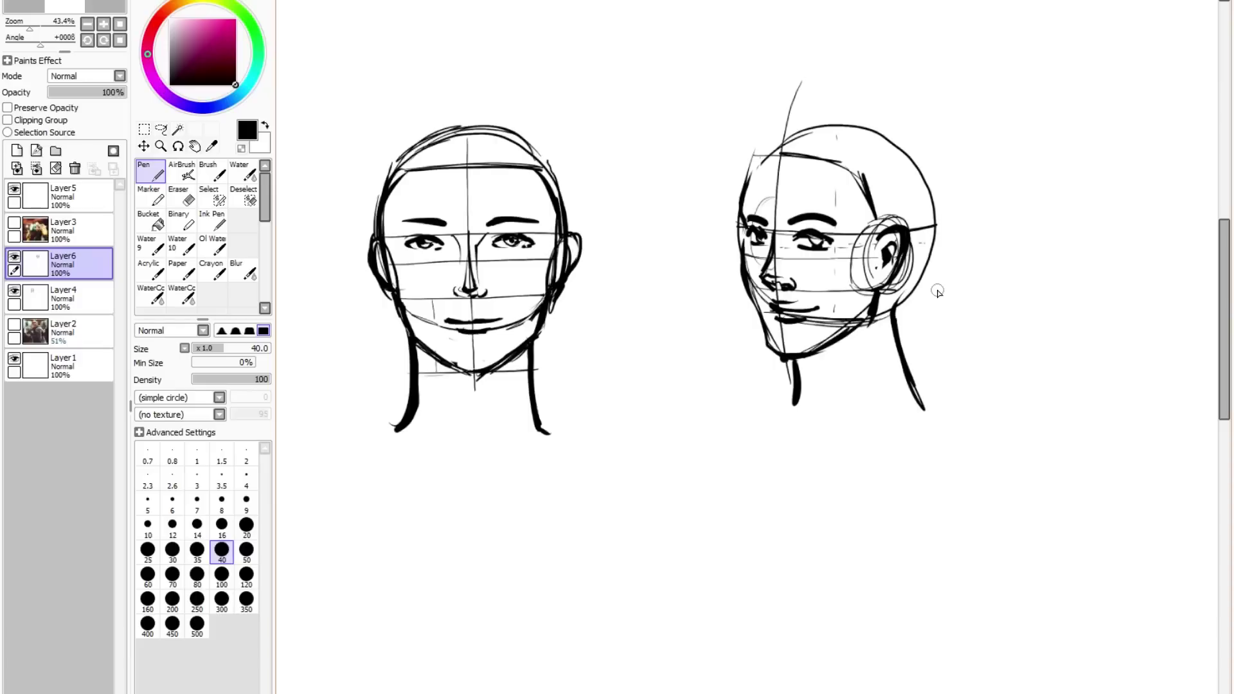
# Step: Merge Layer6 down into Layer4, hide the merged layer and show the picture on Layer3
pyautogui.click(75, 168)
pyautogui.click(14, 255)
pyautogui.click(14, 222)
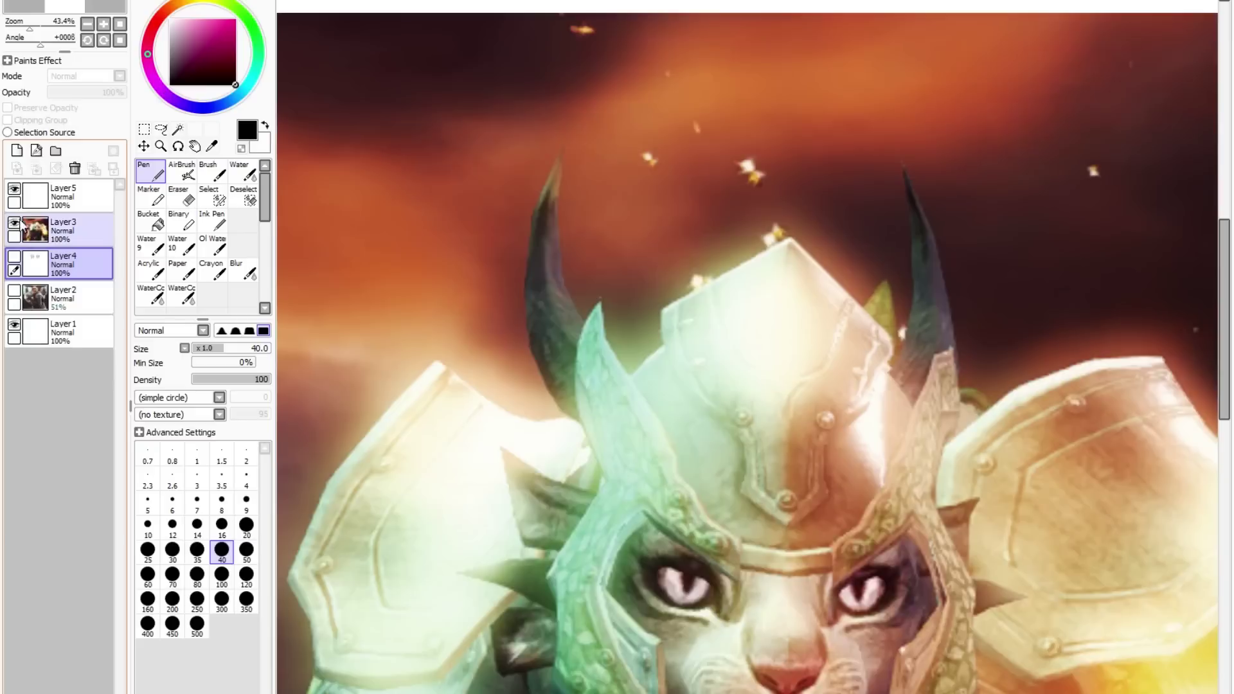
# Step: Lower the opacity of Layer3 to 34%, with the helmeted cat's face centred in view
pyautogui.click(64, 231)
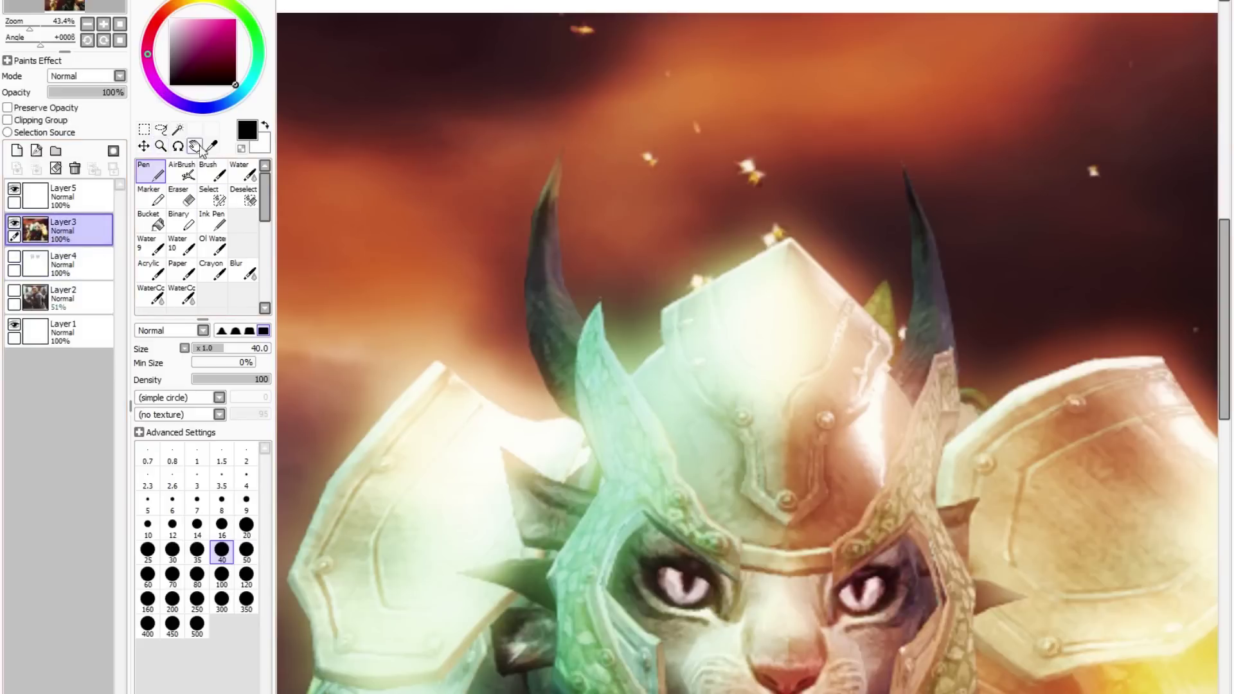
pyautogui.click(195, 146)
pyautogui.moveTo(820, 635); pyautogui.dragTo(739, 356)
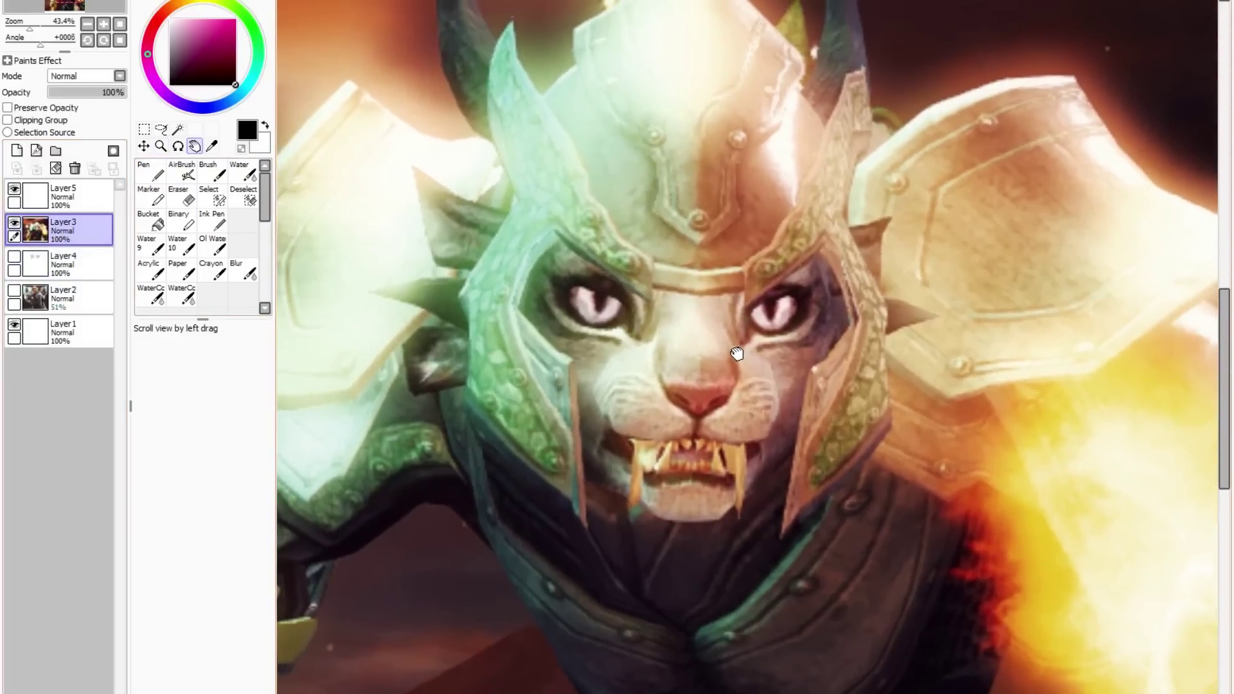
pyautogui.moveTo(986, 317); pyautogui.dragTo(972, 379)
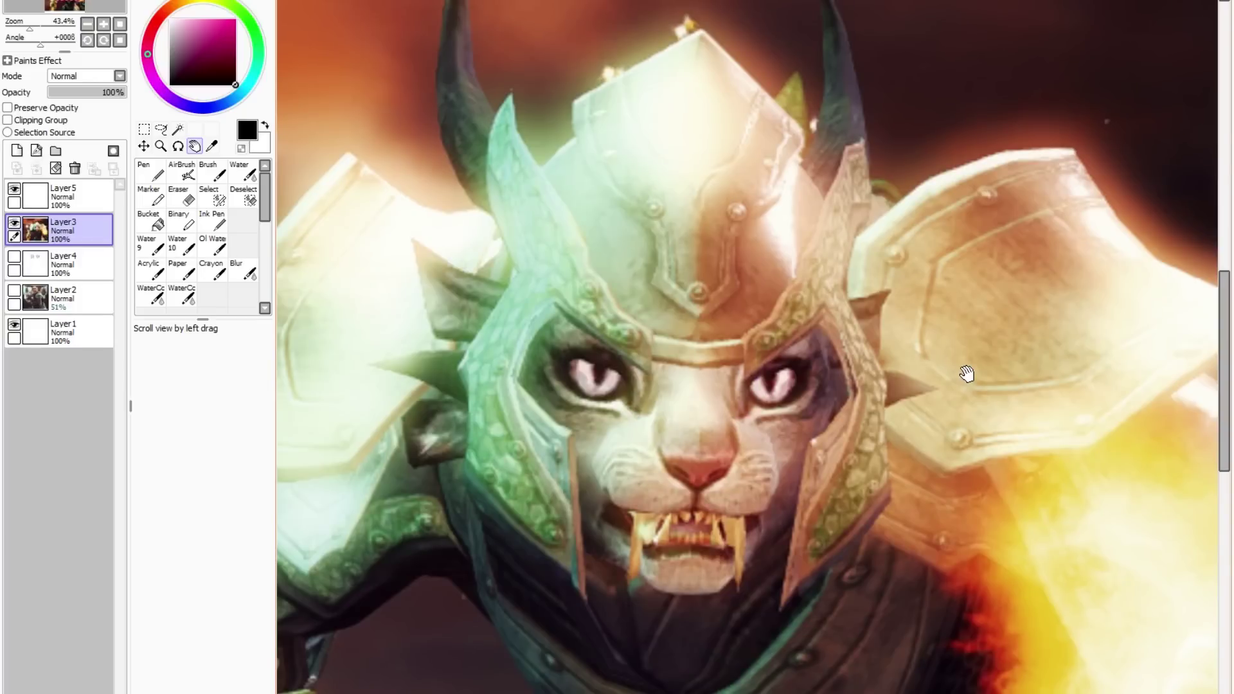
pyautogui.moveTo(95, 97); pyautogui.dragTo(74, 95)
# Step: On Layer5, draw a circle over the cat's head with brow, centre, nose and mouth guide lines using the Pen
pyautogui.click(77, 200)
pyautogui.click(150, 171)
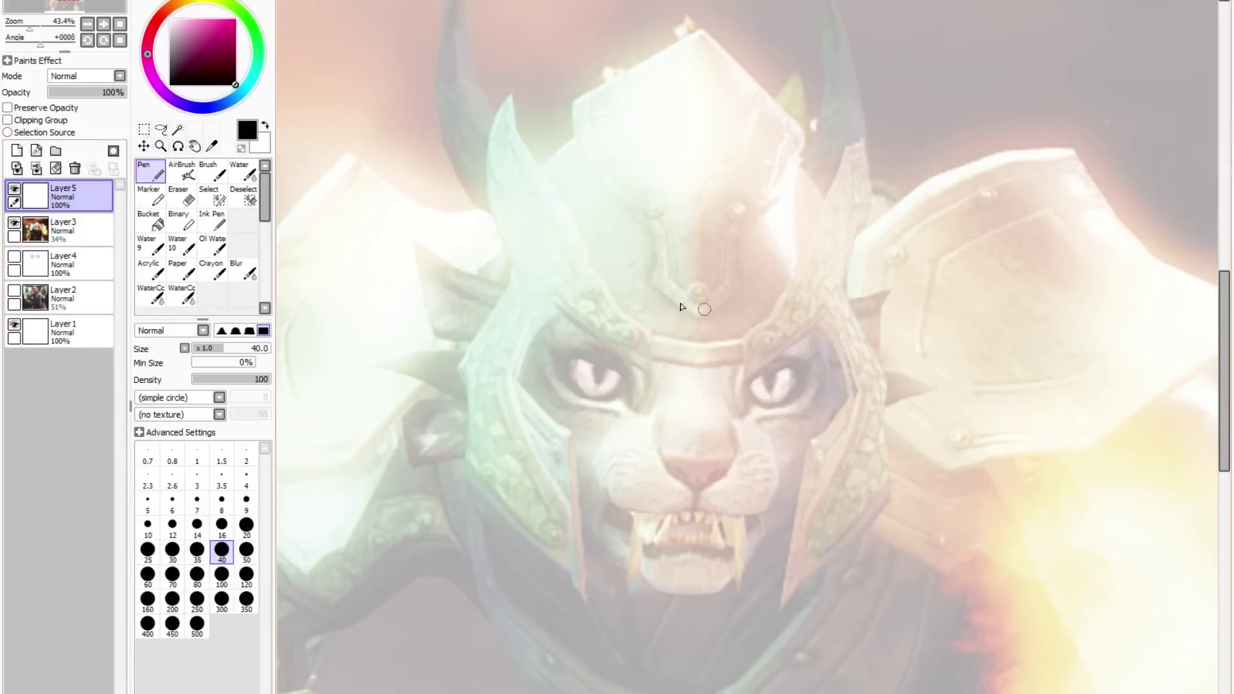
pyautogui.moveTo(497, 320)
pyautogui.mouseDown()
pyautogui.moveTo(618, 159)
pyautogui.moveTo(511, 408)
pyautogui.moveTo(494, 222)
pyautogui.moveTo(858, 360)
pyautogui.moveTo(798, 457)
pyautogui.moveTo(591, 475)
pyautogui.moveTo(806, 460)
pyautogui.mouseUp()
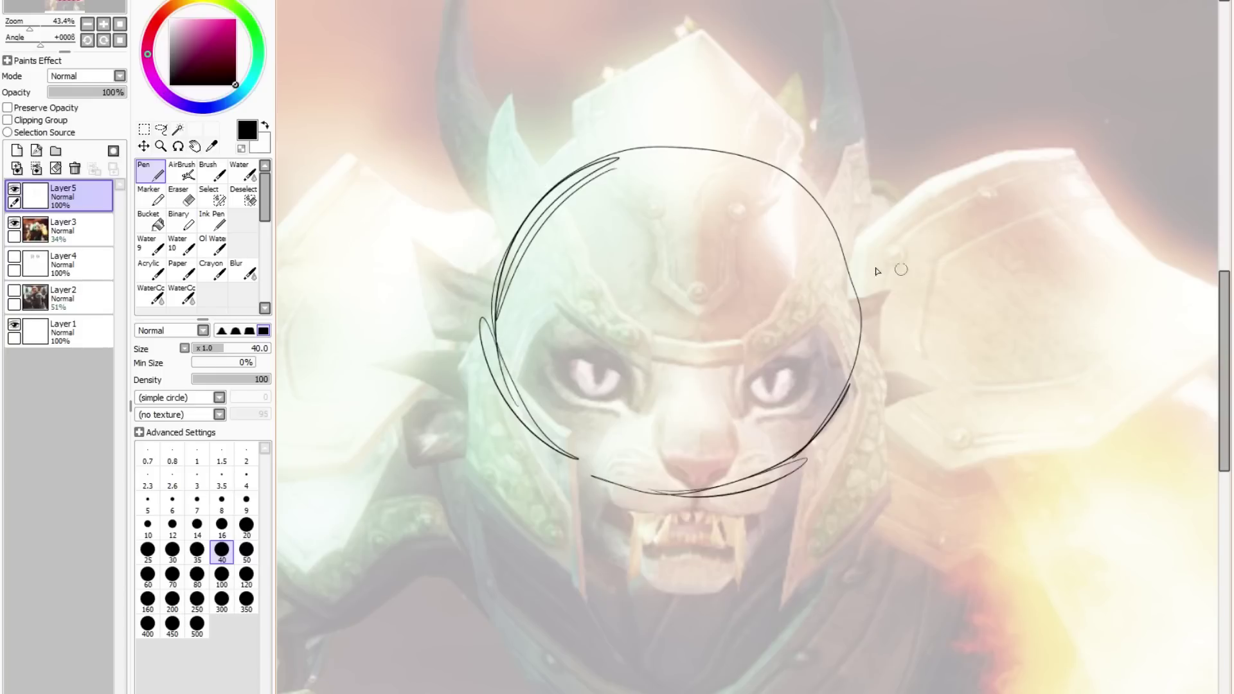
pyautogui.moveTo(500, 341)
pyautogui.mouseDown()
pyautogui.moveTo(584, 371)
pyautogui.moveTo(748, 371)
pyautogui.moveTo(858, 352)
pyautogui.mouseUp()
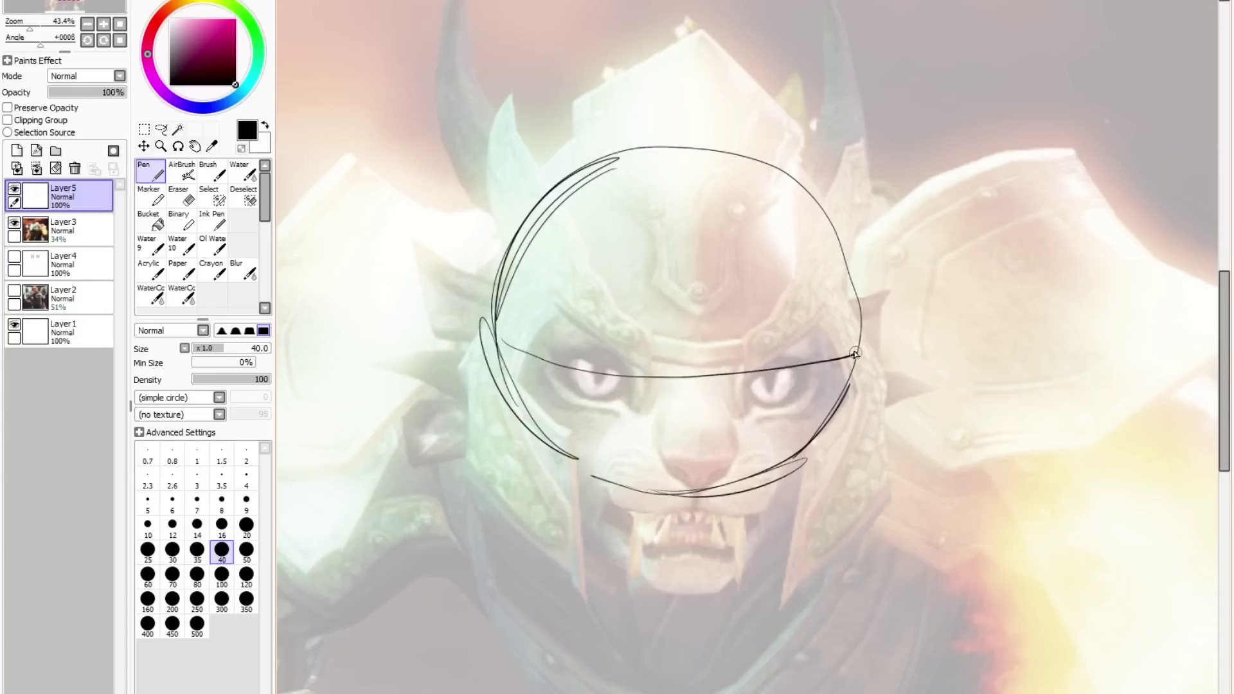
pyautogui.moveTo(689, 166); pyautogui.dragTo(685, 486)
pyautogui.moveTo(557, 444); pyautogui.dragTo(794, 450)
pyautogui.moveTo(621, 537); pyautogui.dragTo(732, 530)
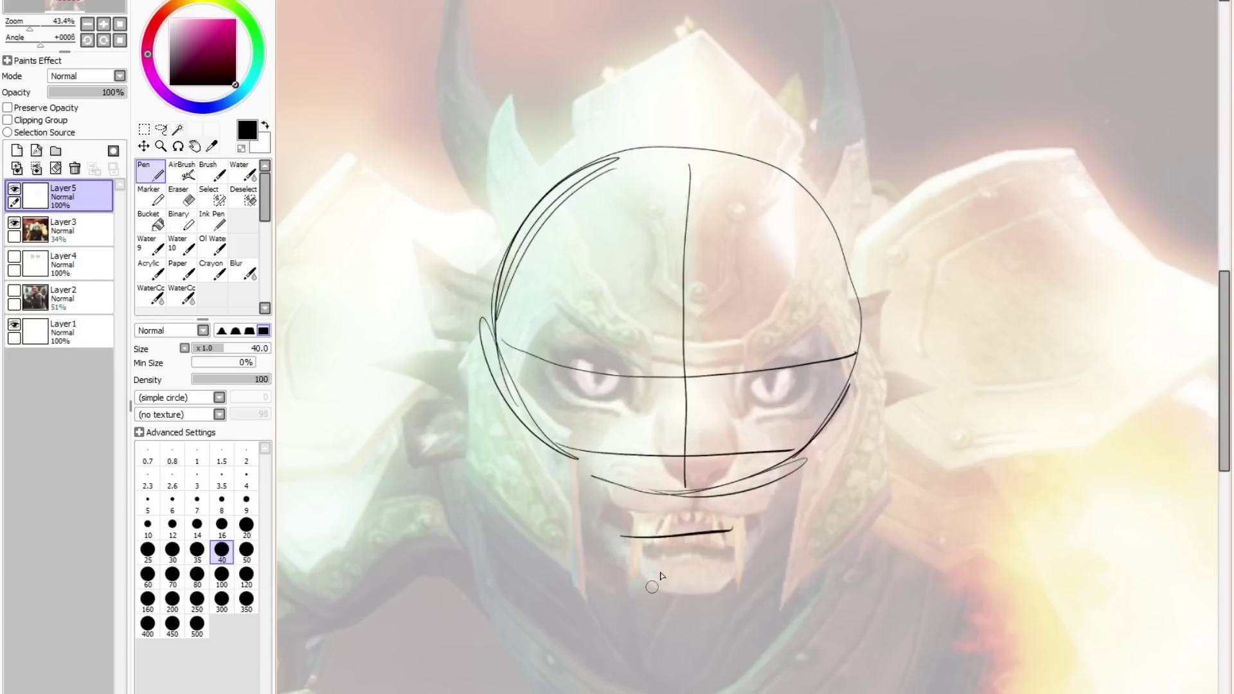
# Step: Block in the cat's nose as a tapered bridge with an inverted triangle for the tip
pyautogui.moveTo(678, 379)
pyautogui.mouseDown()
pyautogui.moveTo(647, 436)
pyautogui.moveTo(731, 430)
pyautogui.mouseUp()
pyautogui.moveTo(710, 380)
pyautogui.mouseDown()
pyautogui.moveTo(734, 442)
pyautogui.moveTo(692, 484)
pyautogui.moveTo(736, 445)
pyautogui.moveTo(651, 441)
pyautogui.mouseUp()
pyautogui.moveTo(736, 439)
pyautogui.mouseDown()
pyautogui.moveTo(705, 377)
pyautogui.moveTo(667, 384)
pyautogui.mouseUp()
pyautogui.moveTo(666, 384); pyautogui.dragTo(648, 438)
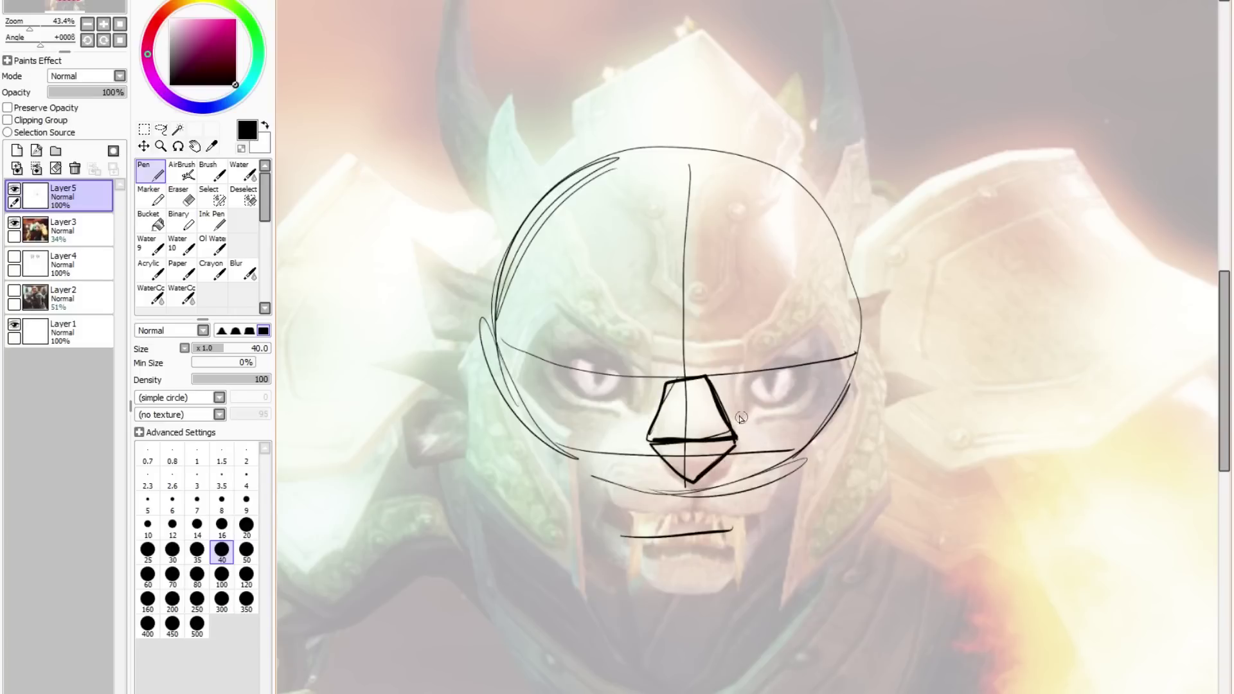
pyautogui.moveTo(731, 404); pyautogui.dragTo(713, 384)
# Step: Outline the cat's boxy muzzle, the mouth lines and the squared chin beneath it
pyautogui.moveTo(739, 440)
pyautogui.mouseDown()
pyautogui.moveTo(781, 425)
pyautogui.moveTo(733, 401)
pyautogui.moveTo(694, 411)
pyautogui.moveTo(671, 388)
pyautogui.moveTo(603, 437)
pyautogui.moveTo(644, 428)
pyautogui.moveTo(634, 412)
pyautogui.moveTo(597, 441)
pyautogui.moveTo(625, 512)
pyautogui.mouseUp()
pyautogui.moveTo(783, 429); pyautogui.dragTo(771, 508)
pyautogui.moveTo(723, 512); pyautogui.dragTo(769, 512)
pyautogui.moveTo(691, 480)
pyautogui.mouseDown()
pyautogui.moveTo(692, 508)
pyautogui.moveTo(713, 513)
pyautogui.mouseUp()
pyautogui.moveTo(629, 509)
pyautogui.mouseDown()
pyautogui.moveTo(646, 524)
pyautogui.moveTo(744, 522)
pyautogui.mouseUp()
pyautogui.moveTo(622, 536)
pyautogui.mouseDown()
pyautogui.moveTo(732, 531)
pyautogui.moveTo(700, 594)
pyautogui.moveTo(746, 540)
pyautogui.mouseUp()
pyautogui.moveTo(744, 545); pyautogui.dragTo(692, 554)
# Step: Outline the cat's slanted oval eyes and its pointed ears extending sideways from the brow line
pyautogui.moveTo(747, 389)
pyautogui.mouseDown()
pyautogui.moveTo(817, 372)
pyautogui.moveTo(758, 409)
pyautogui.mouseUp()
pyautogui.moveTo(582, 379)
pyautogui.mouseDown()
pyautogui.moveTo(633, 398)
pyautogui.moveTo(591, 415)
pyautogui.moveTo(617, 406)
pyautogui.mouseUp()
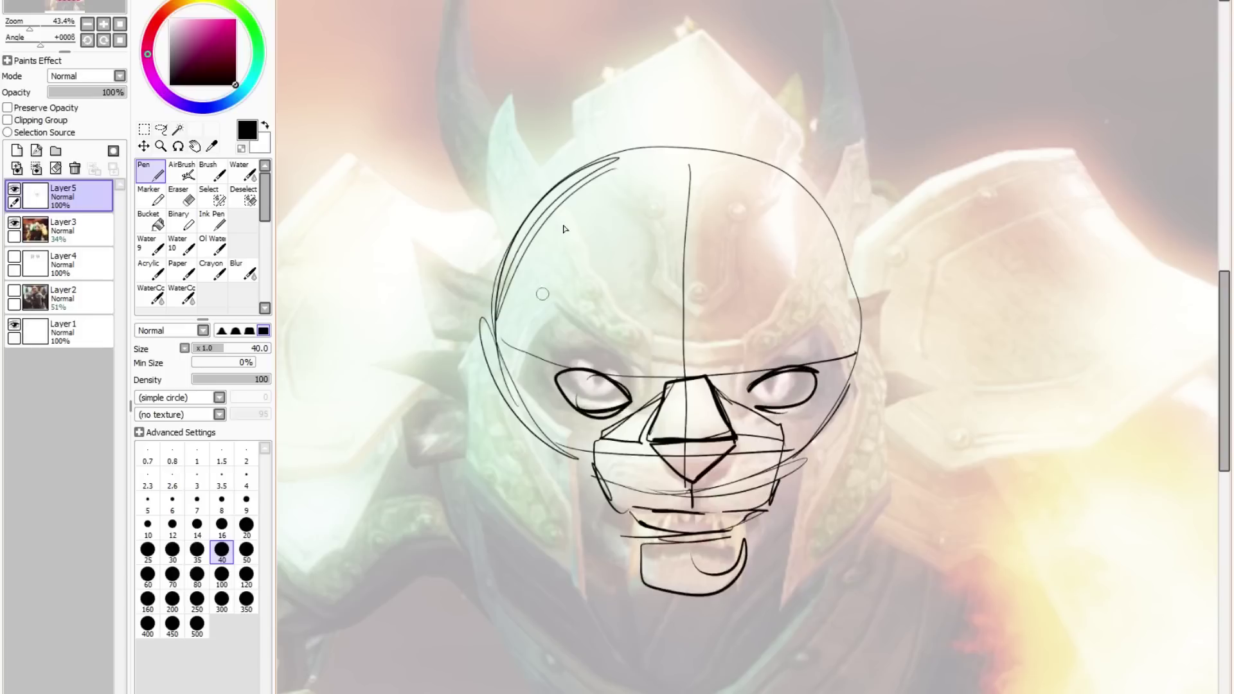
pyautogui.moveTo(501, 350)
pyautogui.mouseDown()
pyautogui.moveTo(418, 346)
pyautogui.moveTo(477, 392)
pyautogui.moveTo(507, 361)
pyautogui.mouseUp()
pyautogui.moveTo(858, 365)
pyautogui.mouseDown()
pyautogui.moveTo(948, 362)
pyautogui.moveTo(887, 371)
pyautogui.mouseUp()
# Step: Draw the cat's cheek and jaw lines towards the chin, and reinforce an ear edge and the brow line
pyautogui.moveTo(547, 445)
pyautogui.mouseDown()
pyautogui.moveTo(568, 485)
pyautogui.moveTo(559, 476)
pyautogui.moveTo(625, 522)
pyautogui.mouseUp()
pyautogui.moveTo(829, 422)
pyautogui.mouseDown()
pyautogui.moveTo(790, 503)
pyautogui.moveTo(747, 551)
pyautogui.mouseUp()
pyautogui.moveTo(596, 521); pyautogui.dragTo(632, 561)
pyautogui.moveTo(930, 374)
pyautogui.mouseDown()
pyautogui.moveTo(842, 406)
pyautogui.moveTo(838, 372)
pyautogui.mouseUp()
pyautogui.moveTo(526, 361)
pyautogui.mouseDown()
pyautogui.moveTo(764, 362)
pyautogui.moveTo(868, 341)
pyautogui.mouseUp()
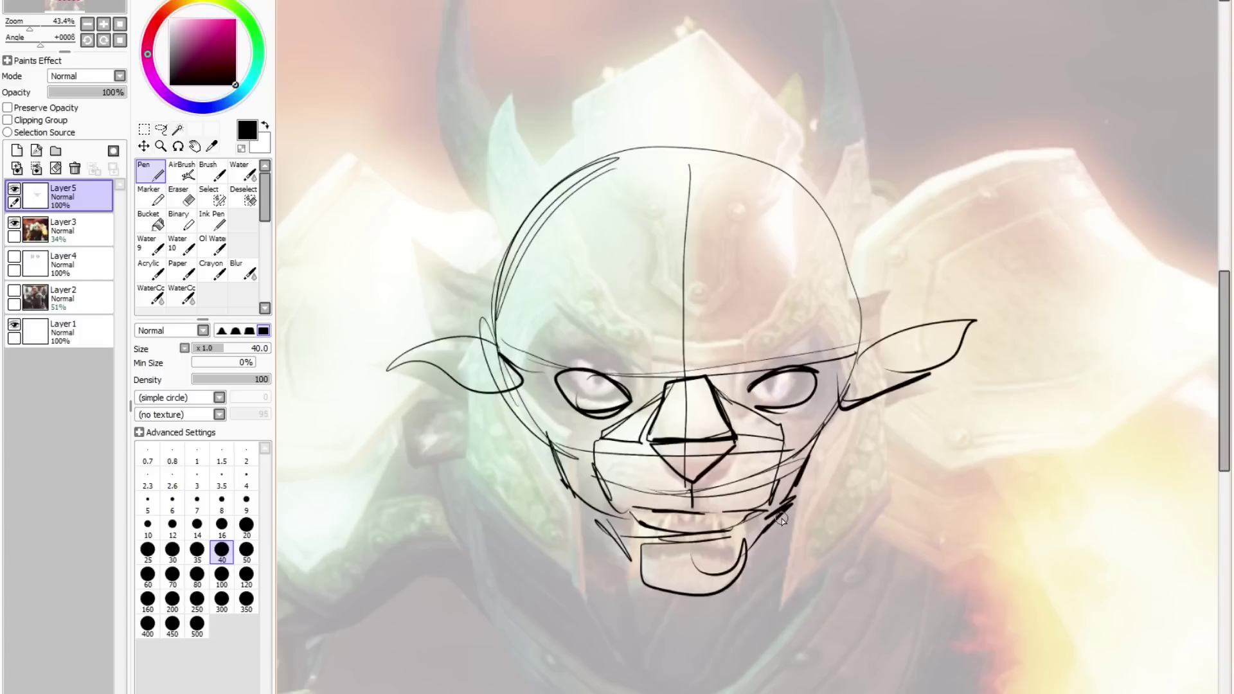
# Step: Add frowning brow lines above the cat's nose bridge and darken the outlines of both eyes
pyautogui.moveTo(533, 325)
pyautogui.mouseDown()
pyautogui.moveTo(656, 380)
pyautogui.moveTo(619, 315)
pyautogui.moveTo(580, 303)
pyautogui.mouseUp()
pyautogui.moveTo(735, 324); pyautogui.dragTo(696, 363)
pyautogui.moveTo(705, 381); pyautogui.dragTo(812, 368)
pyautogui.moveTo(732, 386)
pyautogui.mouseDown()
pyautogui.moveTo(802, 375)
pyautogui.moveTo(766, 408)
pyautogui.moveTo(809, 379)
pyautogui.mouseUp()
pyautogui.moveTo(561, 376); pyautogui.dragTo(638, 392)
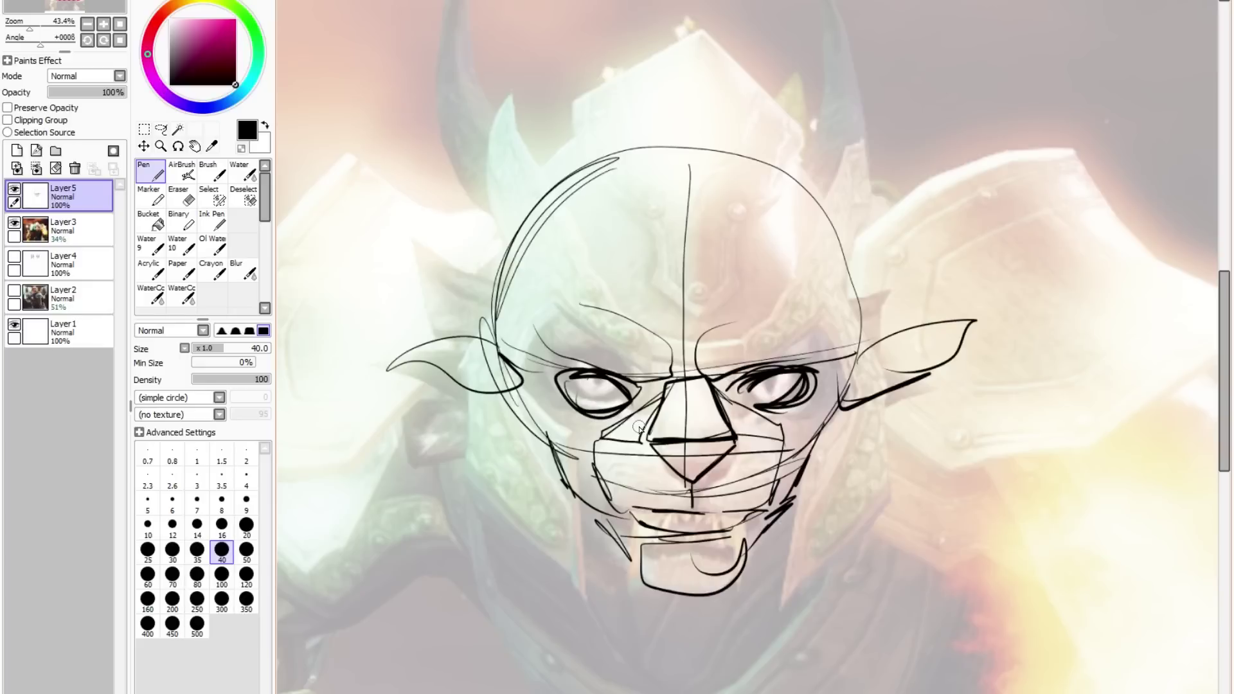
# Step: Temporarily show Layer4 to compare the human heads with the cat head construction
pyautogui.click(13, 257)
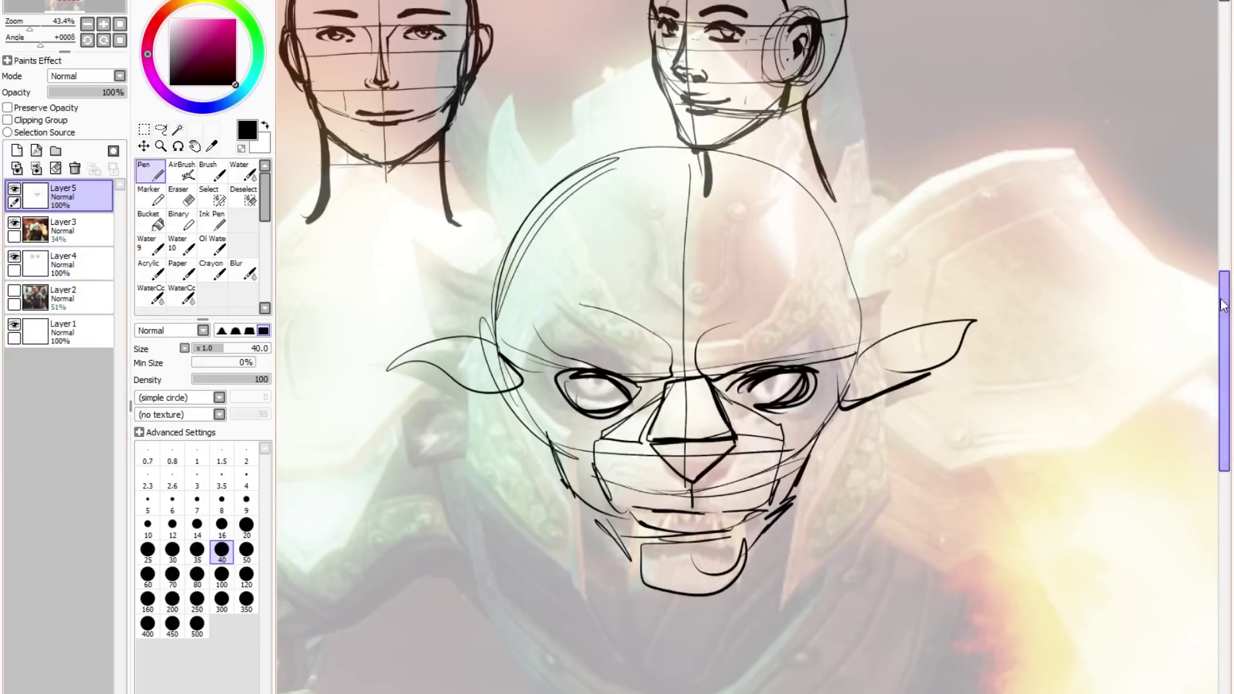
pyautogui.scroll(3, 1223, 304)
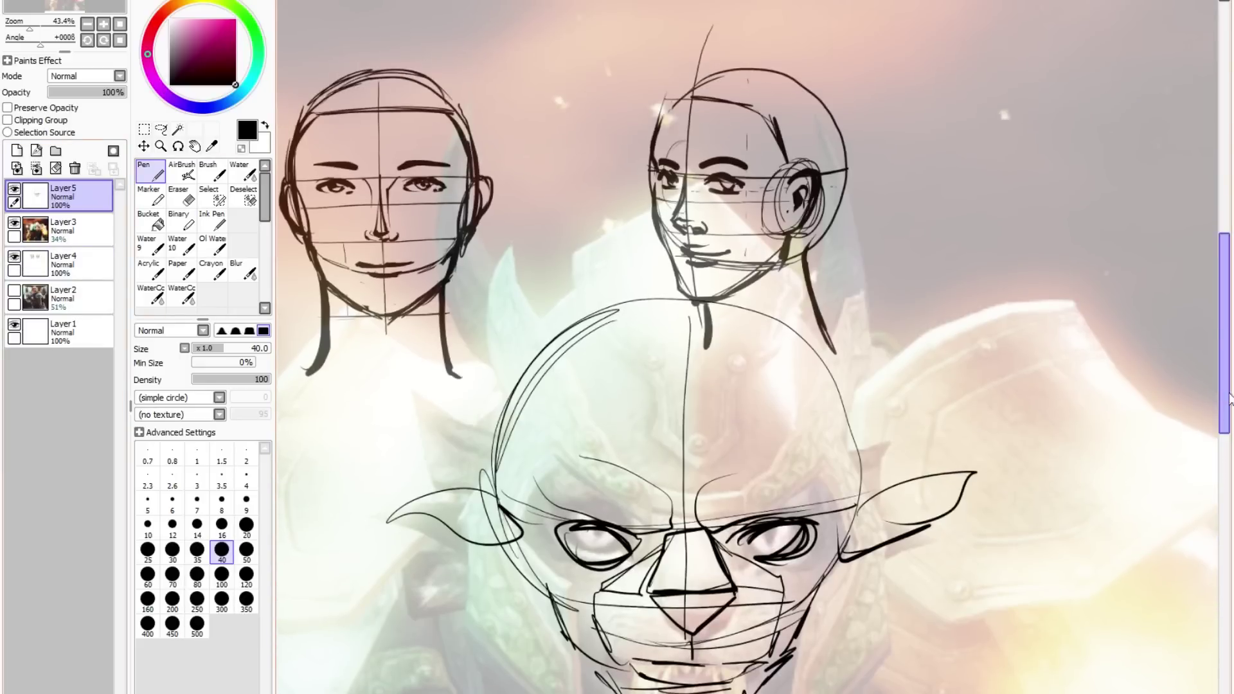
pyautogui.scroll(-4, 1205, 417)
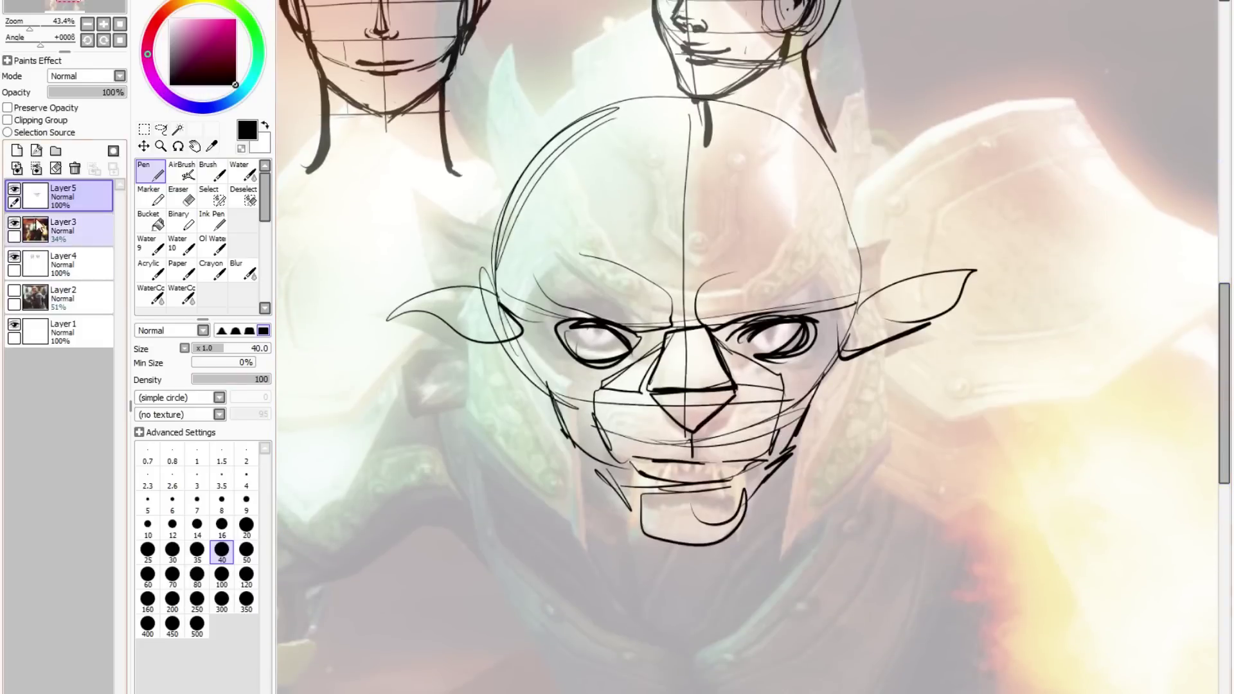
pyautogui.click(14, 257)
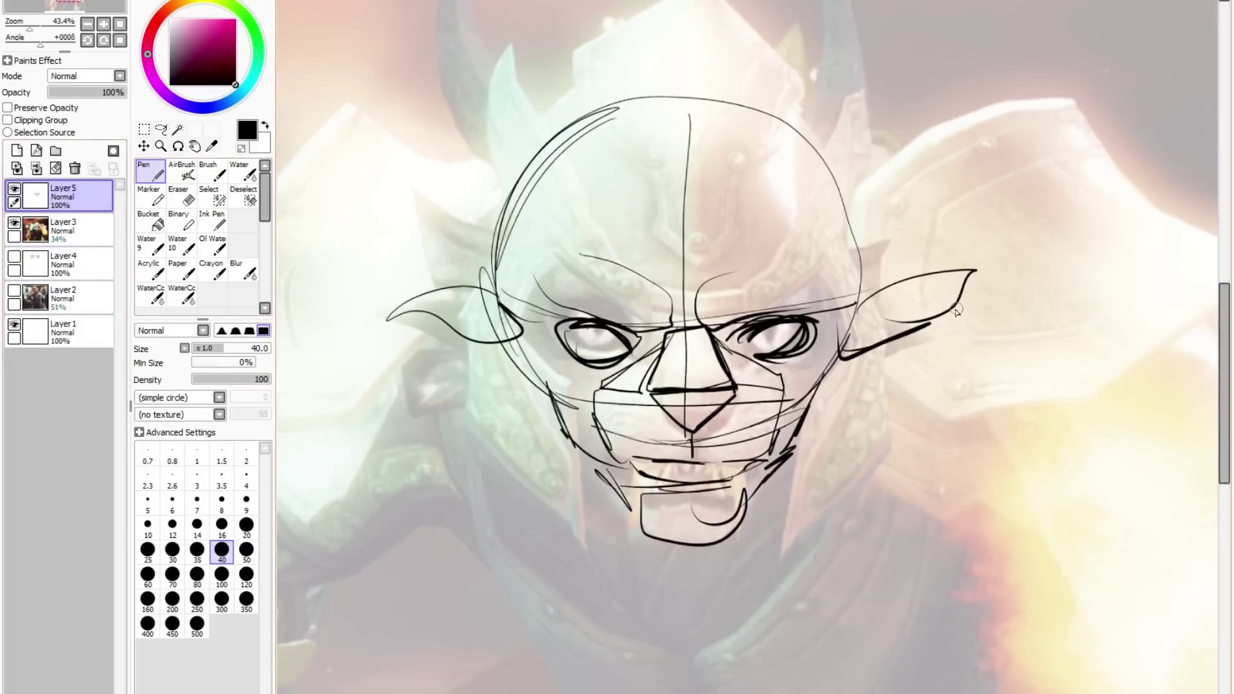
# Step: Darken the cat's nose tip and strengthen the muzzle outline and the lines between nose bridge and eyes
pyautogui.moveTo(654, 397)
pyautogui.mouseDown()
pyautogui.moveTo(714, 412)
pyautogui.moveTo(682, 431)
pyautogui.moveTo(668, 401)
pyautogui.moveTo(732, 393)
pyautogui.mouseUp()
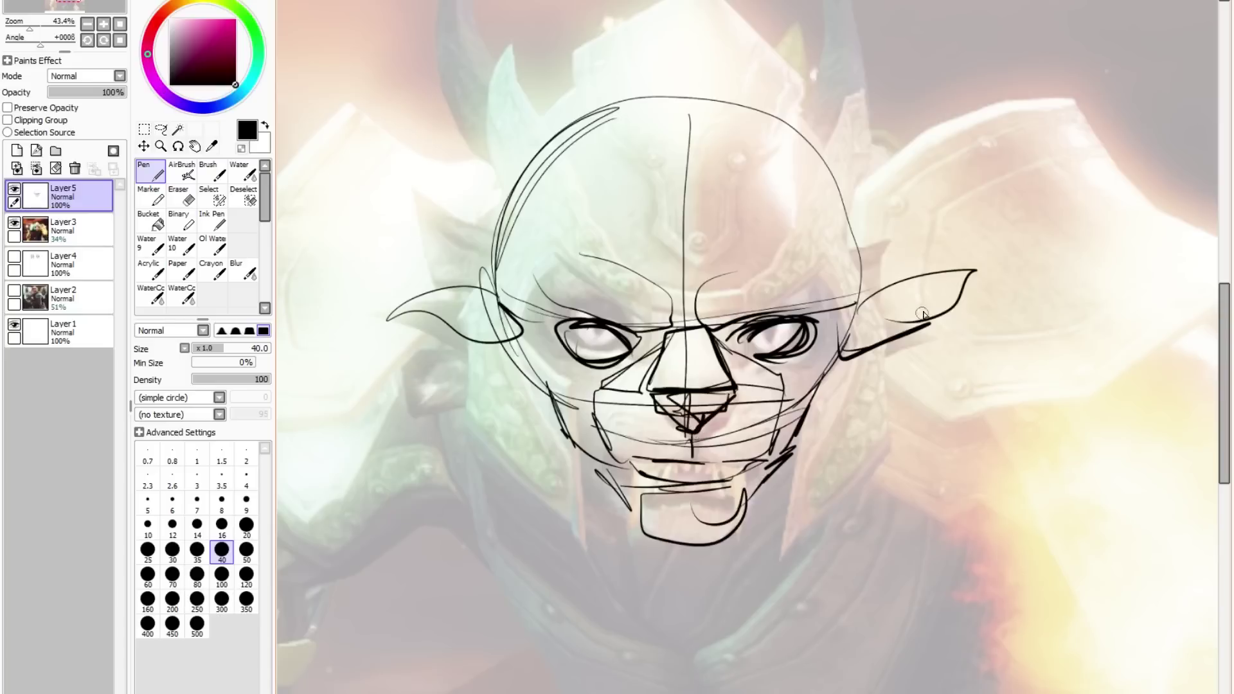
pyautogui.moveTo(672, 462)
pyautogui.mouseDown()
pyautogui.moveTo(737, 471)
pyautogui.moveTo(622, 459)
pyautogui.moveTo(596, 418)
pyautogui.mouseUp()
pyautogui.moveTo(775, 391); pyautogui.dragTo(768, 455)
pyautogui.moveTo(785, 400)
pyautogui.mouseDown()
pyautogui.moveTo(772, 444)
pyautogui.moveTo(725, 406)
pyautogui.mouseUp()
pyautogui.moveTo(645, 378)
pyautogui.mouseDown()
pyautogui.moveTo(598, 393)
pyautogui.moveTo(666, 339)
pyautogui.moveTo(638, 355)
pyautogui.mouseUp()
pyautogui.moveTo(643, 336)
pyautogui.mouseDown()
pyautogui.moveTo(728, 341)
pyautogui.moveTo(783, 363)
pyautogui.mouseUp()
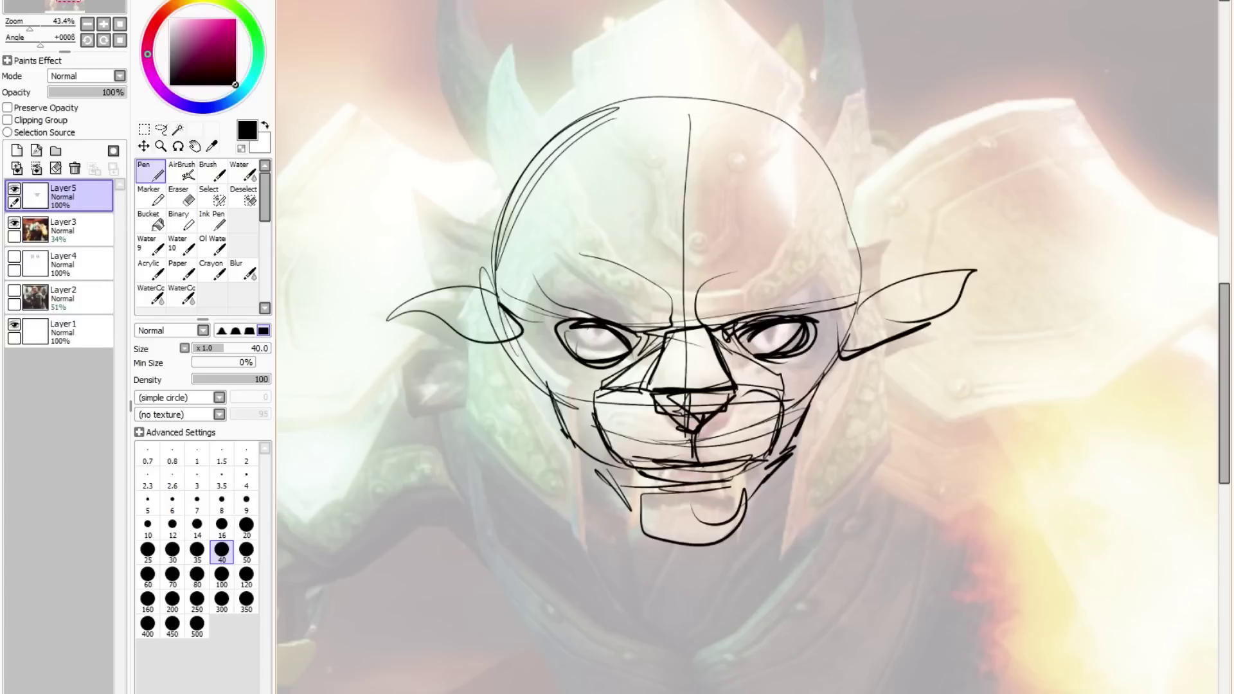
# Step: Draw a smaller three-quarter head circle with curved guide lines beside the cat head, and block in its muzzle
pyautogui.hscroll(5, 747, 347)
pyautogui.moveTo(848, 409)
pyautogui.mouseDown()
pyautogui.moveTo(774, 606)
pyautogui.moveTo(934, 510)
pyautogui.moveTo(765, 430)
pyautogui.moveTo(869, 638)
pyautogui.moveTo(784, 603)
pyautogui.moveTo(757, 530)
pyautogui.moveTo(913, 532)
pyautogui.mouseUp()
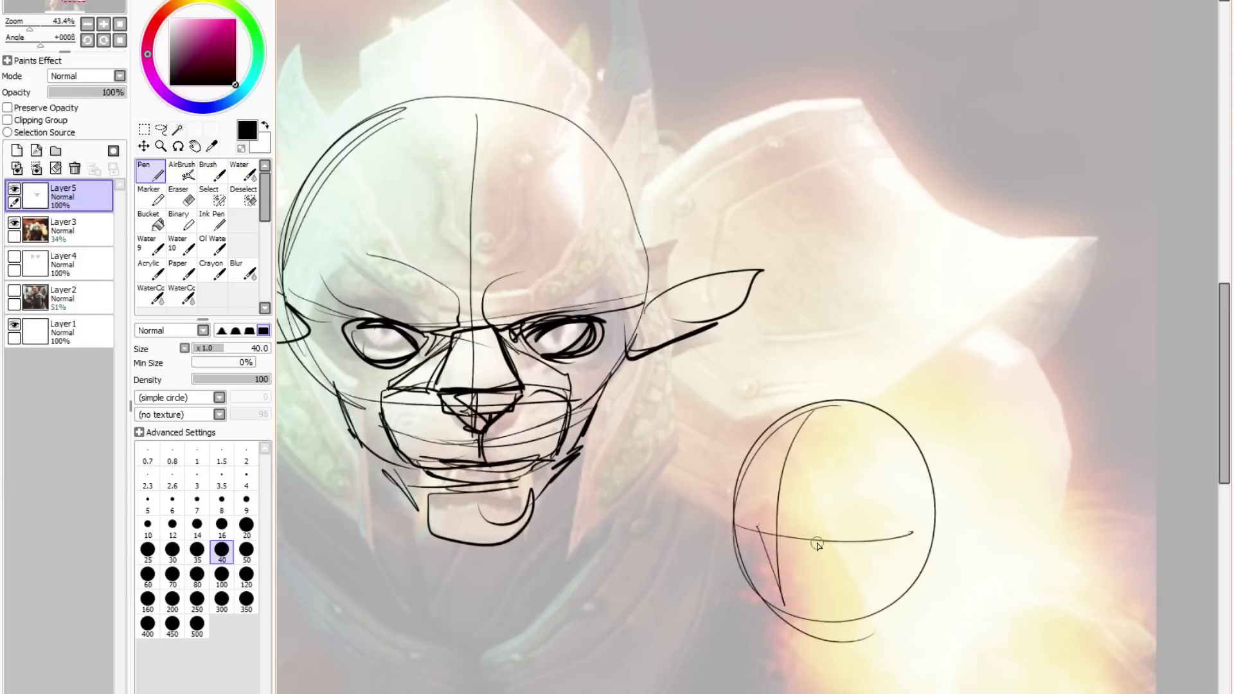
pyautogui.moveTo(767, 545)
pyautogui.mouseDown()
pyautogui.moveTo(738, 557)
pyautogui.moveTo(758, 570)
pyautogui.moveTo(782, 543)
pyautogui.moveTo(727, 563)
pyautogui.moveTo(757, 573)
pyautogui.moveTo(744, 582)
pyautogui.moveTo(754, 602)
pyautogui.moveTo(786, 603)
pyautogui.moveTo(773, 581)
pyautogui.moveTo(780, 552)
pyautogui.moveTo(768, 572)
pyautogui.moveTo(808, 582)
pyautogui.moveTo(802, 599)
pyautogui.moveTo(745, 596)
pyautogui.moveTo(728, 563)
pyautogui.moveTo(736, 593)
pyautogui.moveTo(729, 566)
pyautogui.moveTo(740, 549)
pyautogui.moveTo(761, 588)
pyautogui.moveTo(739, 590)
pyautogui.moveTo(791, 602)
pyautogui.moveTo(759, 617)
pyautogui.moveTo(737, 602)
pyautogui.moveTo(745, 624)
pyautogui.moveTo(795, 617)
pyautogui.moveTo(760, 610)
pyautogui.moveTo(853, 541)
pyautogui.moveTo(791, 590)
pyautogui.moveTo(809, 587)
pyautogui.moveTo(820, 557)
pyautogui.moveTo(782, 557)
pyautogui.moveTo(791, 547)
pyautogui.moveTo(810, 578)
pyautogui.moveTo(817, 559)
pyautogui.moveTo(804, 612)
pyautogui.moveTo(814, 560)
pyautogui.moveTo(823, 600)
pyautogui.mouseUp()
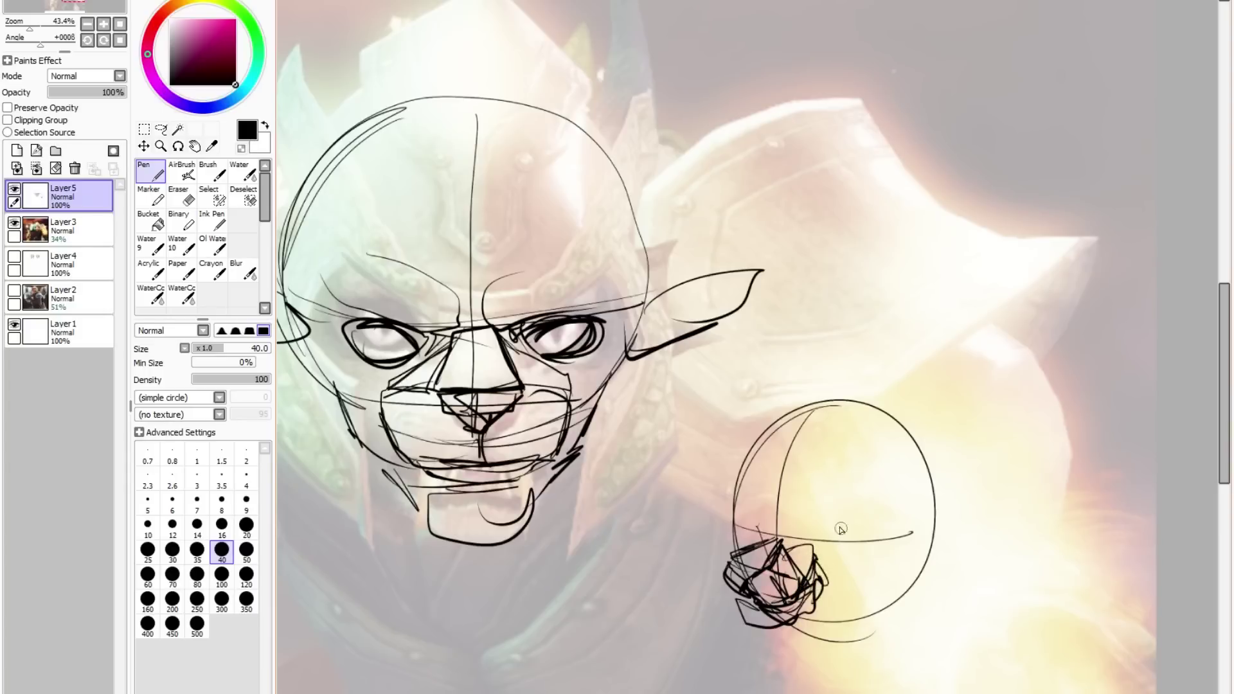
# Step: Add the eyes, brow, cheek curve and upper edge of the near ear to the small three-quarter cat head
pyautogui.moveTo(800, 539)
pyautogui.mouseDown()
pyautogui.moveTo(842, 535)
pyautogui.moveTo(829, 549)
pyautogui.mouseUp()
pyautogui.moveTo(751, 526)
pyautogui.mouseDown()
pyautogui.moveTo(747, 513)
pyautogui.moveTo(784, 545)
pyautogui.moveTo(852, 511)
pyautogui.mouseUp()
pyautogui.moveTo(808, 619); pyautogui.dragTo(860, 614)
pyautogui.moveTo(887, 557)
pyautogui.mouseDown()
pyautogui.moveTo(836, 618)
pyautogui.moveTo(913, 541)
pyautogui.mouseUp()
pyautogui.moveTo(969, 583); pyautogui.dragTo(903, 552)
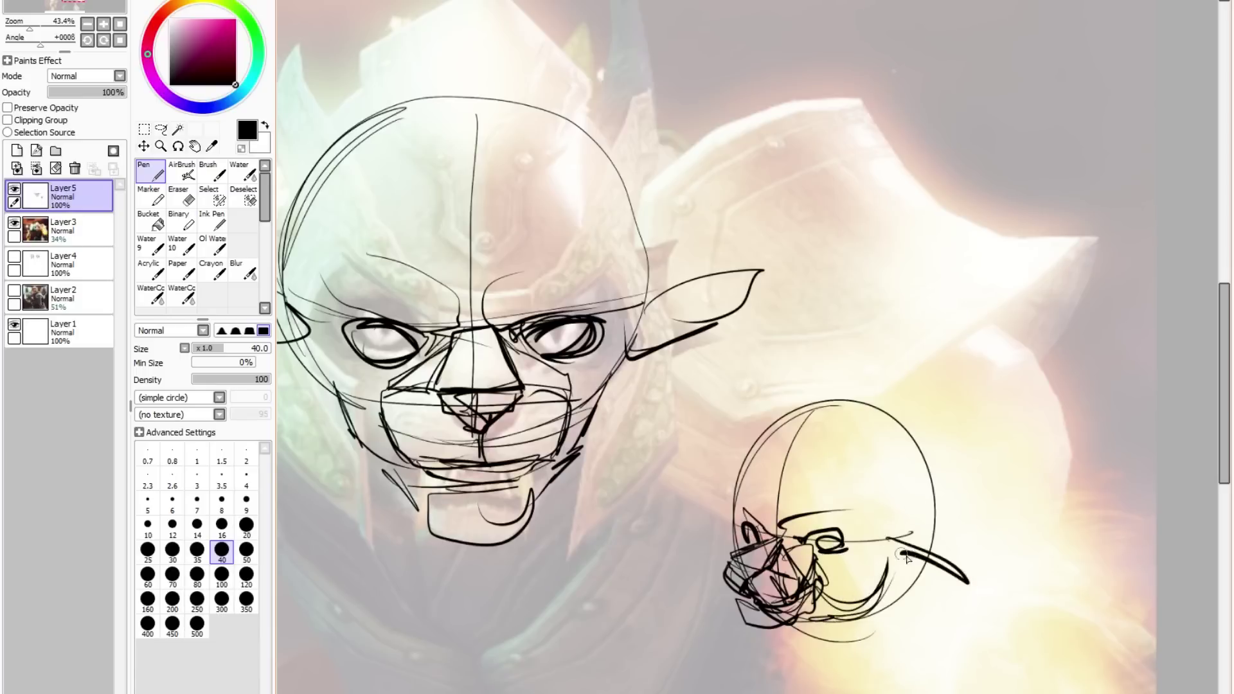
# Step: Add the small head's far ear and chin tuft, darken its eyes and nose, and extend the near ear
pyautogui.moveTo(731, 545); pyautogui.dragTo(720, 536)
pyautogui.moveTo(744, 468)
pyautogui.mouseDown()
pyautogui.moveTo(738, 544)
pyautogui.moveTo(808, 446)
pyautogui.moveTo(739, 478)
pyautogui.mouseUp()
pyautogui.moveTo(730, 565)
pyautogui.mouseDown()
pyautogui.moveTo(746, 583)
pyautogui.moveTo(762, 578)
pyautogui.moveTo(760, 554)
pyautogui.moveTo(800, 604)
pyautogui.moveTo(803, 561)
pyautogui.mouseUp()
pyautogui.moveTo(815, 611)
pyautogui.mouseDown()
pyautogui.moveTo(786, 626)
pyautogui.moveTo(823, 636)
pyautogui.moveTo(807, 633)
pyautogui.moveTo(833, 671)
pyautogui.mouseUp()
pyautogui.moveTo(745, 525); pyautogui.dragTo(775, 546)
pyautogui.moveTo(797, 533); pyautogui.dragTo(836, 556)
pyautogui.moveTo(781, 527)
pyautogui.mouseDown()
pyautogui.moveTo(861, 512)
pyautogui.moveTo(913, 569)
pyautogui.moveTo(1006, 574)
pyautogui.moveTo(989, 545)
pyautogui.mouseUp()
pyautogui.moveTo(906, 584); pyautogui.dragTo(955, 620)
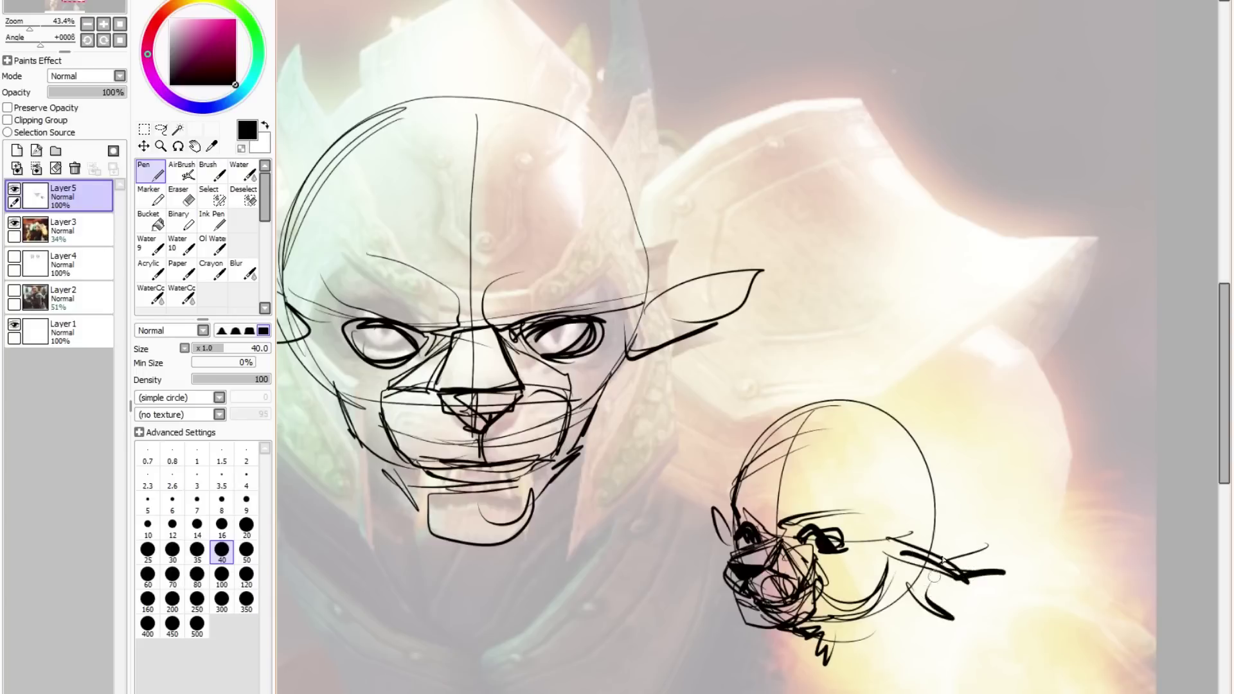
# Step: Draw two long curved horns on top of the small cat head and shorter curved ones at its sides
pyautogui.moveTo(860, 476)
pyautogui.mouseDown()
pyautogui.moveTo(816, 328)
pyautogui.moveTo(888, 479)
pyautogui.mouseUp()
pyautogui.moveTo(693, 342); pyautogui.dragTo(786, 439)
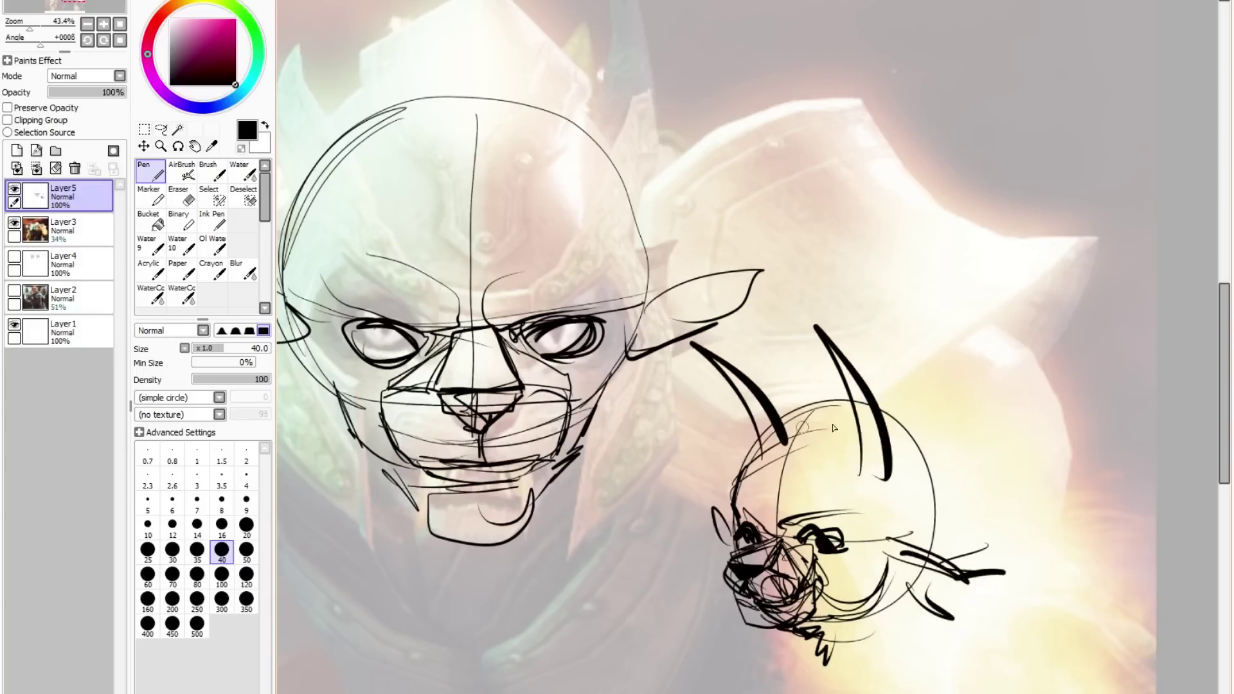
pyautogui.moveTo(903, 513); pyautogui.dragTo(963, 477)
pyautogui.moveTo(919, 423)
pyautogui.mouseDown()
pyautogui.moveTo(963, 477)
pyautogui.moveTo(935, 521)
pyautogui.mouseUp()
pyautogui.moveTo(735, 434); pyautogui.dragTo(733, 479)
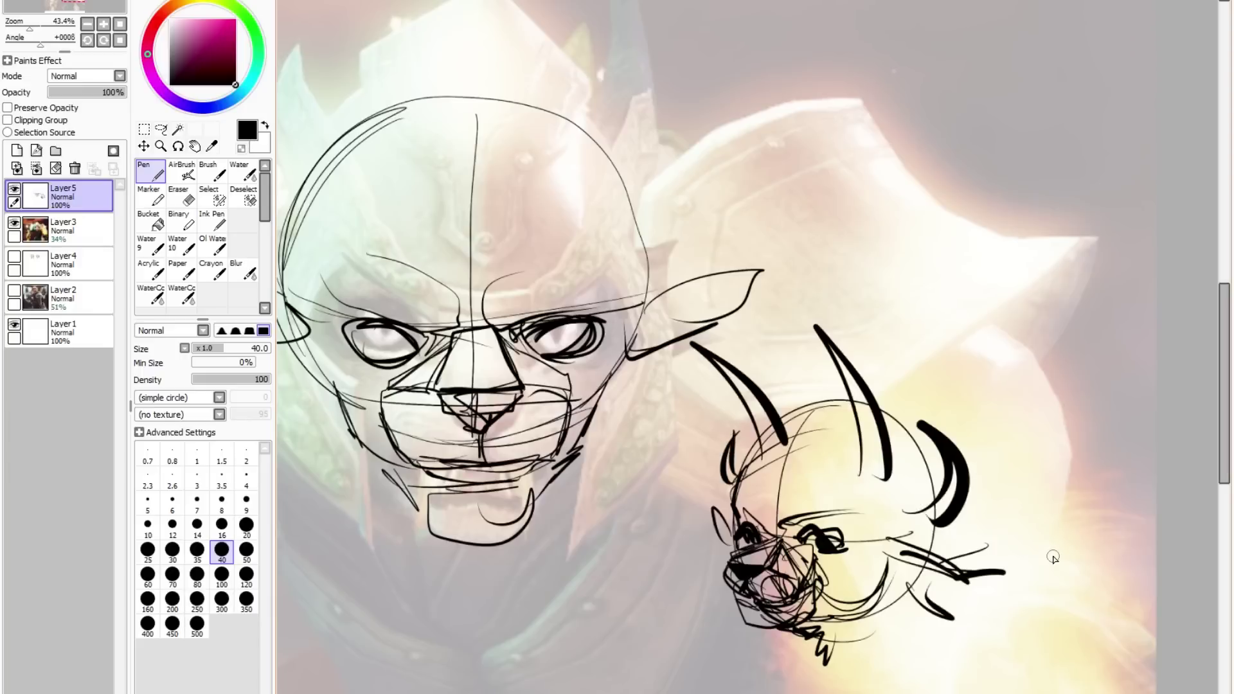
# Step: Add thick strokes between the small head's horns, and sketch the neck fur and the line behind the ear
pyautogui.moveTo(802, 432); pyautogui.dragTo(769, 476)
pyautogui.moveTo(779, 459)
pyautogui.mouseDown()
pyautogui.moveTo(852, 440)
pyautogui.moveTo(939, 553)
pyautogui.mouseUp()
pyautogui.moveTo(837, 643)
pyautogui.mouseDown()
pyautogui.moveTo(853, 658)
pyautogui.moveTo(843, 693)
pyautogui.mouseUp()
pyautogui.moveTo(804, 633)
pyautogui.mouseDown()
pyautogui.moveTo(745, 681)
pyautogui.moveTo(752, 693)
pyautogui.mouseUp()
pyautogui.moveTo(993, 565); pyautogui.dragTo(1045, 617)
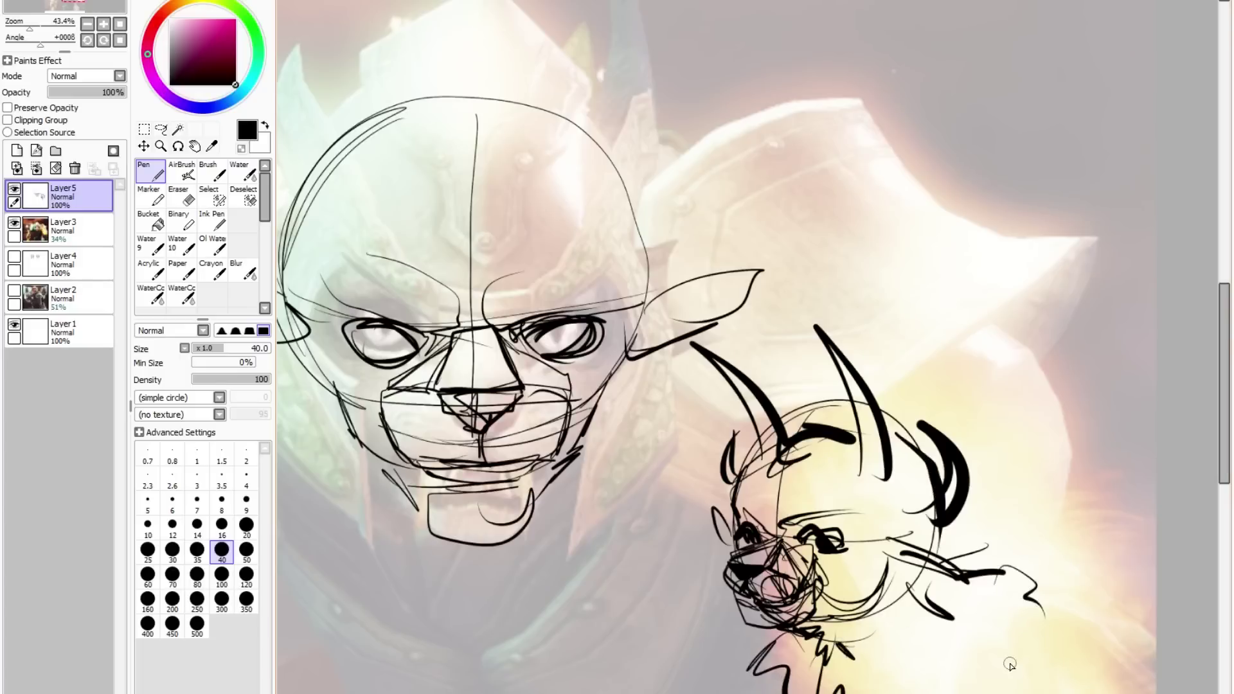
# Step: Hide Layer5 and Layer3, and show and select Layer2 with the armoured man's picture at 25% zoom
pyautogui.scroll(-3, 1011, 668)
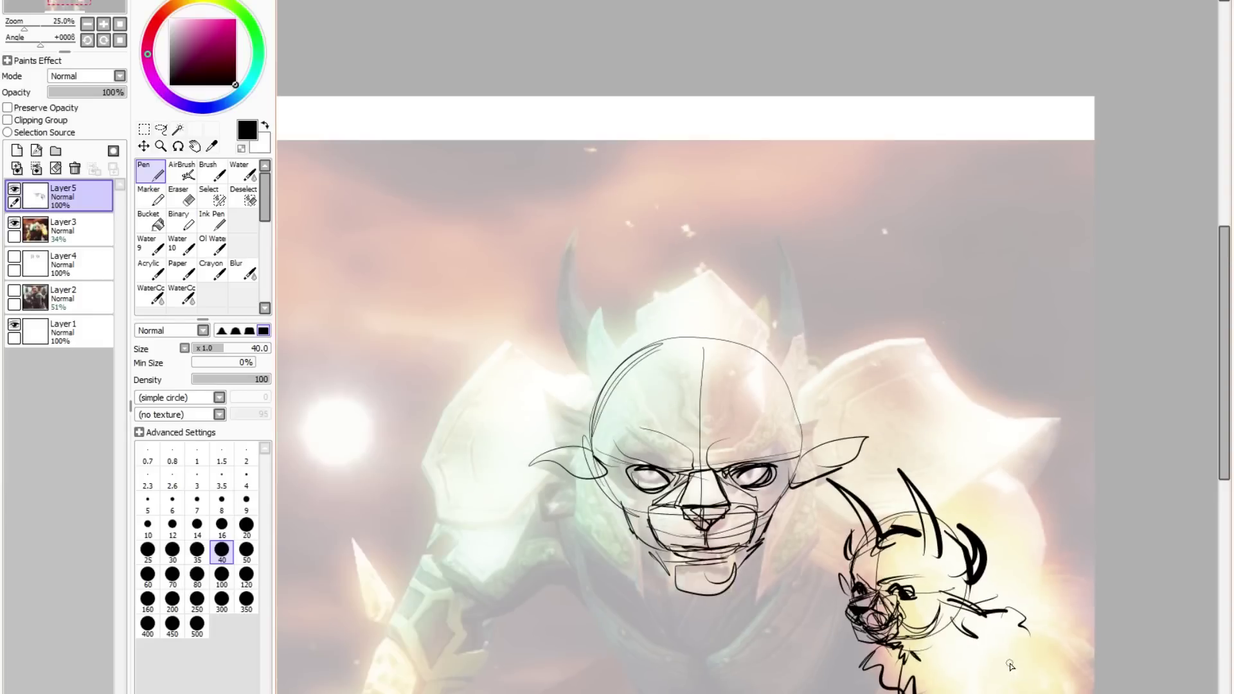
pyautogui.click(194, 146)
pyautogui.moveTo(614, 367); pyautogui.dragTo(585, 186)
pyautogui.click(13, 189)
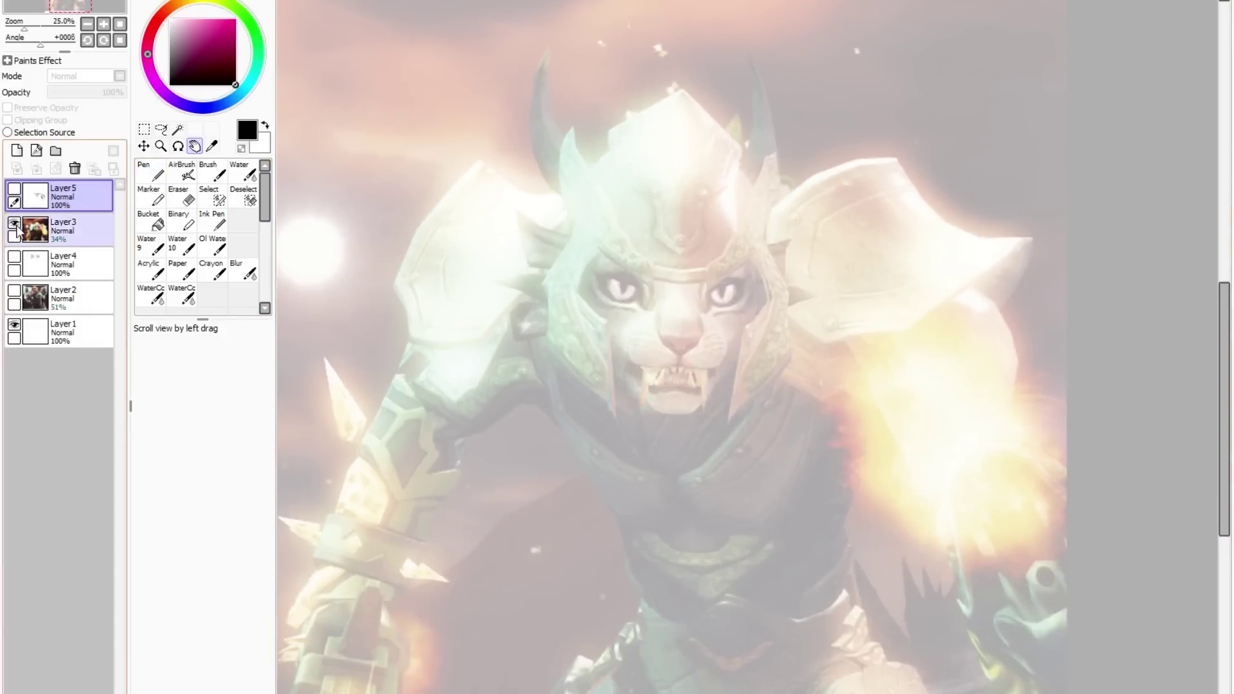
pyautogui.click(14, 223)
pyautogui.click(14, 290)
pyautogui.click(61, 297)
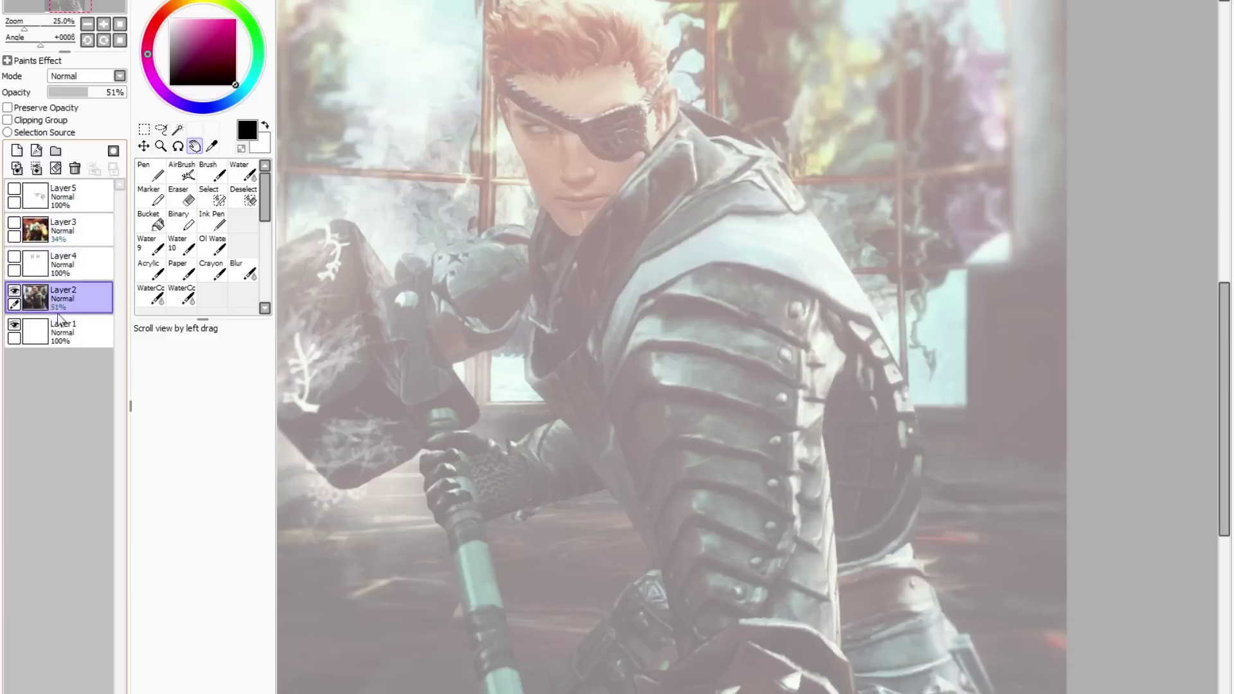
# Step: On a new layer above Layer2, draw a small figure's head, neck, torso and arm as flat boxes with the size 40 Pen
pyautogui.click(150, 171)
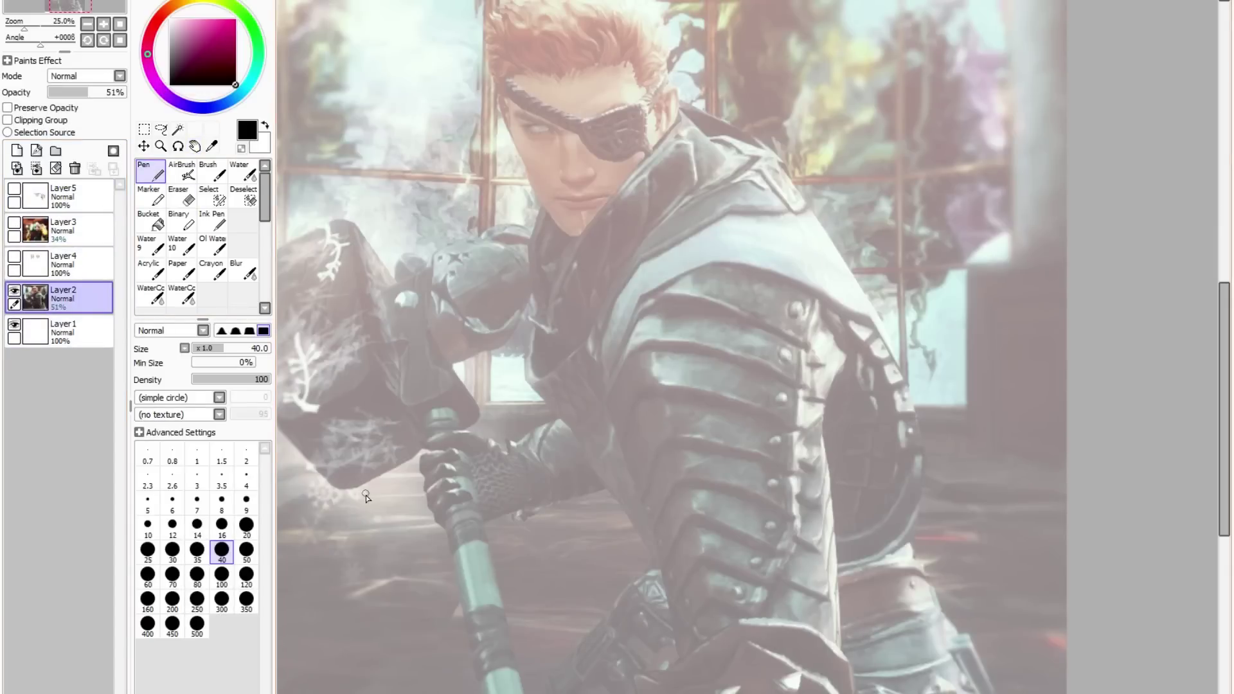
pyautogui.moveTo(365, 487); pyautogui.dragTo(396, 535)
pyautogui.hotkey('ctrl', 'z')
pyautogui.click(17, 150)
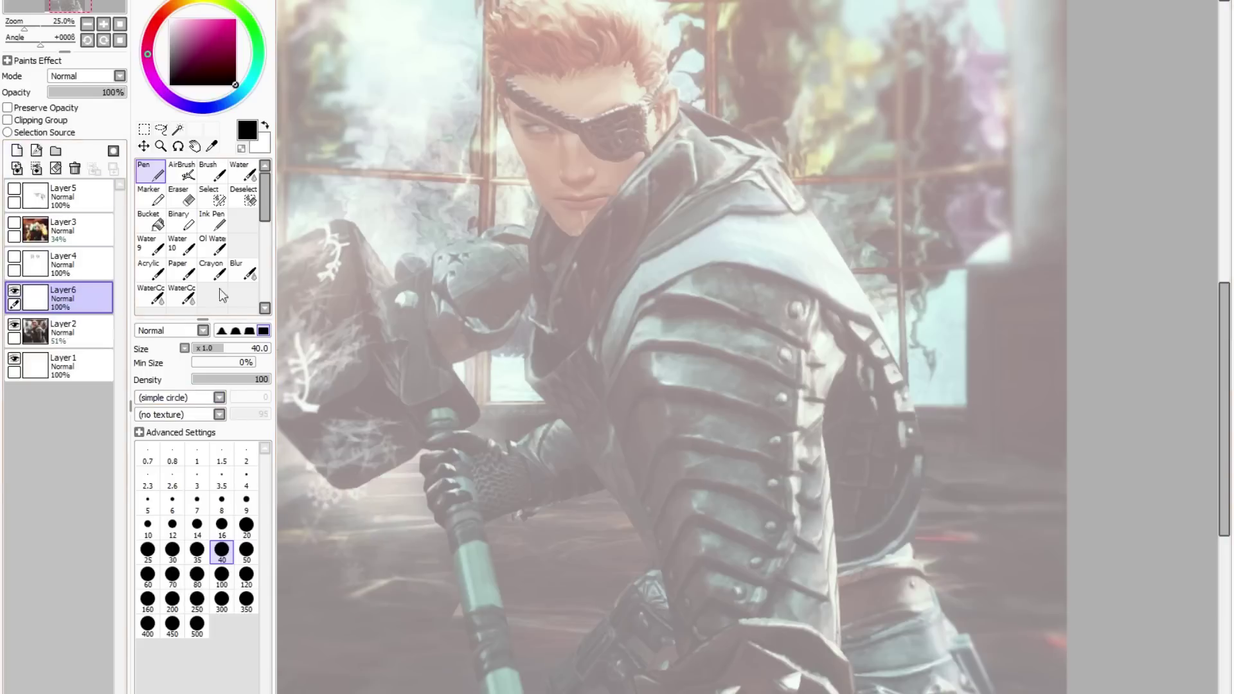
pyautogui.moveTo(351, 526)
pyautogui.mouseDown()
pyautogui.moveTo(379, 466)
pyautogui.moveTo(400, 525)
pyautogui.mouseUp()
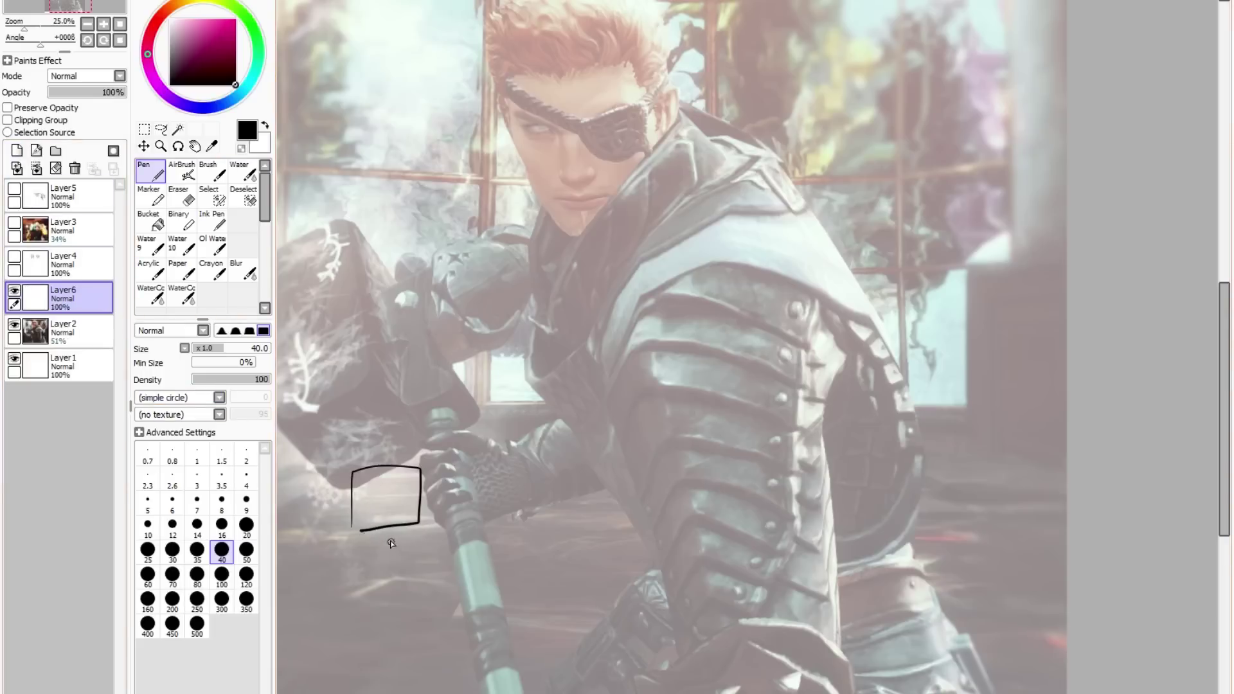
pyautogui.moveTo(349, 579)
pyautogui.mouseDown()
pyautogui.moveTo(419, 674)
pyautogui.moveTo(423, 606)
pyautogui.mouseUp()
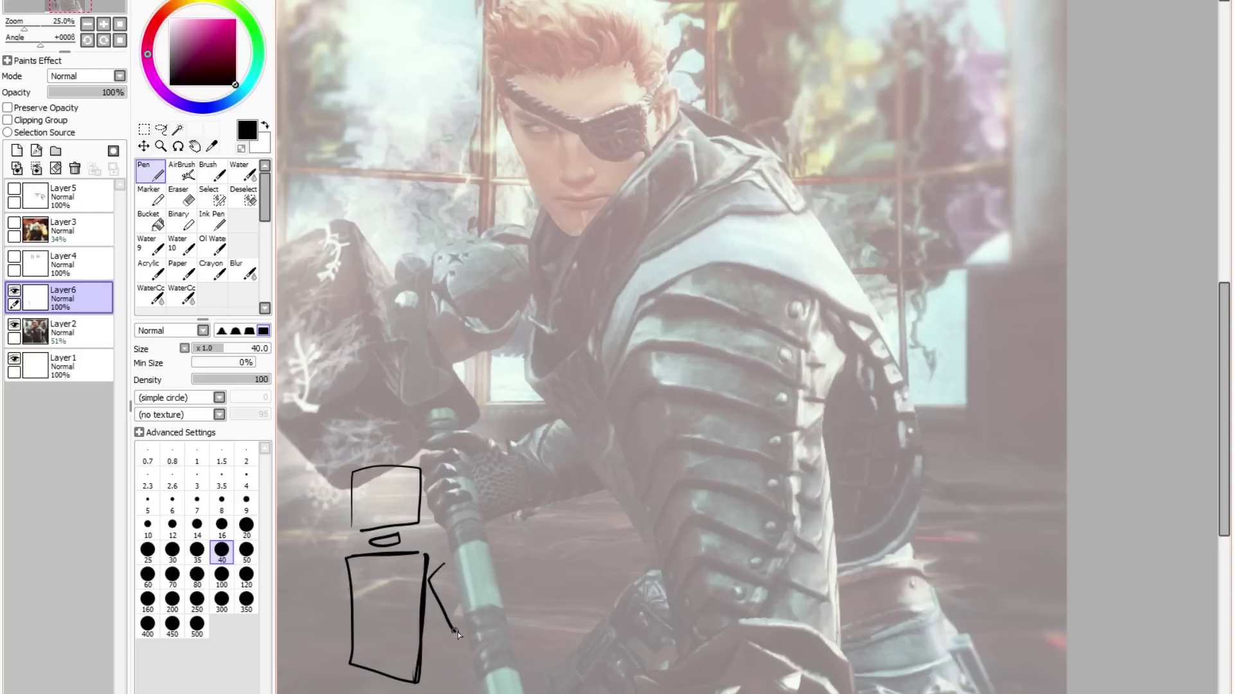
pyautogui.moveTo(461, 643)
pyautogui.mouseDown()
pyautogui.moveTo(494, 643)
pyautogui.moveTo(460, 653)
pyautogui.mouseUp()
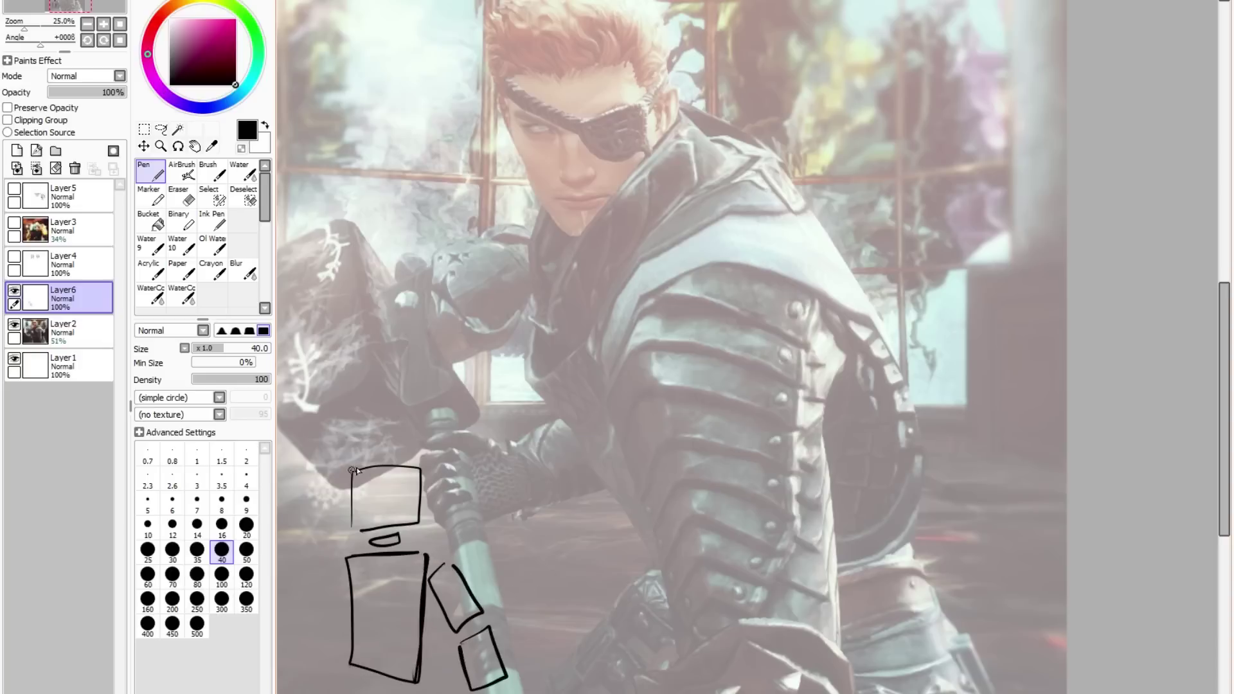
# Step: Add side and top faces to the small figure's head, torso and arm boxes to give them depth
pyautogui.moveTo(419, 467); pyautogui.dragTo(433, 457)
pyautogui.moveTo(391, 452); pyautogui.dragTo(440, 448)
pyautogui.moveTo(403, 538); pyautogui.dragTo(441, 544)
pyautogui.moveTo(439, 609); pyautogui.dragTo(437, 690)
pyautogui.moveTo(440, 678); pyautogui.dragTo(425, 692)
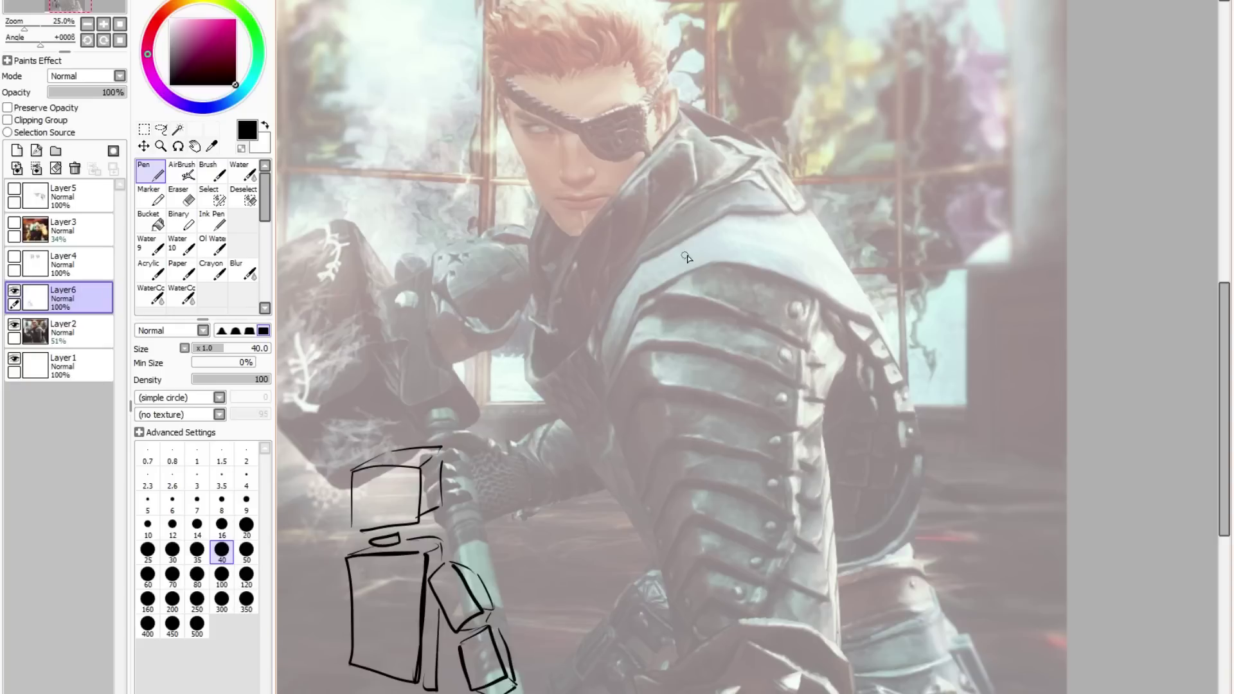
# Step: Outline a shoulder block over the man's near shoulder and draw the long side edges of his upper arm block
pyautogui.moveTo(756, 240); pyautogui.dragTo(617, 276)
pyautogui.moveTo(804, 246); pyautogui.dragTo(767, 250)
pyautogui.moveTo(630, 379); pyautogui.dragTo(794, 345)
pyautogui.moveTo(601, 293); pyautogui.dragTo(682, 655)
pyautogui.moveTo(806, 270); pyautogui.dragTo(842, 667)
pyautogui.moveTo(635, 384); pyautogui.dragTo(691, 646)
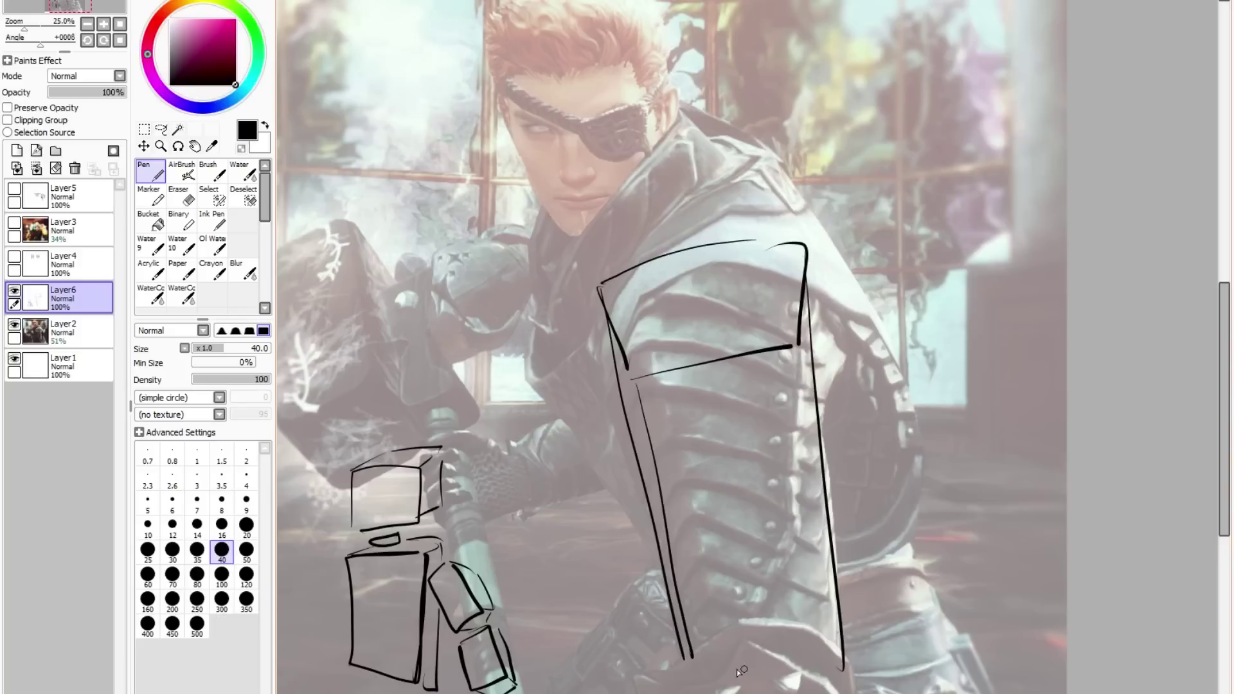
pyautogui.moveTo(797, 351); pyautogui.dragTo(834, 656)
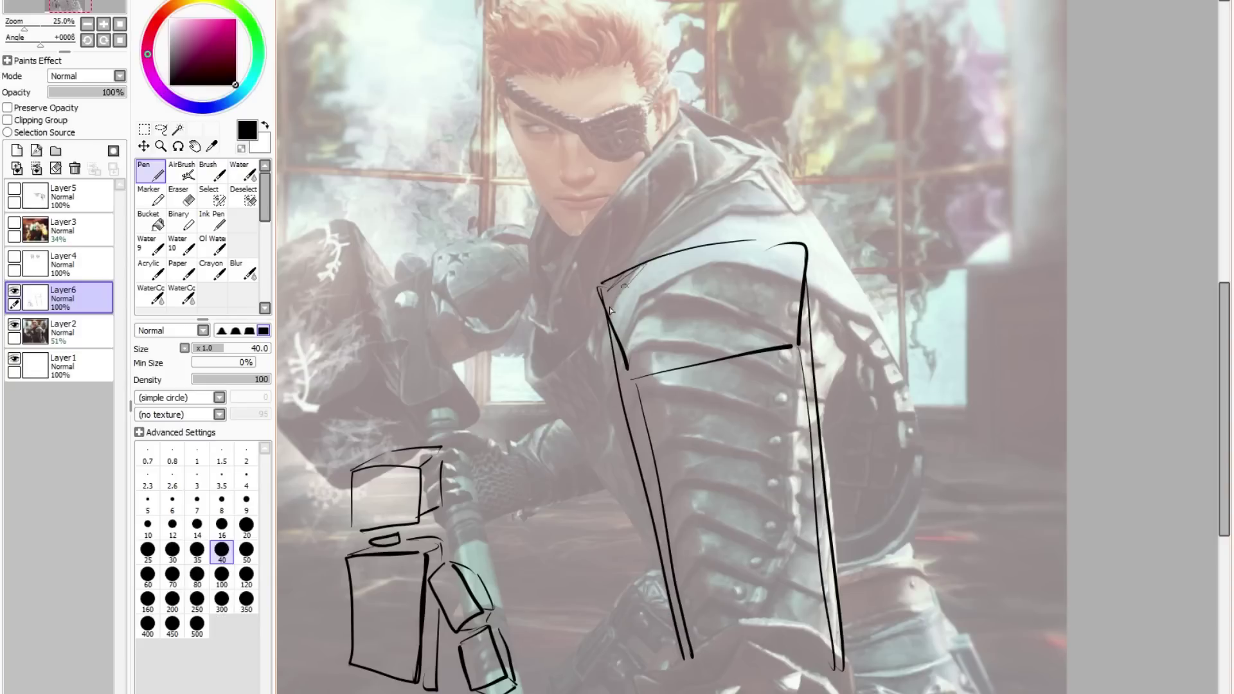
# Step: Hatch the shaded side of the upper arm block, close its lower end, and thicken its edges and corners
pyautogui.moveTo(616, 284)
pyautogui.mouseDown()
pyautogui.moveTo(682, 302)
pyautogui.moveTo(637, 397)
pyautogui.moveTo(643, 476)
pyautogui.moveTo(673, 540)
pyautogui.mouseUp()
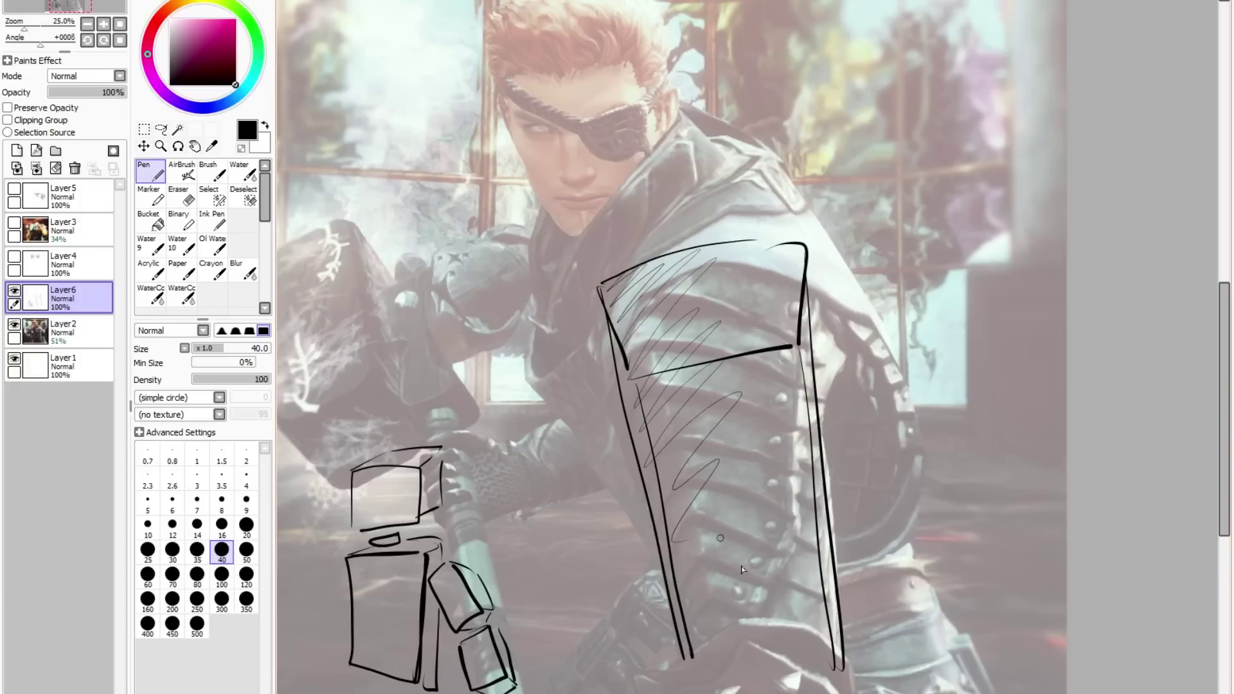
pyautogui.moveTo(685, 676); pyautogui.dragTo(823, 671)
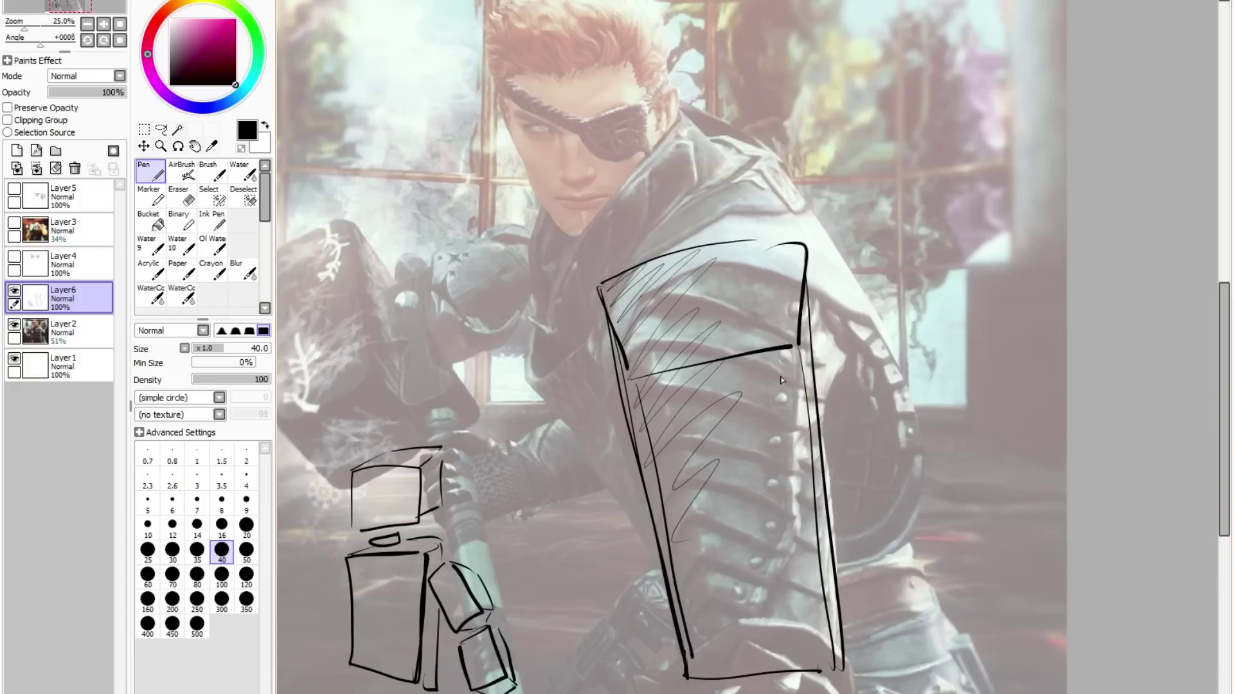
pyautogui.moveTo(644, 434); pyautogui.dragTo(691, 671)
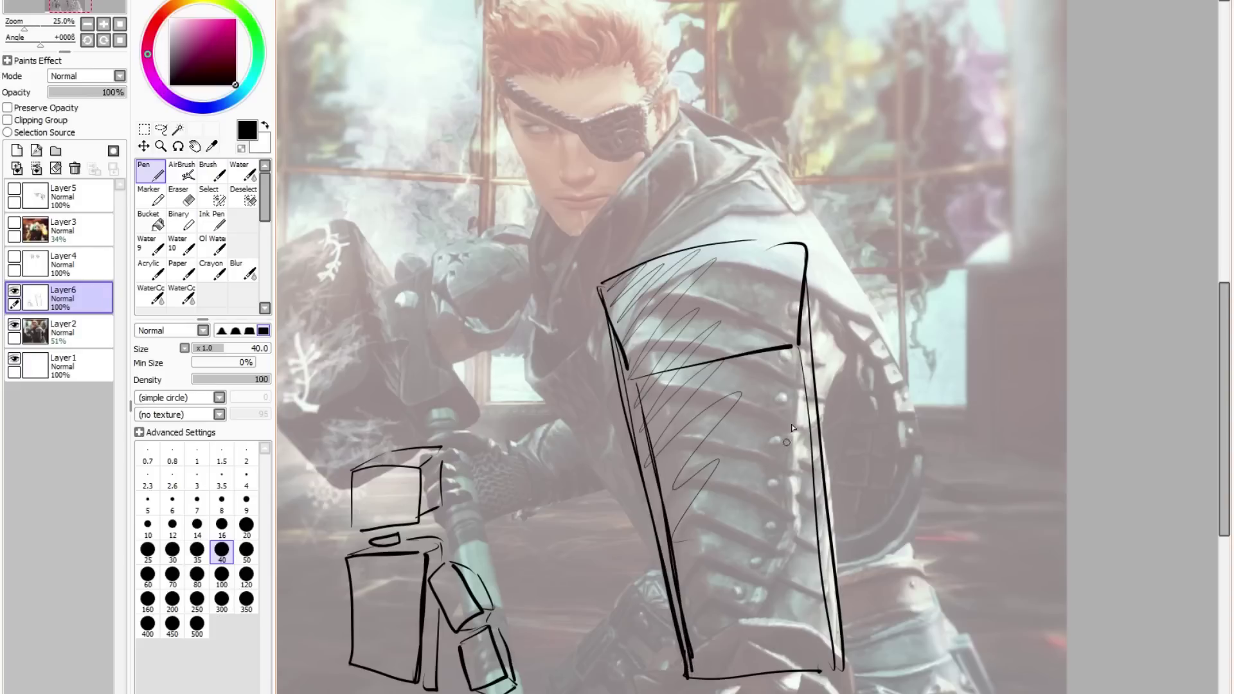
pyautogui.moveTo(806, 273); pyautogui.dragTo(800, 357)
pyautogui.moveTo(811, 424); pyautogui.dragTo(837, 685)
pyautogui.moveTo(688, 652)
pyautogui.mouseDown()
pyautogui.moveTo(710, 664)
pyautogui.moveTo(783, 677)
pyautogui.moveTo(717, 681)
pyautogui.moveTo(787, 680)
pyautogui.moveTo(695, 682)
pyautogui.mouseUp()
pyautogui.moveTo(843, 651); pyautogui.dragTo(835, 677)
pyautogui.moveTo(719, 684); pyautogui.dragTo(703, 690)
pyautogui.moveTo(608, 317); pyautogui.dragTo(662, 550)
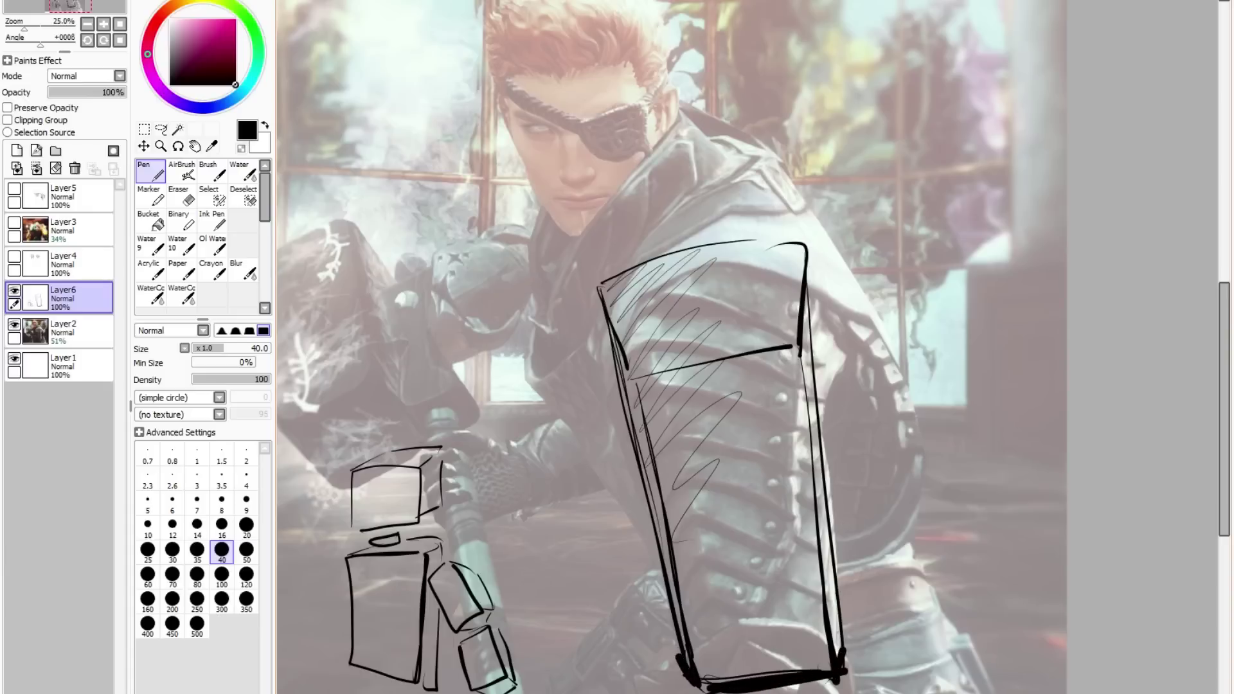
# Step: Draw the elbow joint below the upper arm block and start the forearm block's diverging side edges
pyautogui.moveTo(1208, 528); pyautogui.dragTo(1208, 553)
pyautogui.moveTo(707, 618)
pyautogui.mouseDown()
pyautogui.moveTo(829, 629)
pyautogui.moveTo(703, 623)
pyautogui.mouseUp()
pyautogui.moveTo(829, 605); pyautogui.dragTo(838, 625)
pyautogui.moveTo(702, 624)
pyautogui.mouseDown()
pyautogui.moveTo(702, 609)
pyautogui.moveTo(640, 693)
pyautogui.mouseUp()
pyautogui.moveTo(700, 624); pyautogui.dragTo(668, 693)
pyautogui.moveTo(834, 632); pyautogui.dragTo(815, 693)
pyautogui.moveTo(840, 635); pyautogui.dragTo(829, 693)
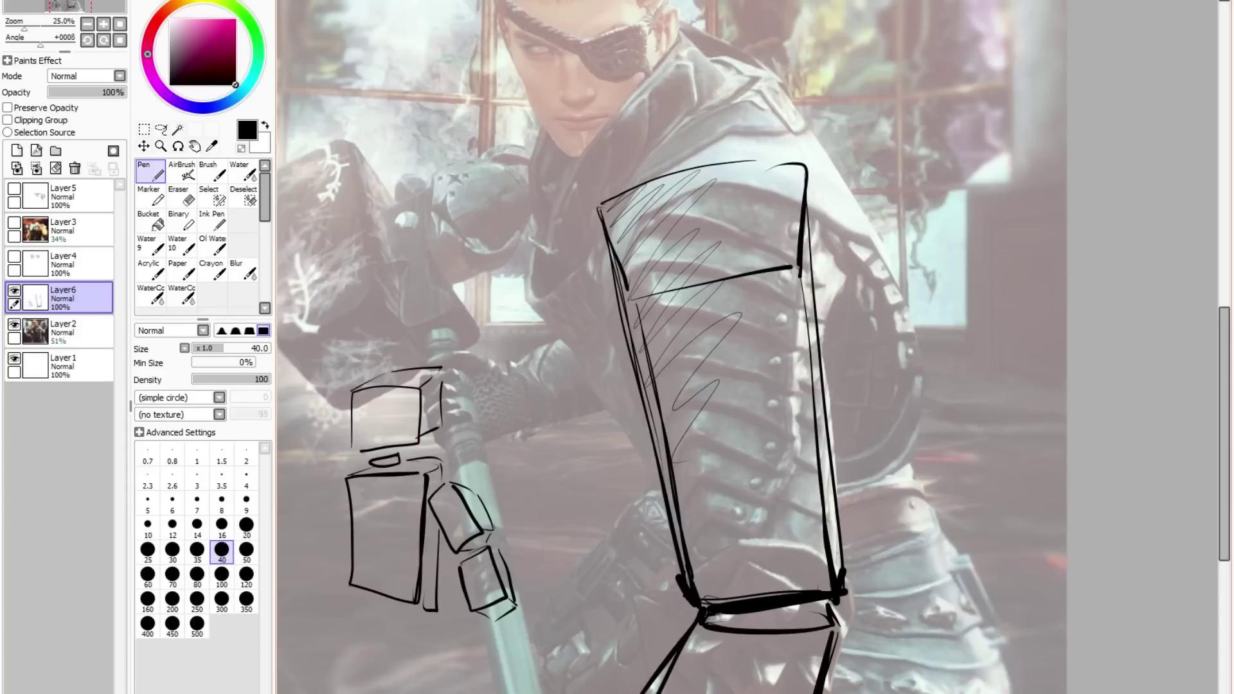
# Step: Sketch the top edges of the man's torso block from below the chin over the collar to the near shoulder
pyautogui.moveTo(1223, 522); pyautogui.dragTo(1224, 485)
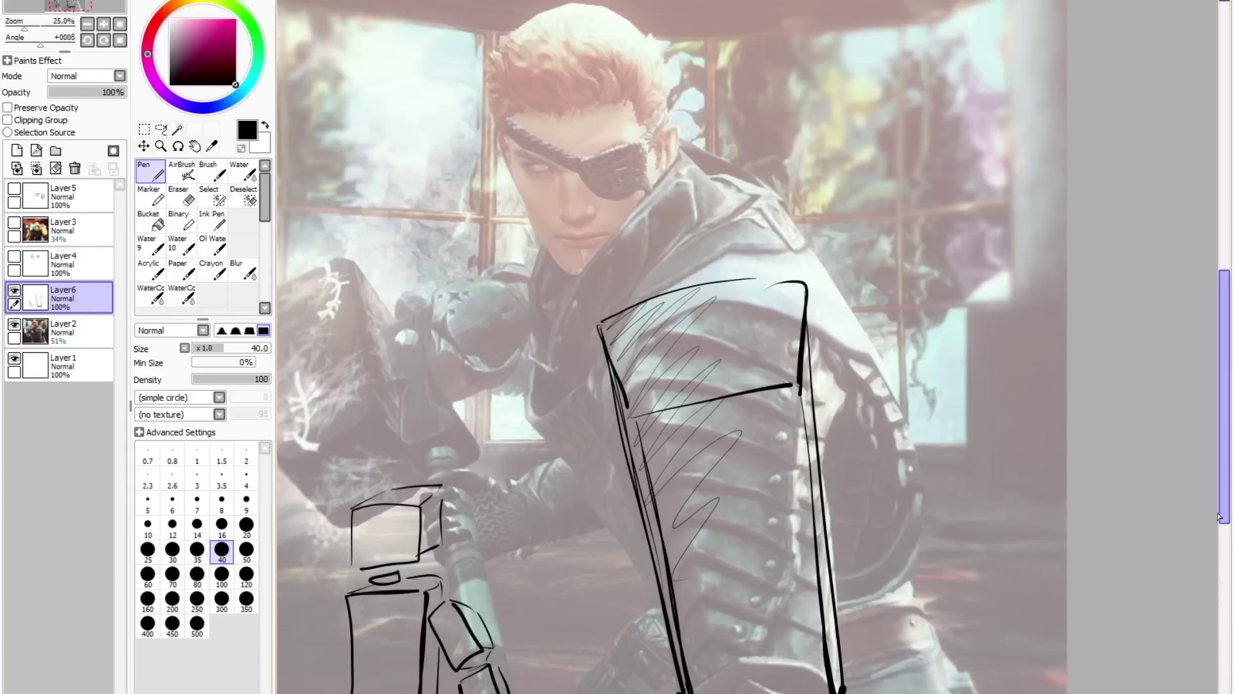
pyautogui.moveTo(564, 253)
pyautogui.mouseDown()
pyautogui.moveTo(592, 306)
pyautogui.moveTo(670, 182)
pyautogui.mouseUp()
pyautogui.moveTo(669, 181); pyautogui.dragTo(772, 261)
pyautogui.moveTo(700, 196); pyautogui.dragTo(812, 283)
pyautogui.moveTo(766, 241); pyautogui.dragTo(816, 286)
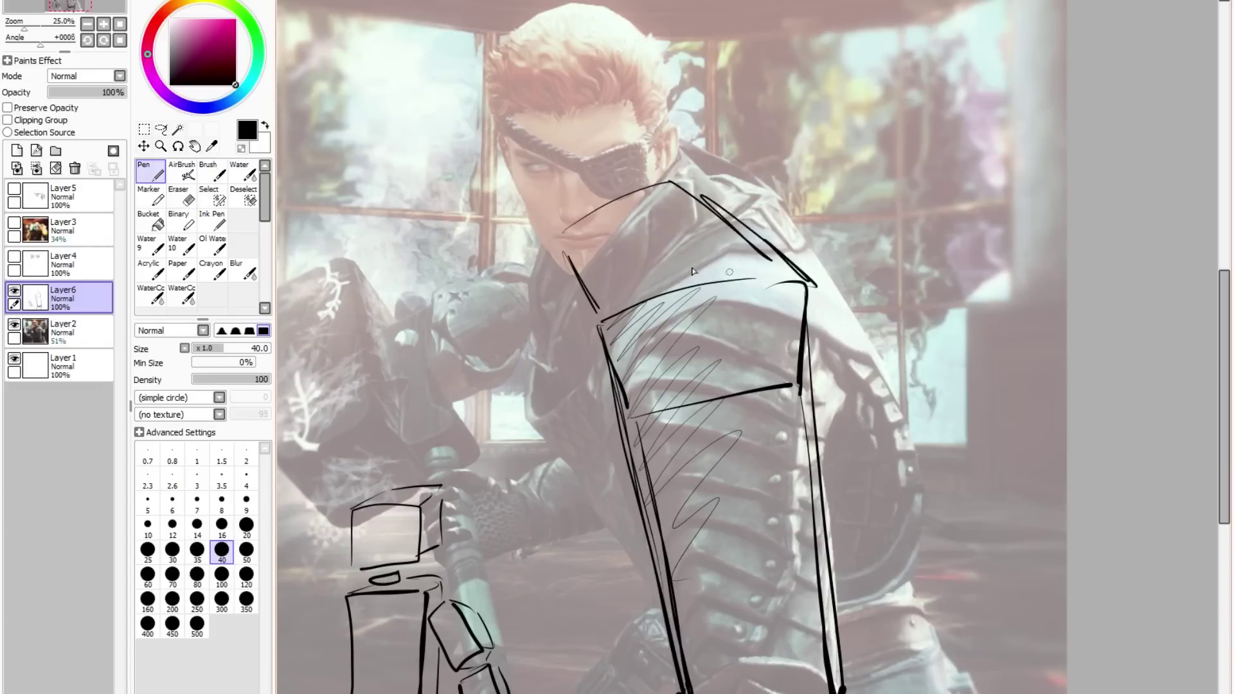
# Step: Draw the curved chest edge and the long curved back edge of the man's torso block
pyautogui.moveTo(579, 293)
pyautogui.mouseDown()
pyautogui.moveTo(542, 251)
pyautogui.moveTo(640, 182)
pyautogui.mouseUp()
pyautogui.moveTo(550, 289); pyautogui.dragTo(597, 476)
pyautogui.moveTo(543, 264); pyautogui.dragTo(669, 578)
pyautogui.moveTo(811, 289)
pyautogui.mouseDown()
pyautogui.moveTo(844, 342)
pyautogui.moveTo(893, 600)
pyautogui.mouseUp()
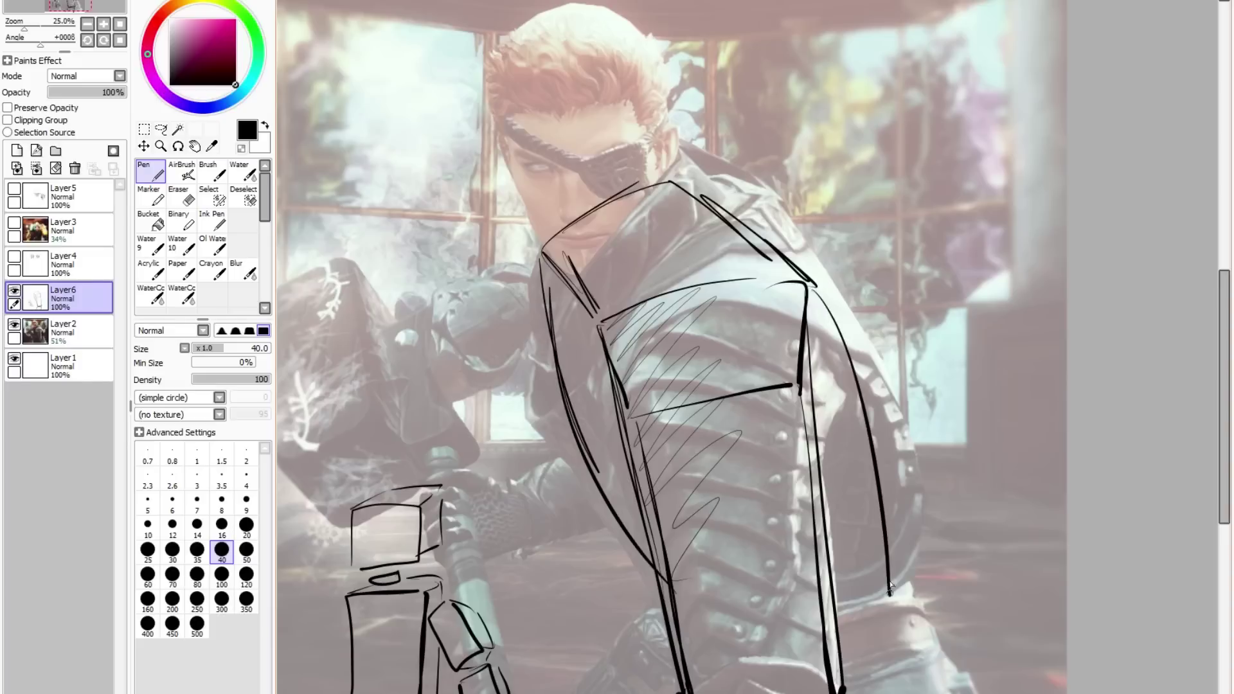
pyautogui.moveTo(841, 352); pyautogui.dragTo(890, 601)
pyautogui.moveTo(882, 530); pyautogui.dragTo(886, 598)
# Step: Add a flat top face to the small figure's torso box and go over its outer side edge
pyautogui.moveTo(364, 593); pyautogui.dragTo(447, 594)
pyautogui.moveTo(406, 585); pyautogui.dragTo(448, 595)
pyautogui.moveTo(352, 596); pyautogui.dragTo(358, 692)
# Step: Go over the man's torso outline again and reinforce the edges of the near shoulder block
pyautogui.moveTo(671, 181)
pyautogui.mouseDown()
pyautogui.moveTo(750, 226)
pyautogui.moveTo(763, 275)
pyautogui.moveTo(558, 241)
pyautogui.moveTo(593, 335)
pyautogui.mouseUp()
pyautogui.moveTo(554, 243)
pyautogui.mouseDown()
pyautogui.moveTo(549, 315)
pyautogui.moveTo(649, 550)
pyautogui.mouseUp()
pyautogui.moveTo(796, 247); pyautogui.dragTo(892, 602)
pyautogui.moveTo(623, 309)
pyautogui.mouseDown()
pyautogui.moveTo(773, 285)
pyautogui.moveTo(621, 409)
pyautogui.mouseUp()
pyautogui.moveTo(805, 290); pyautogui.dragTo(799, 385)
pyautogui.moveTo(723, 395)
pyautogui.mouseDown()
pyautogui.moveTo(692, 400)
pyautogui.moveTo(719, 414)
pyautogui.mouseUp()
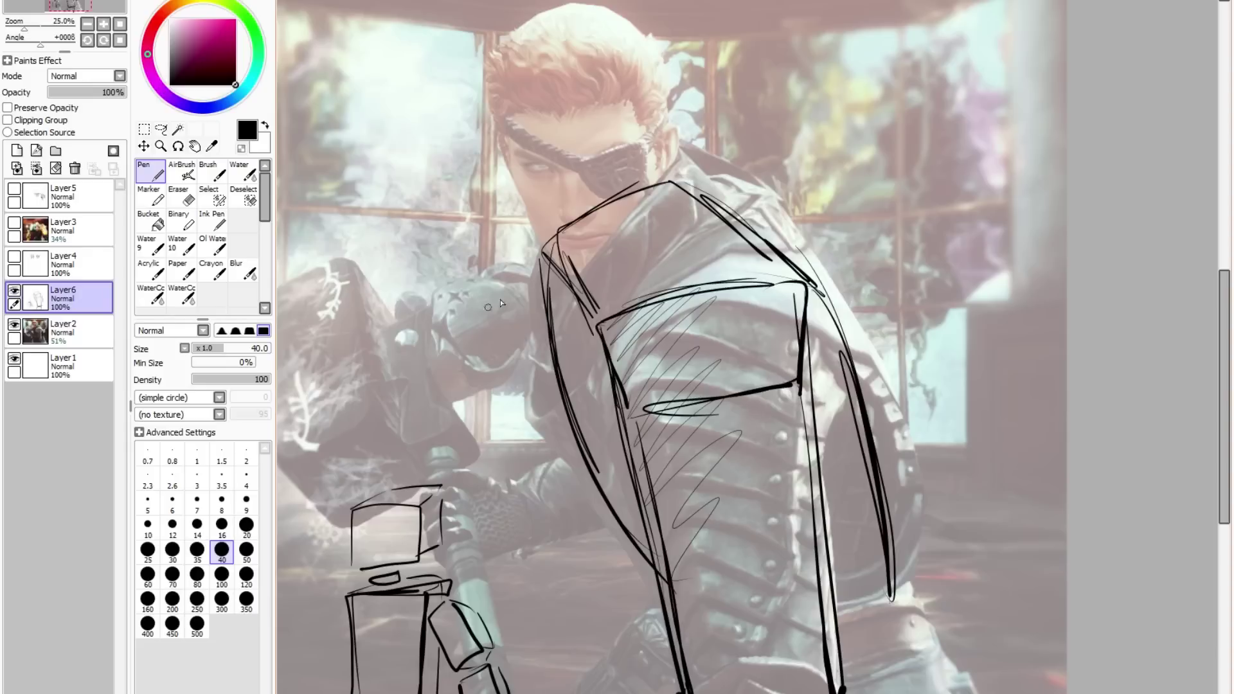
# Step: Draw a tapered box around the man's head with front, top and side faces
pyautogui.moveTo(553, 1)
pyautogui.mouseDown()
pyautogui.moveTo(480, 67)
pyautogui.moveTo(479, 122)
pyautogui.moveTo(532, 251)
pyautogui.mouseUp()
pyautogui.moveTo(483, 103); pyautogui.dragTo(537, 259)
pyautogui.moveTo(479, 65)
pyautogui.mouseDown()
pyautogui.moveTo(612, 70)
pyautogui.moveTo(646, 257)
pyautogui.moveTo(540, 264)
pyautogui.mouseUp()
pyautogui.moveTo(662, 86); pyautogui.dragTo(720, 36)
pyautogui.moveTo(559, 9)
pyautogui.mouseDown()
pyautogui.moveTo(700, 23)
pyautogui.moveTo(699, 225)
pyautogui.moveTo(666, 254)
pyautogui.mouseUp()
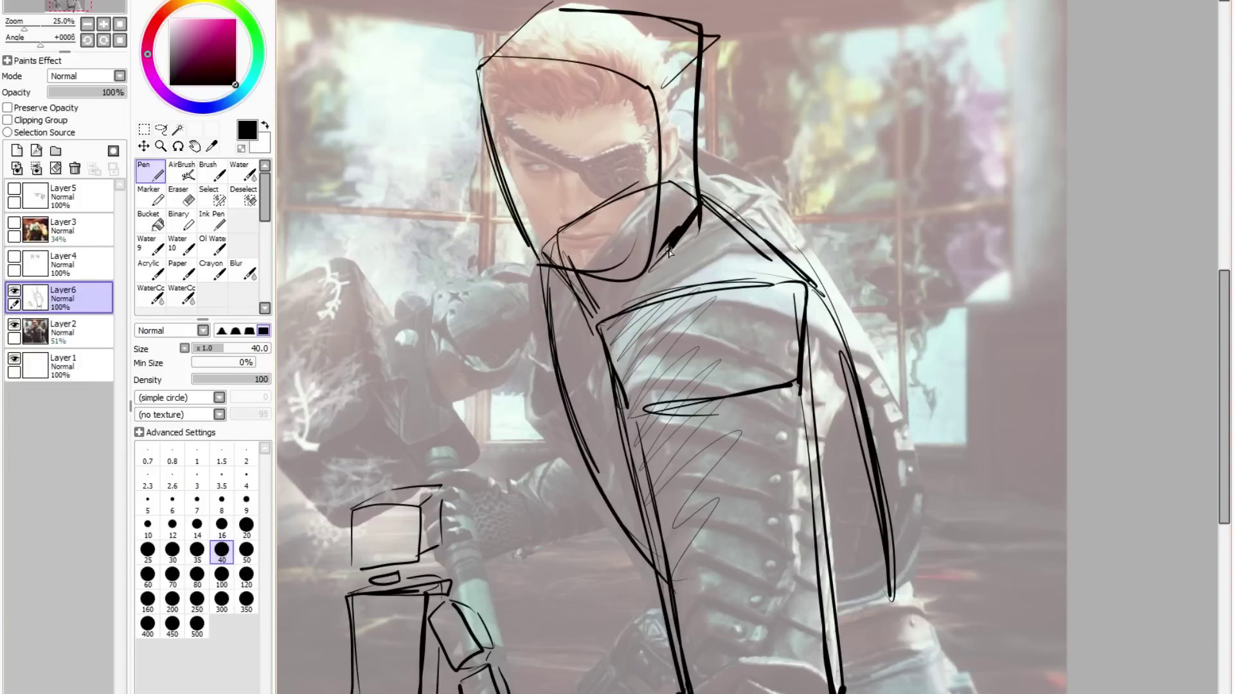
# Step: Hide the Layer2 picture and add a new layer above Layer6
pyautogui.click(64, 331)
pyautogui.click(14, 324)
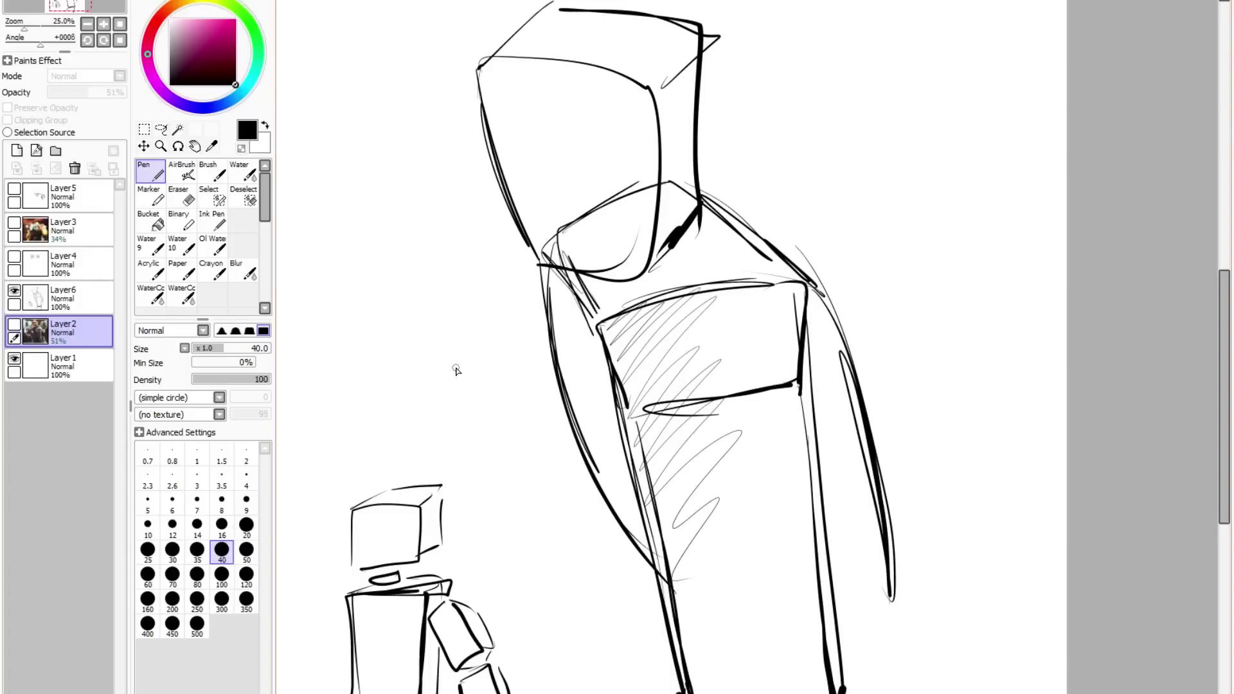
pyautogui.click(73, 301)
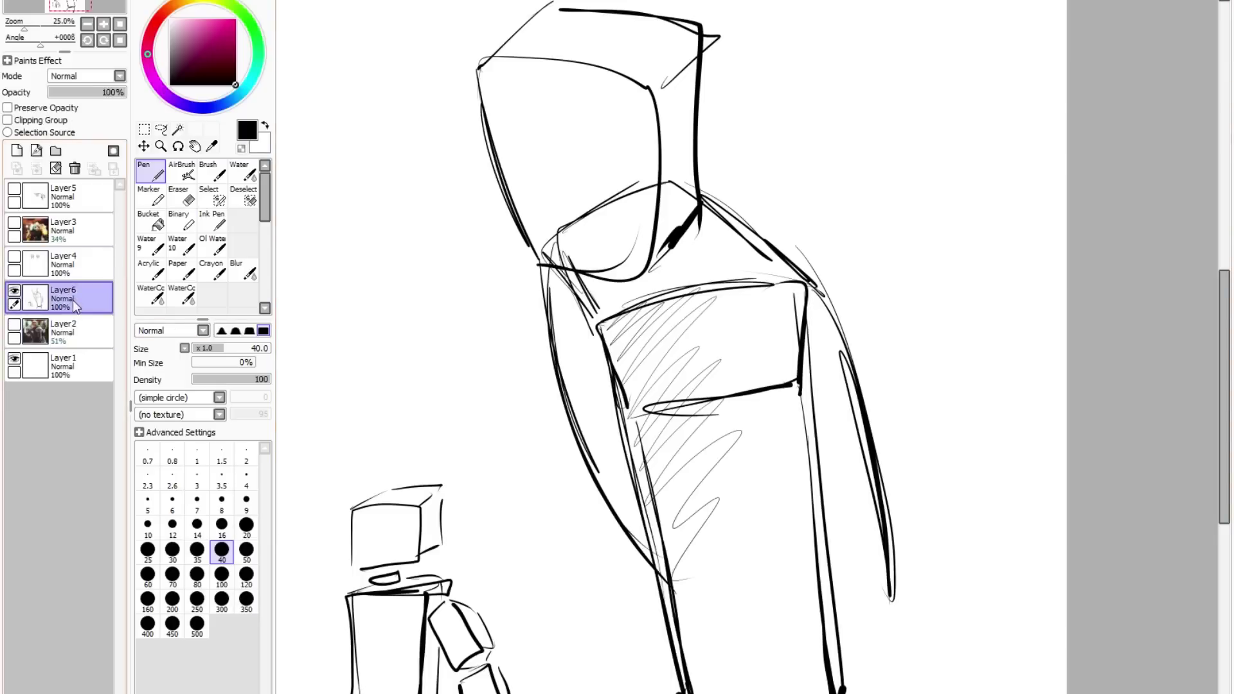
pyautogui.click(17, 151)
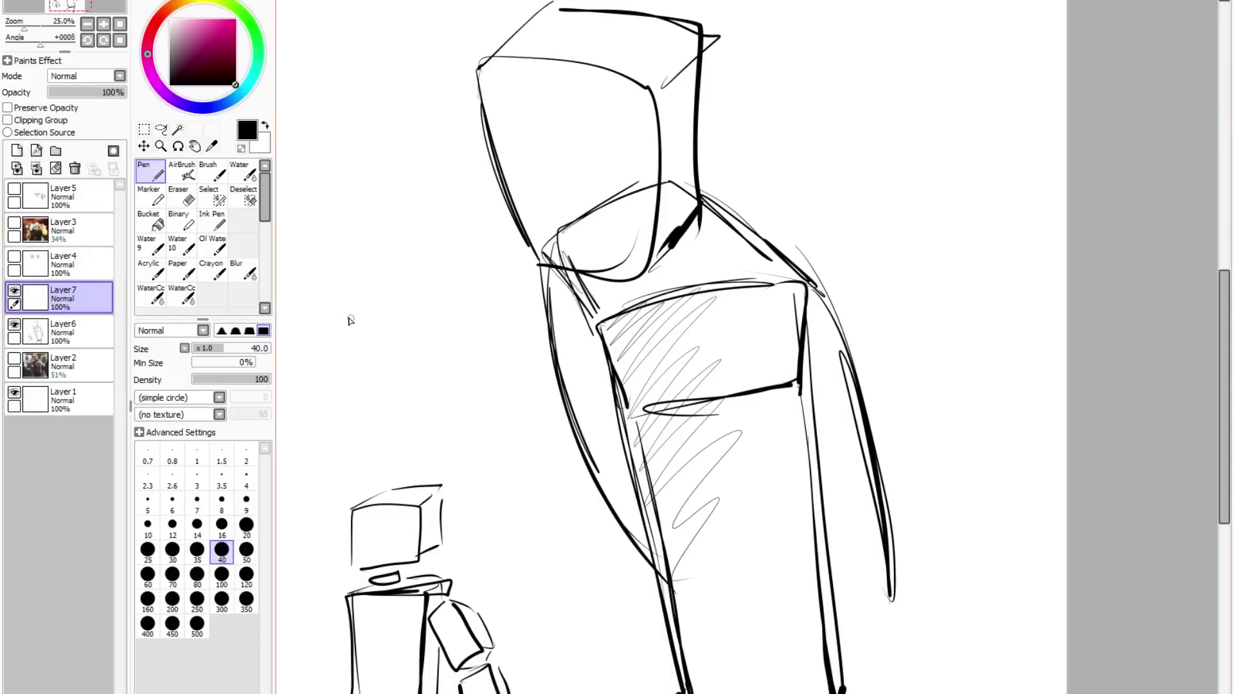
# Step: Draw a horizontal horizon line beside the figure with a small box below it, and erase the stray marks around the box
pyautogui.moveTo(315, 316)
pyautogui.mouseDown()
pyautogui.moveTo(452, 314)
pyautogui.moveTo(297, 313)
pyautogui.moveTo(483, 314)
pyautogui.mouseUp()
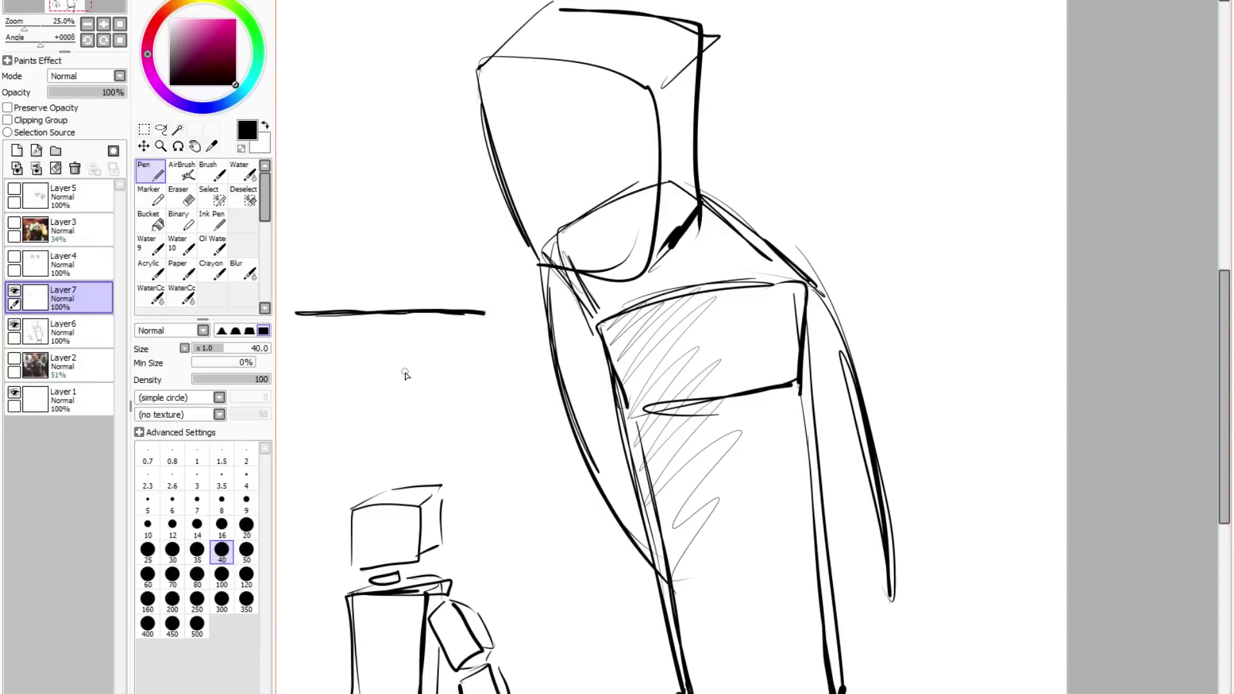
pyautogui.moveTo(405, 385)
pyautogui.mouseDown()
pyautogui.moveTo(433, 343)
pyautogui.moveTo(432, 388)
pyautogui.moveTo(406, 388)
pyautogui.mouseUp()
pyautogui.click(336, 309)
pyautogui.keyDown('shift'); pyautogui.click(406, 388); pyautogui.keyUp('shift')
pyautogui.moveTo(416, 337)
pyautogui.mouseDown()
pyautogui.moveTo(433, 342)
pyautogui.moveTo(392, 336)
pyautogui.moveTo(392, 378)
pyautogui.mouseUp()
pyautogui.press('e')
pyautogui.moveTo(379, 332)
pyautogui.mouseDown()
pyautogui.moveTo(391, 365)
pyautogui.moveTo(385, 331)
pyautogui.moveTo(354, 330)
pyautogui.moveTo(371, 325)
pyautogui.moveTo(373, 355)
pyautogui.mouseUp()
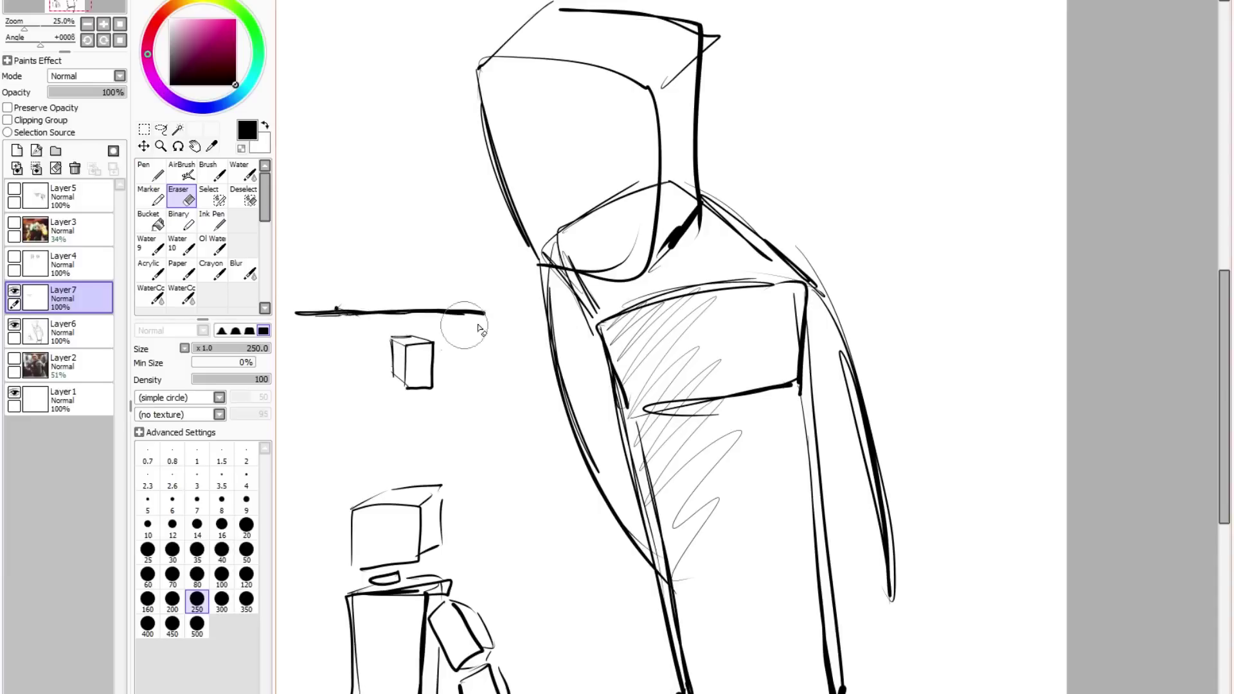
pyautogui.press('n')
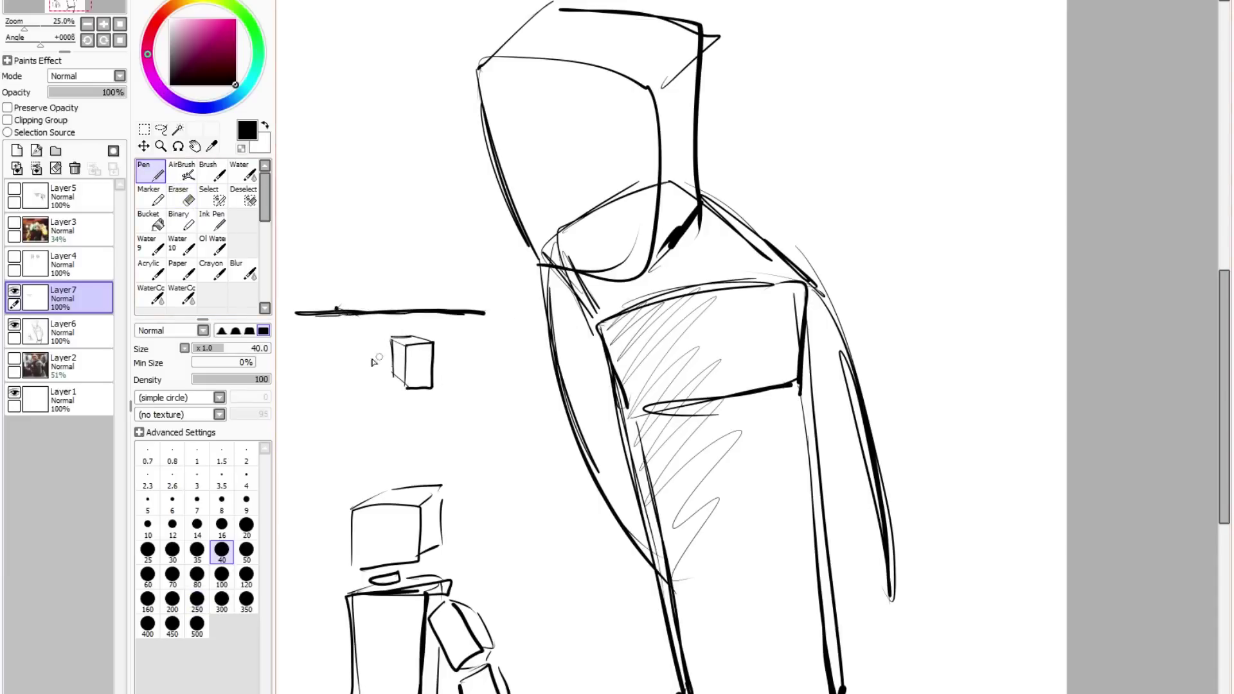
# Step: Draw a second small box beside the first one under the horizon line and erase its stray lines
pyautogui.moveTo(336, 393)
pyautogui.mouseDown()
pyautogui.moveTo(336, 350)
pyautogui.moveTo(367, 395)
pyautogui.moveTo(338, 397)
pyautogui.mouseUp()
pyautogui.moveTo(337, 350)
pyautogui.mouseDown()
pyautogui.moveTo(338, 309)
pyautogui.moveTo(369, 350)
pyautogui.mouseUp()
pyautogui.moveTo(335, 389); pyautogui.dragTo(336, 318)
pyautogui.press('e')
pyautogui.moveTo(344, 337)
pyautogui.mouseDown()
pyautogui.moveTo(328, 322)
pyautogui.moveTo(374, 322)
pyautogui.mouseUp()
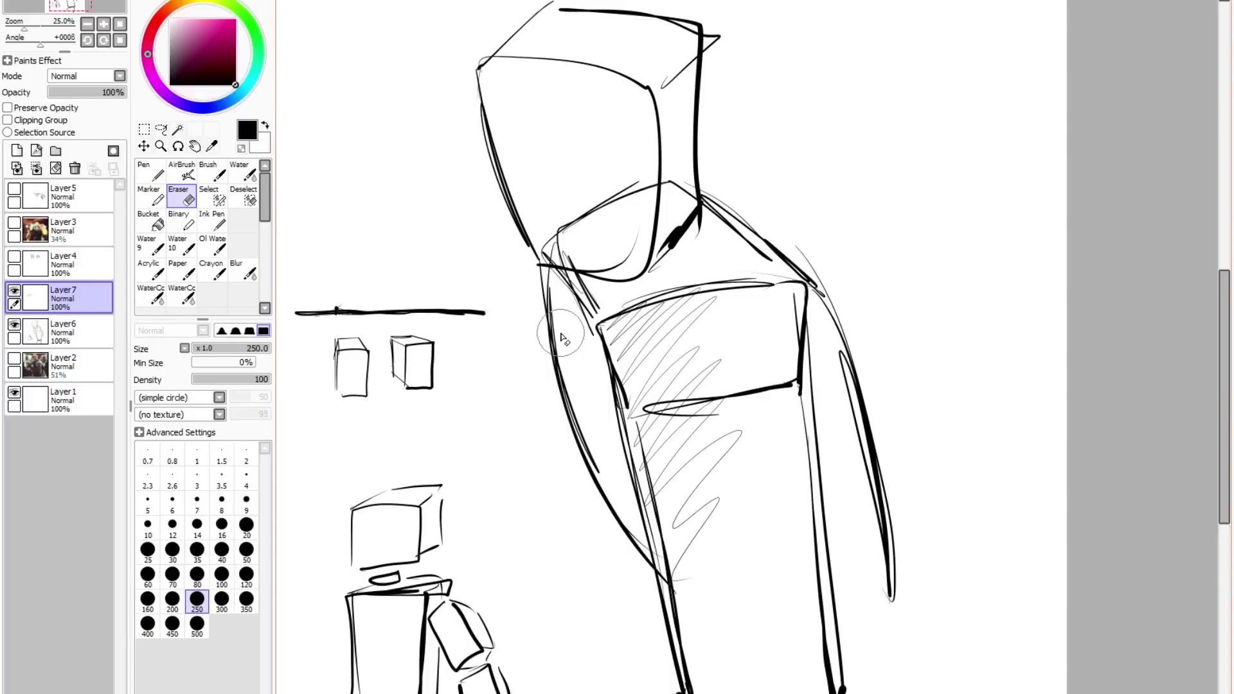
pyautogui.click(153, 172)
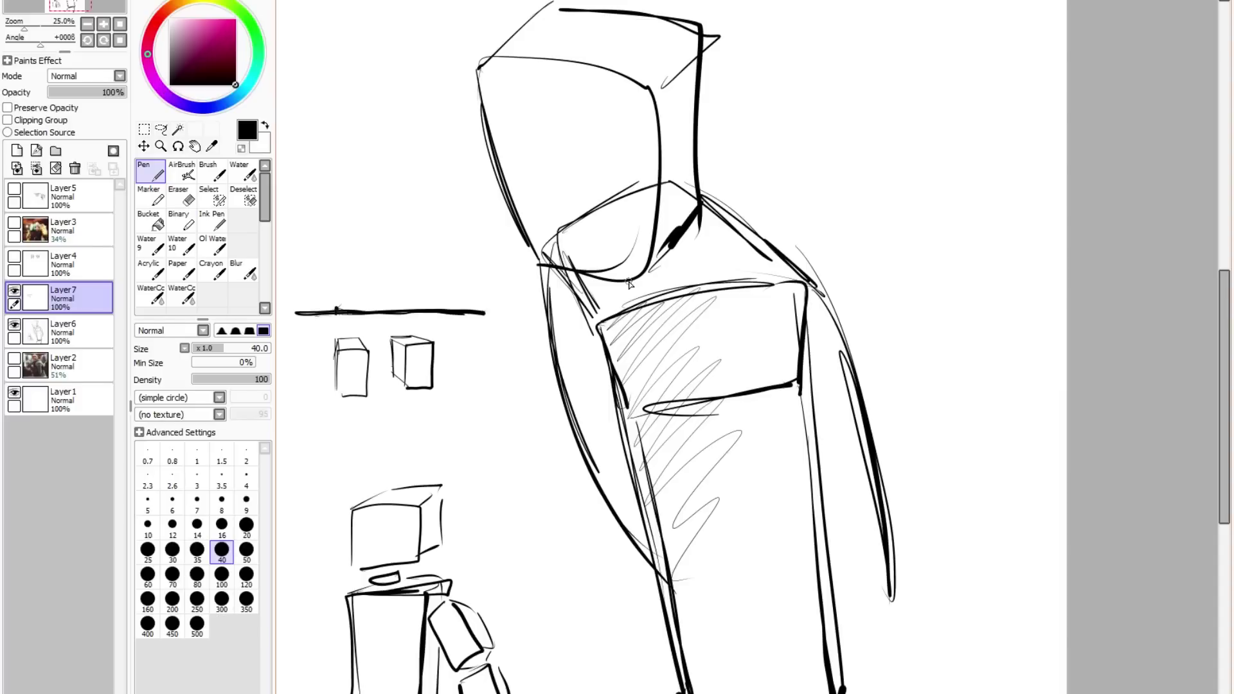
# Step: Redraw the edges of the large head box's front, top and side faces with heavier strokes
pyautogui.scroll(3, 1035, 281)
pyautogui.moveTo(699, 103); pyautogui.dragTo(648, 153)
pyautogui.moveTo(554, 75)
pyautogui.mouseDown()
pyautogui.moveTo(531, 92)
pyautogui.moveTo(538, 352)
pyautogui.mouseUp()
pyautogui.moveTo(654, 158)
pyautogui.mouseDown()
pyautogui.moveTo(658, 350)
pyautogui.moveTo(609, 356)
pyautogui.mouseUp()
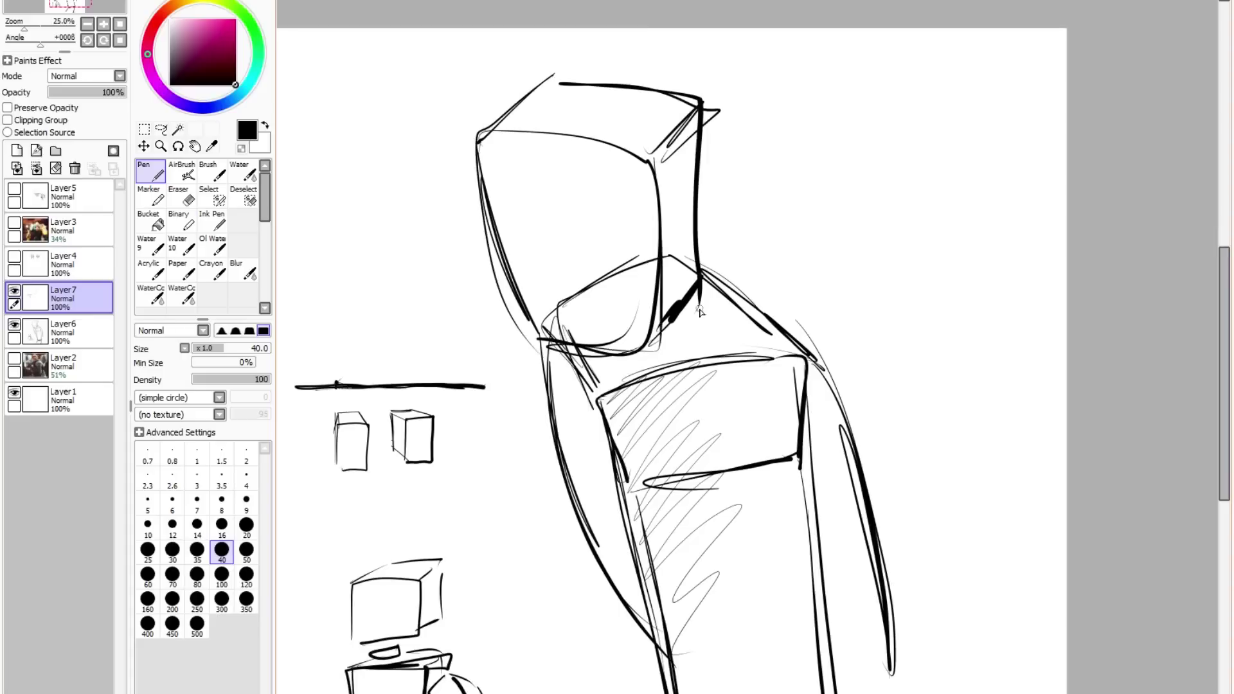
pyautogui.moveTo(702, 283); pyautogui.dragTo(649, 350)
pyautogui.moveTo(649, 170); pyautogui.dragTo(659, 347)
pyautogui.moveTo(533, 66)
pyautogui.mouseDown()
pyautogui.moveTo(561, 69)
pyautogui.moveTo(537, 85)
pyautogui.moveTo(649, 157)
pyautogui.moveTo(644, 326)
pyautogui.mouseUp()
pyautogui.moveTo(487, 133); pyautogui.dragTo(648, 353)
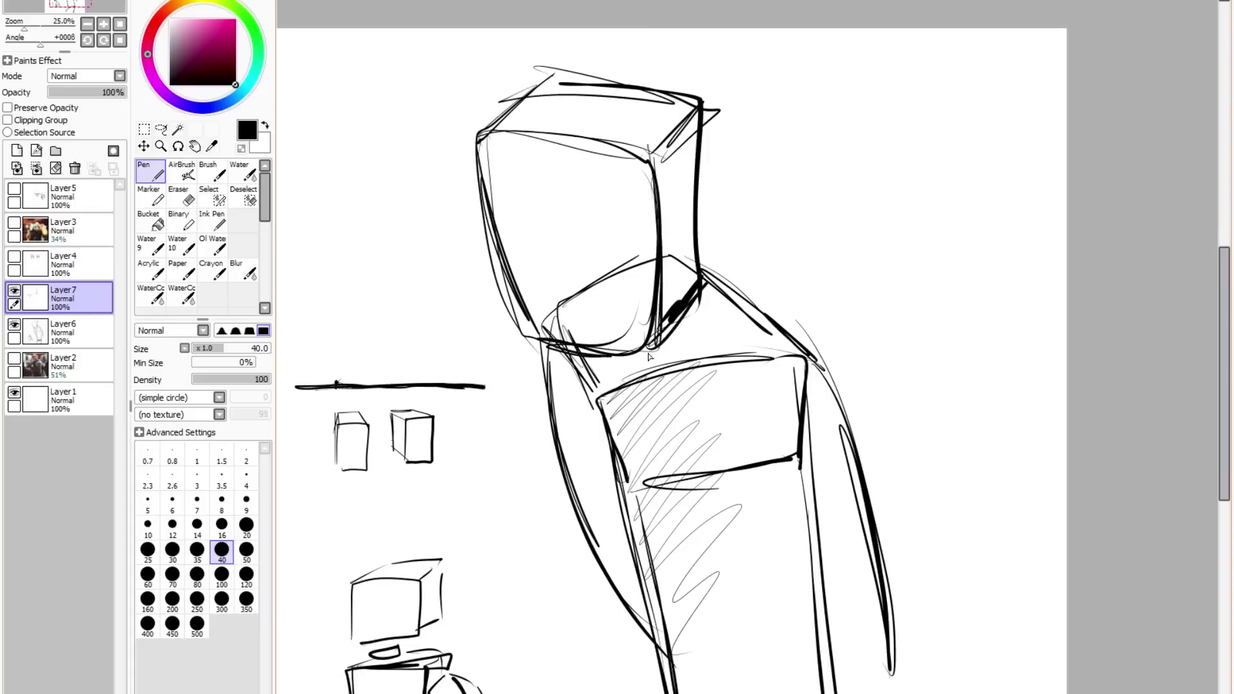
# Step: Reinforce the head box's back edge, add face centre and eye guide lines, and draw a long horizontal line from its top
pyautogui.moveTo(702, 154); pyautogui.dragTo(712, 271)
pyautogui.moveTo(711, 118); pyautogui.dragTo(707, 257)
pyautogui.moveTo(546, 136); pyautogui.dragTo(572, 338)
pyautogui.moveTo(476, 214); pyautogui.dragTo(656, 248)
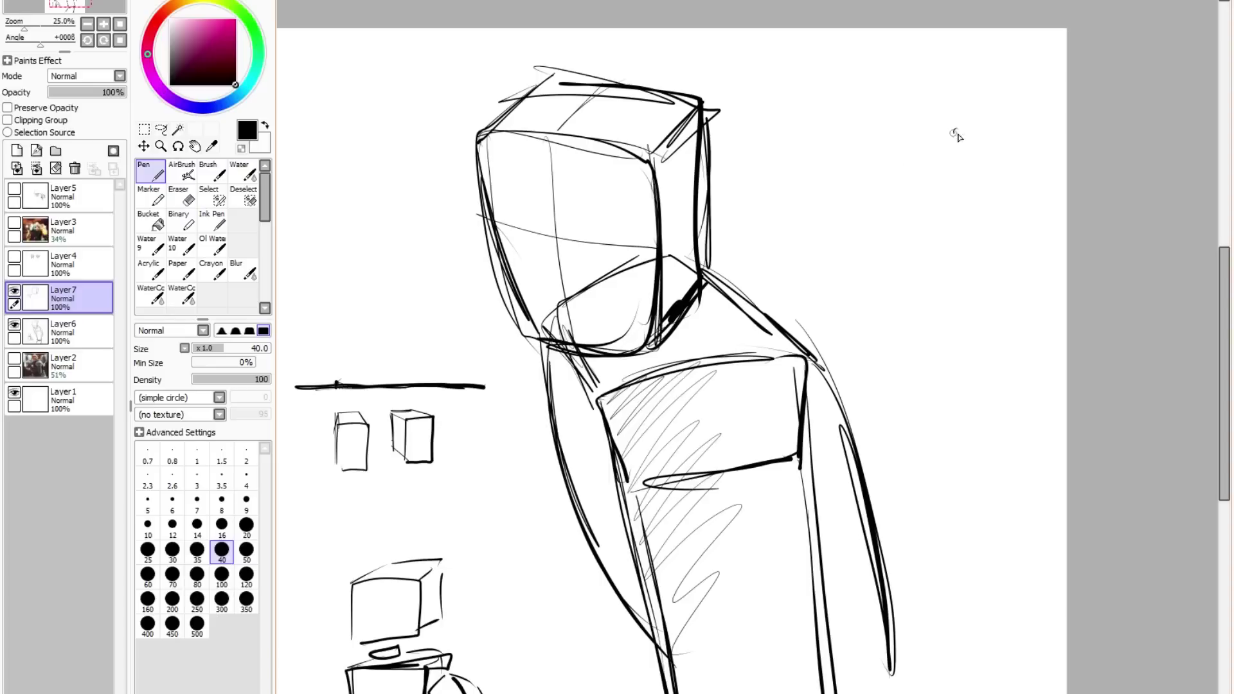
pyautogui.moveTo(550, 72); pyautogui.dragTo(927, 76)
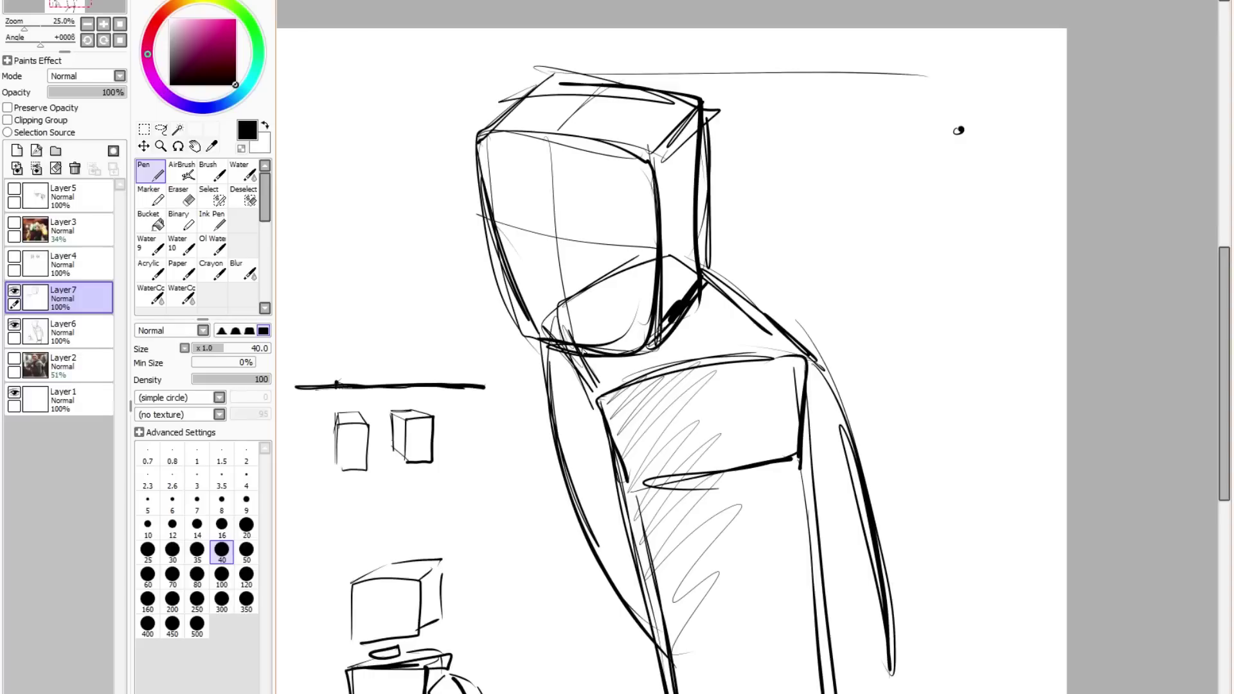
# Step: Hide Layer7 and Layer6, and show and select Layer4 with the two human heads
pyautogui.click(14, 291)
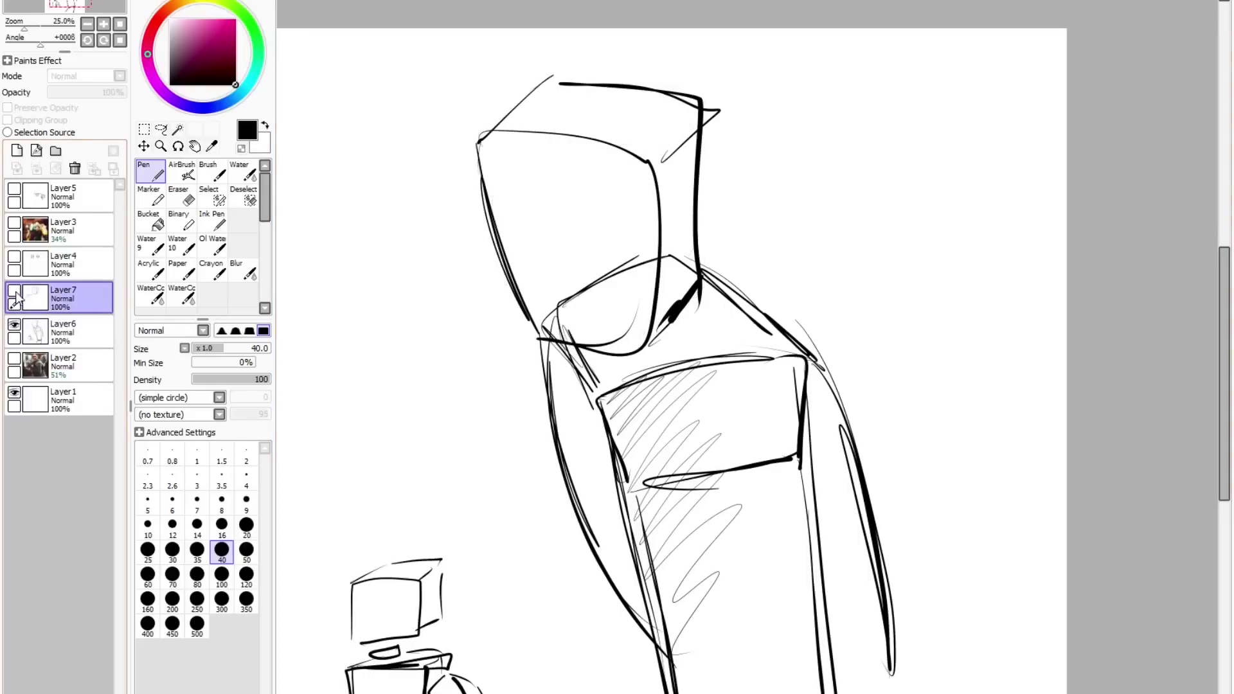
pyautogui.click(14, 325)
pyautogui.click(14, 257)
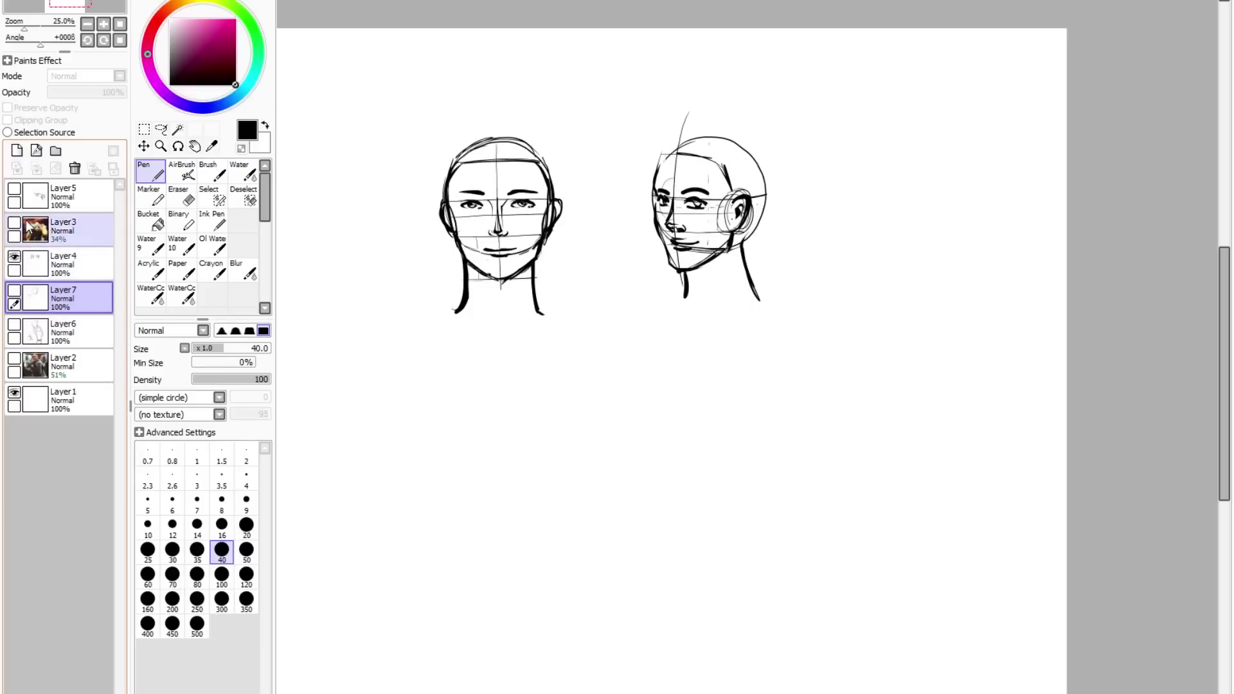
pyautogui.click(78, 261)
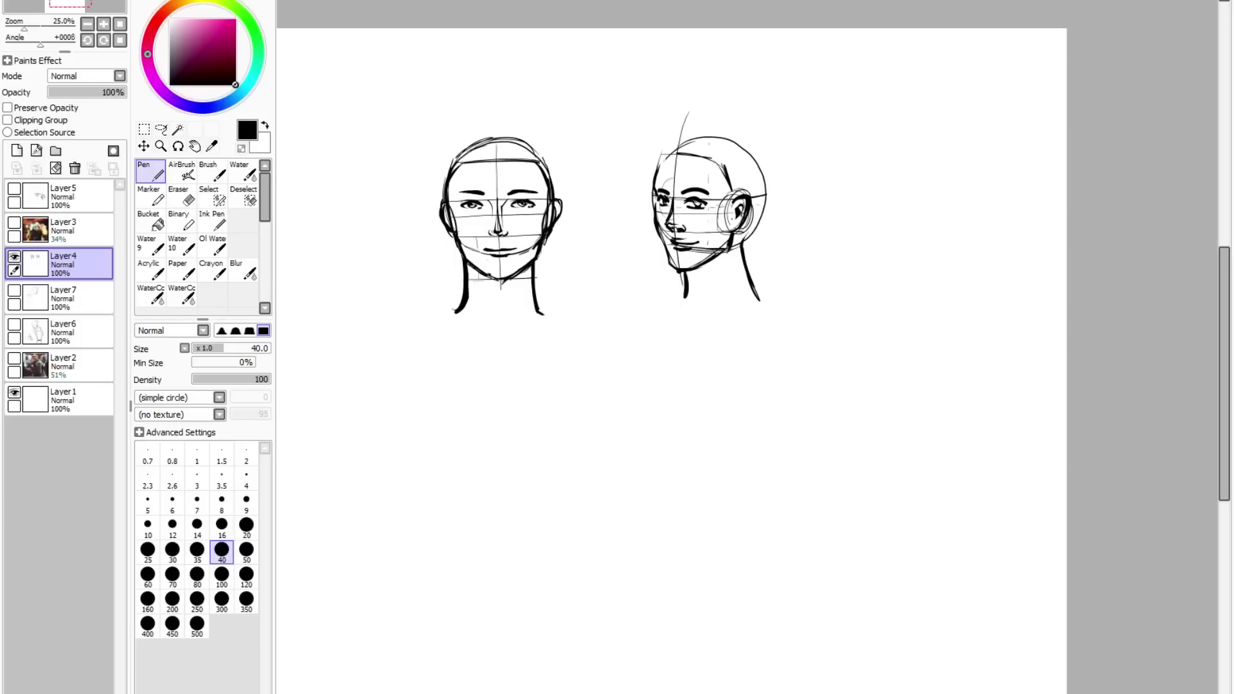
# Step: Bring up the browser with the Posemaniacs thirty-second drawing page and arrange it side by side with the painting program
pyautogui.hotkey('alt', 'Tab')
pyautogui.moveTo(662, 93); pyautogui.dragTo(1115, 10)
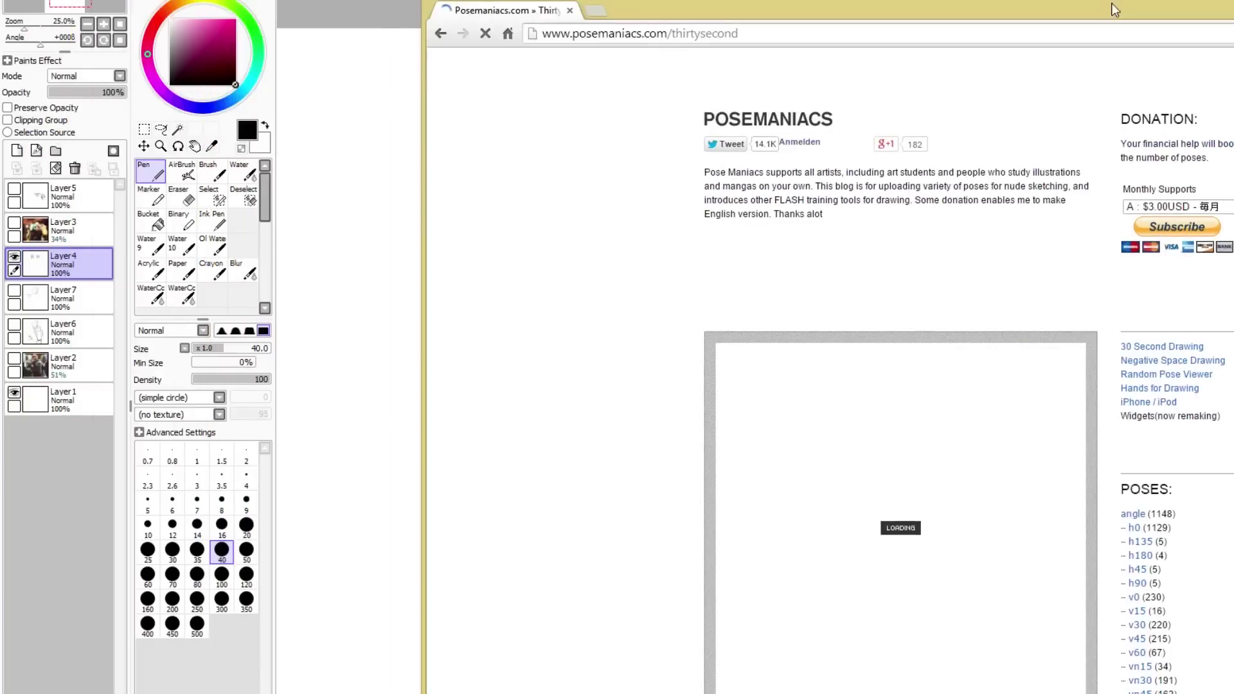
pyautogui.moveTo(423, 1); pyautogui.dragTo(902, 0)
pyautogui.moveTo(1158, 0)
pyautogui.mouseDown()
pyautogui.moveTo(739, 0)
pyautogui.moveTo(1062, 5)
pyautogui.moveTo(1046, 5)
pyautogui.mouseUp()
pyautogui.hotkey('alt', 'Tab')
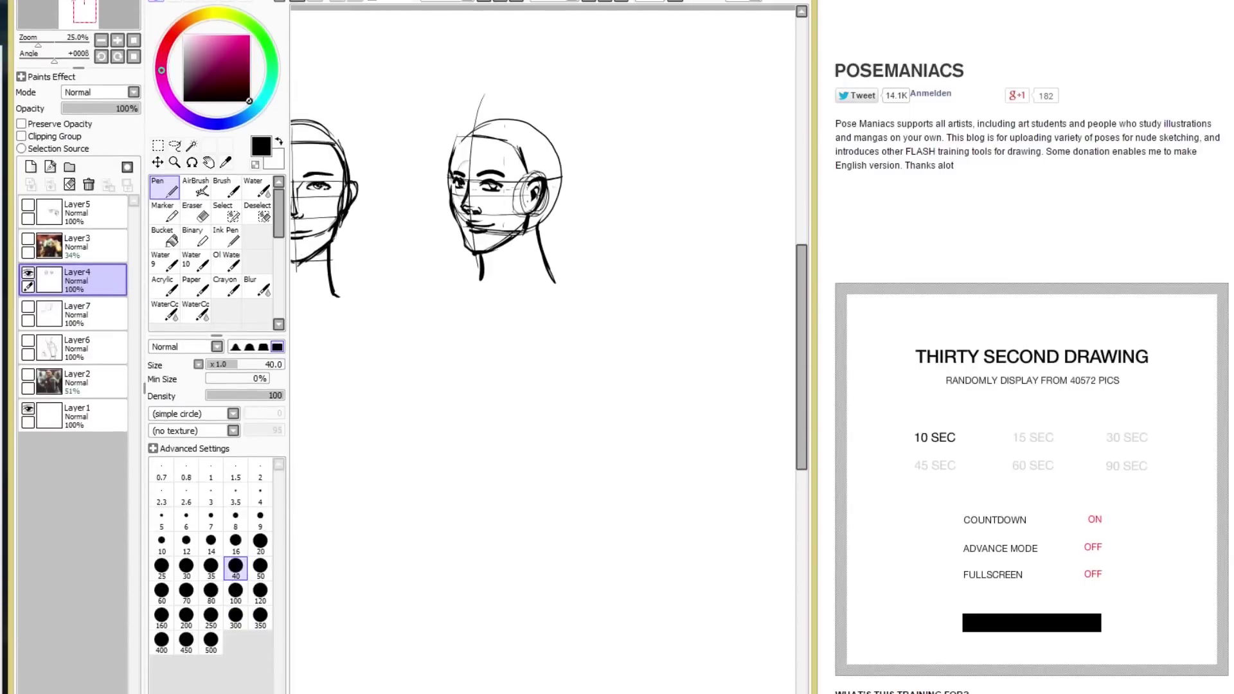
# Step: Set the Posemaniacs drawing interval to 30 SEC and start the random pose session
pyautogui.moveTo(479, 5); pyautogui.dragTo(479, 0)
pyautogui.moveTo(771, 688); pyautogui.dragTo(772, 693)
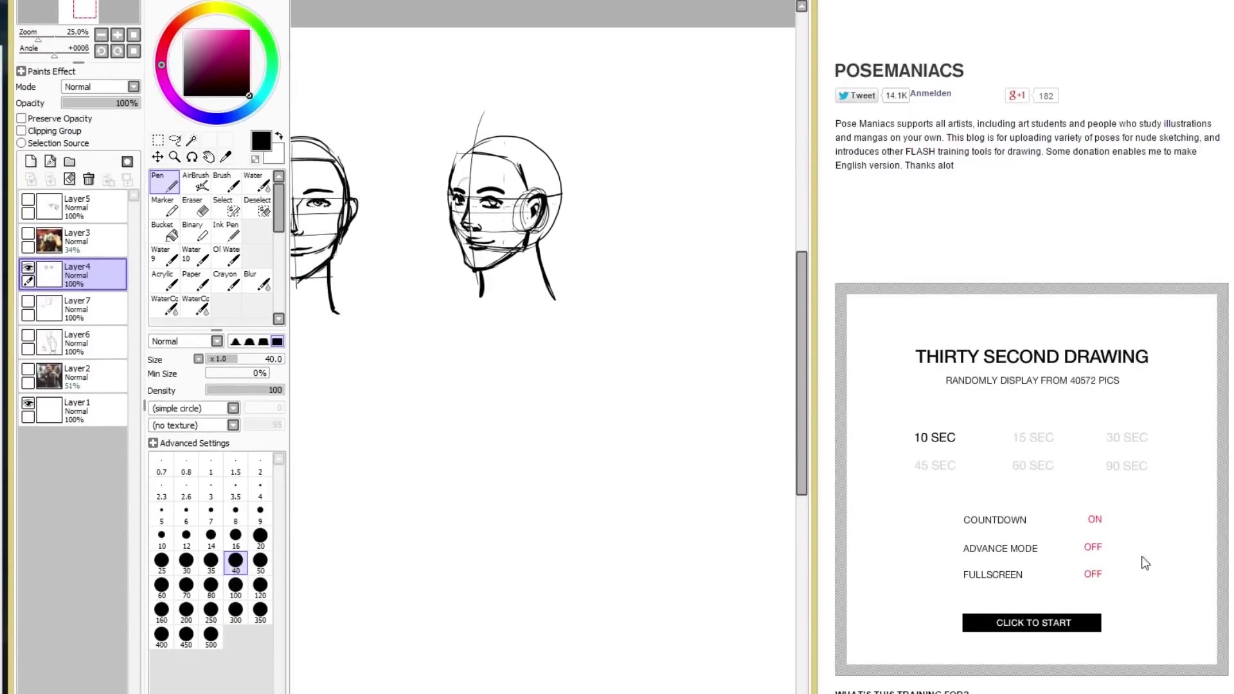
pyautogui.click(1117, 473)
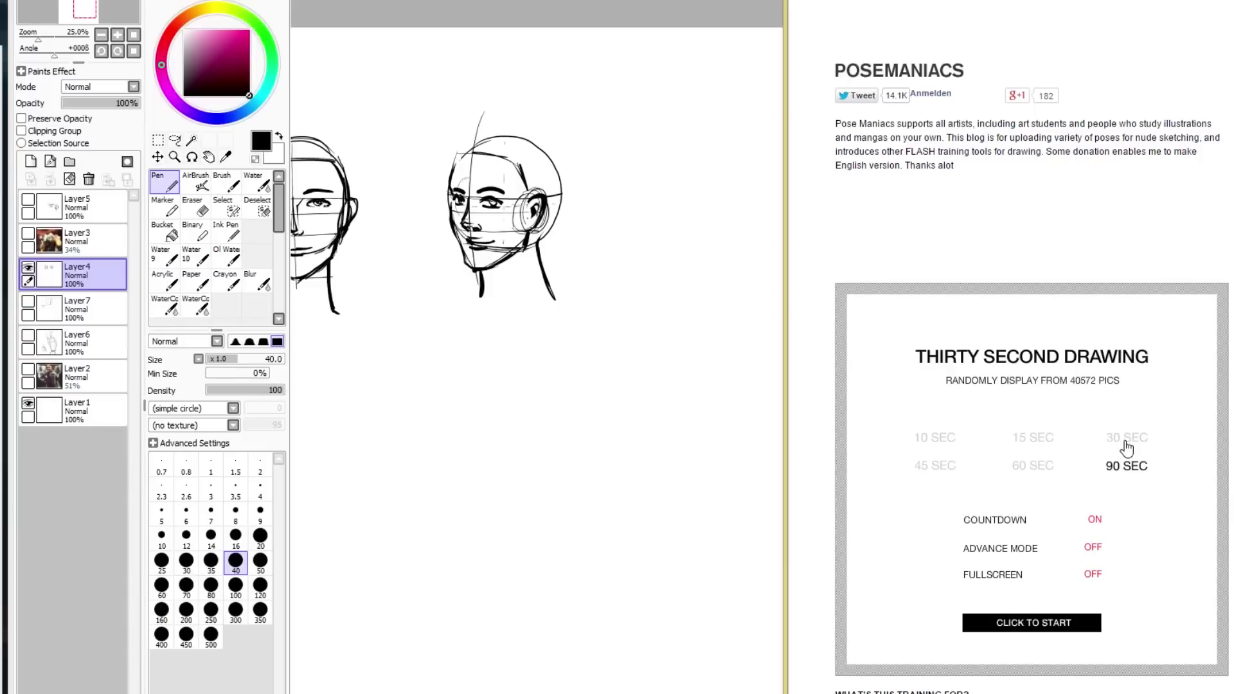
pyautogui.click(1126, 444)
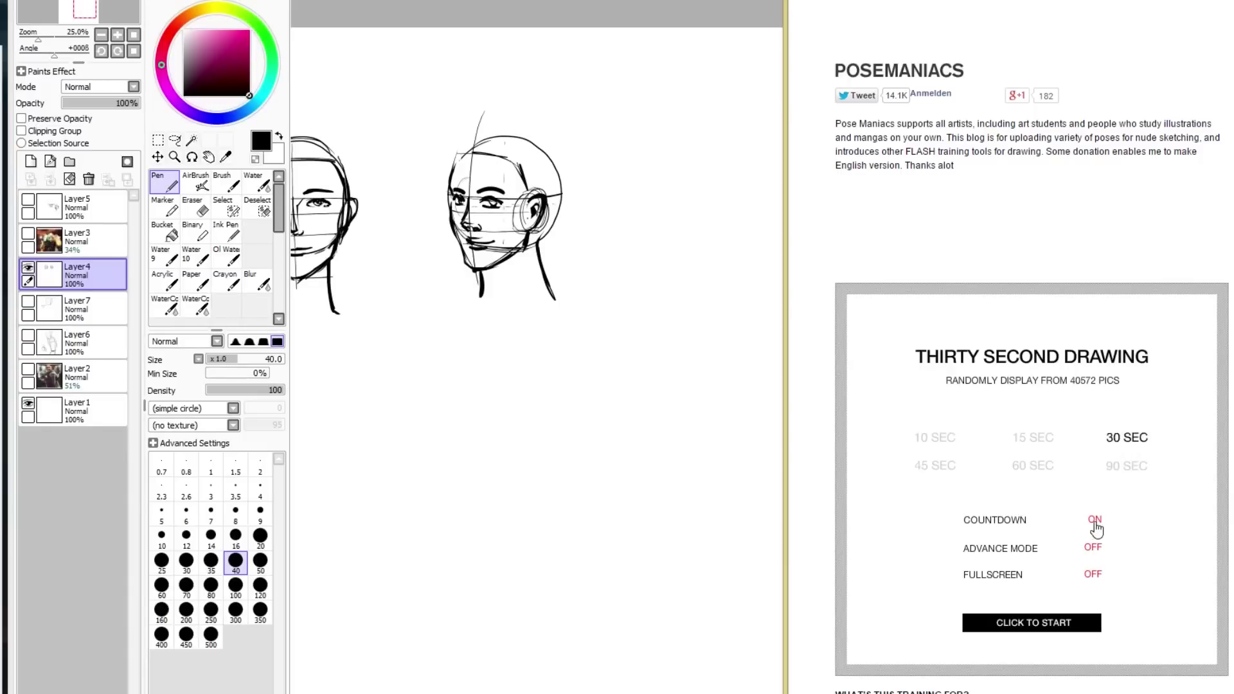
pyautogui.click(1036, 624)
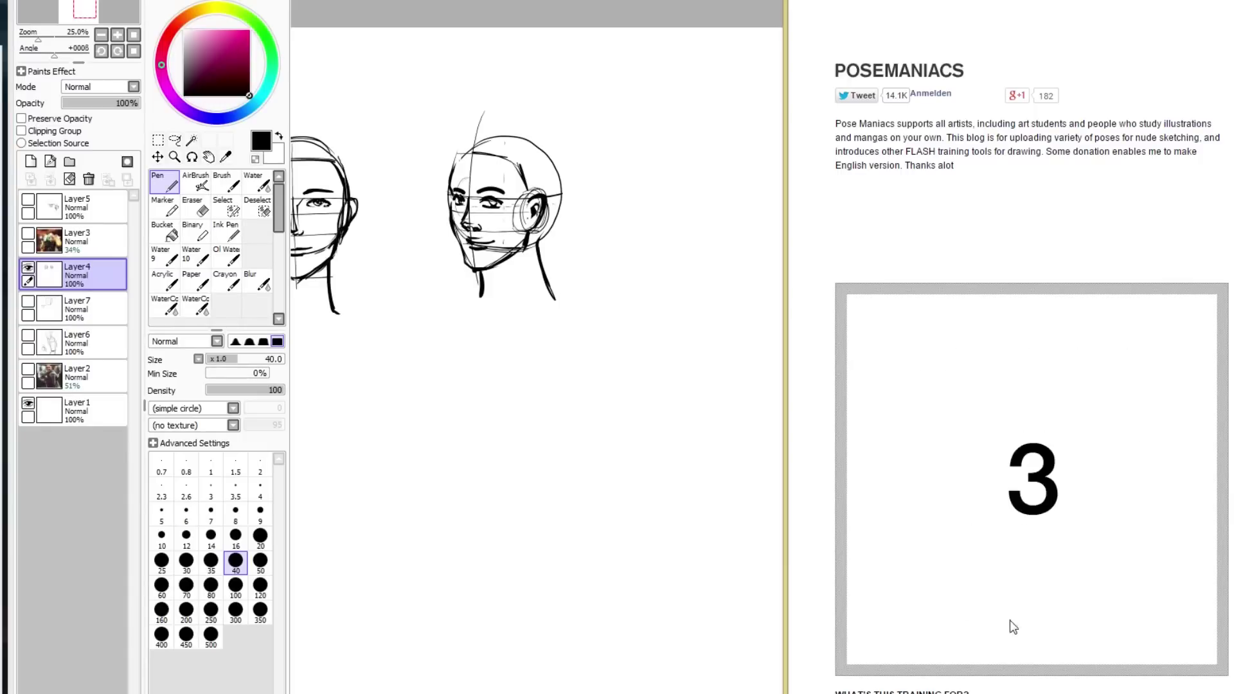
# Step: Add a new layer above Layer4 and block in the crouching side-view pose's head, torso, hips and bent legs below the heads
pyautogui.click(110, 265)
pyautogui.click(30, 161)
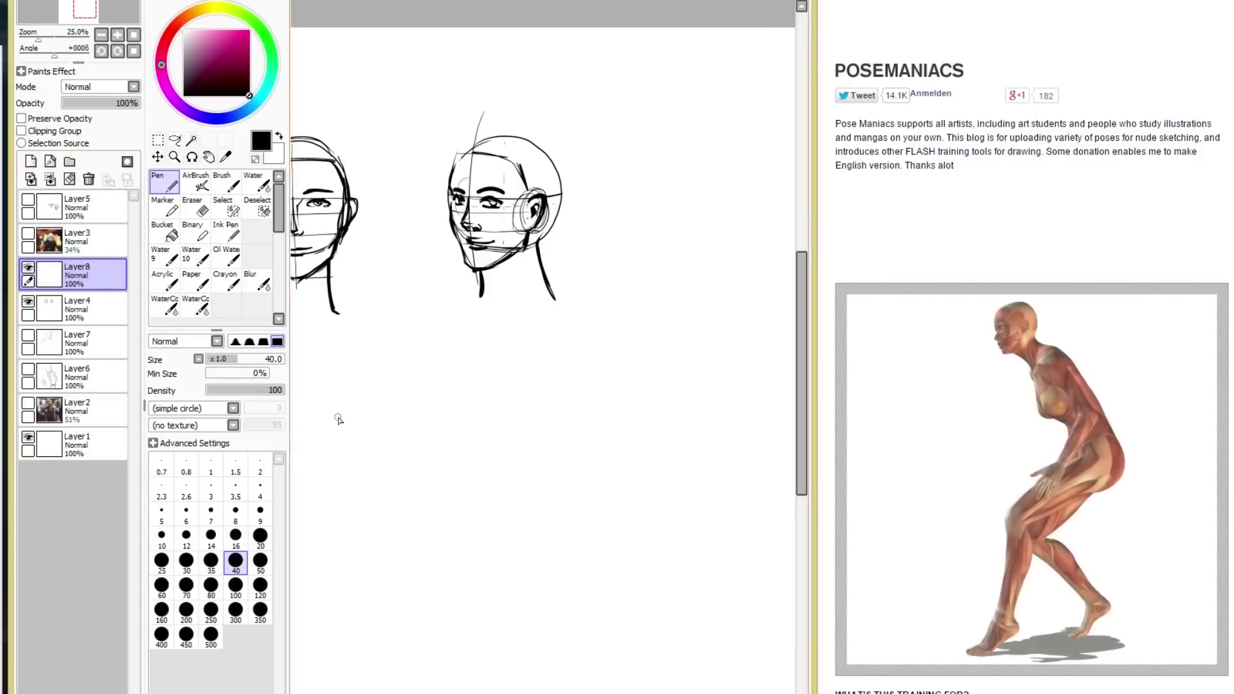
pyautogui.moveTo(507, 384)
pyautogui.mouseDown()
pyautogui.moveTo(516, 431)
pyautogui.moveTo(518, 419)
pyautogui.moveTo(547, 448)
pyautogui.moveTo(525, 446)
pyautogui.moveTo(525, 482)
pyautogui.moveTo(539, 513)
pyautogui.moveTo(536, 485)
pyautogui.moveTo(557, 484)
pyautogui.moveTo(569, 514)
pyautogui.mouseUp()
pyautogui.moveTo(548, 448)
pyautogui.mouseDown()
pyautogui.moveTo(588, 528)
pyautogui.moveTo(579, 563)
pyautogui.moveTo(589, 545)
pyautogui.moveTo(522, 601)
pyautogui.moveTo(504, 637)
pyautogui.moveTo(590, 545)
pyautogui.moveTo(529, 622)
pyautogui.moveTo(487, 640)
pyautogui.moveTo(516, 668)
pyautogui.moveTo(514, 693)
pyautogui.mouseUp()
pyautogui.moveTo(492, 652); pyautogui.dragTo(500, 693)
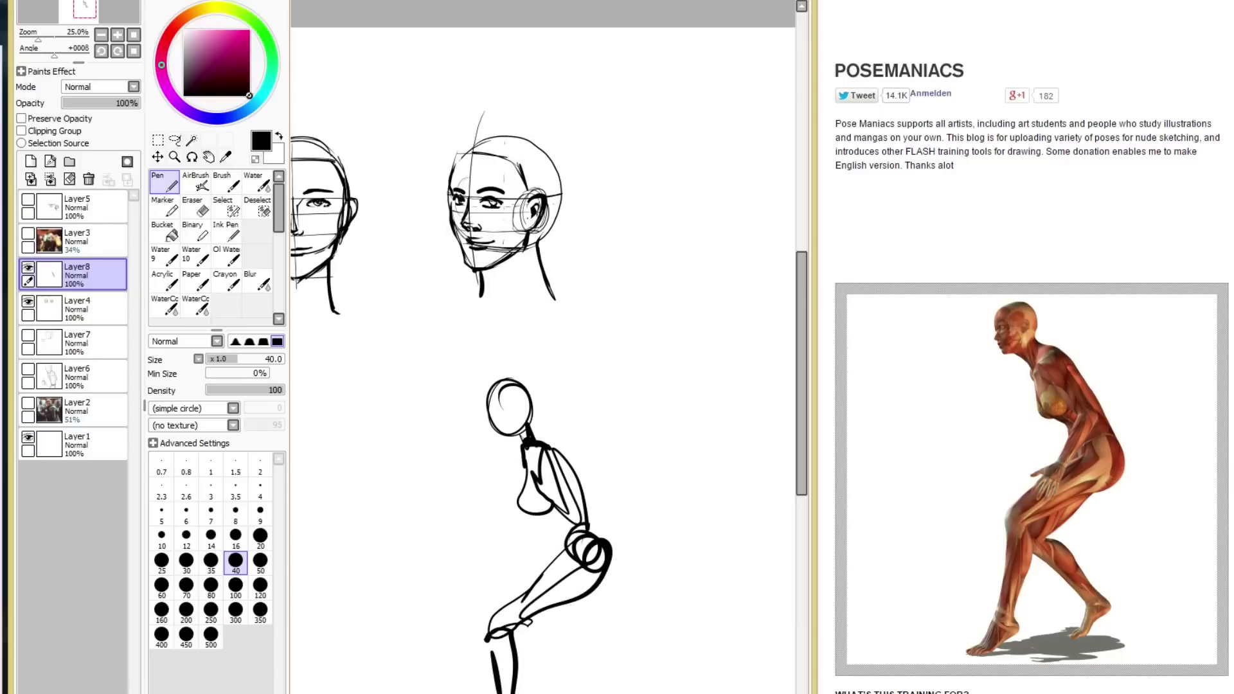
pyautogui.moveTo(526, 631); pyautogui.dragTo(575, 690)
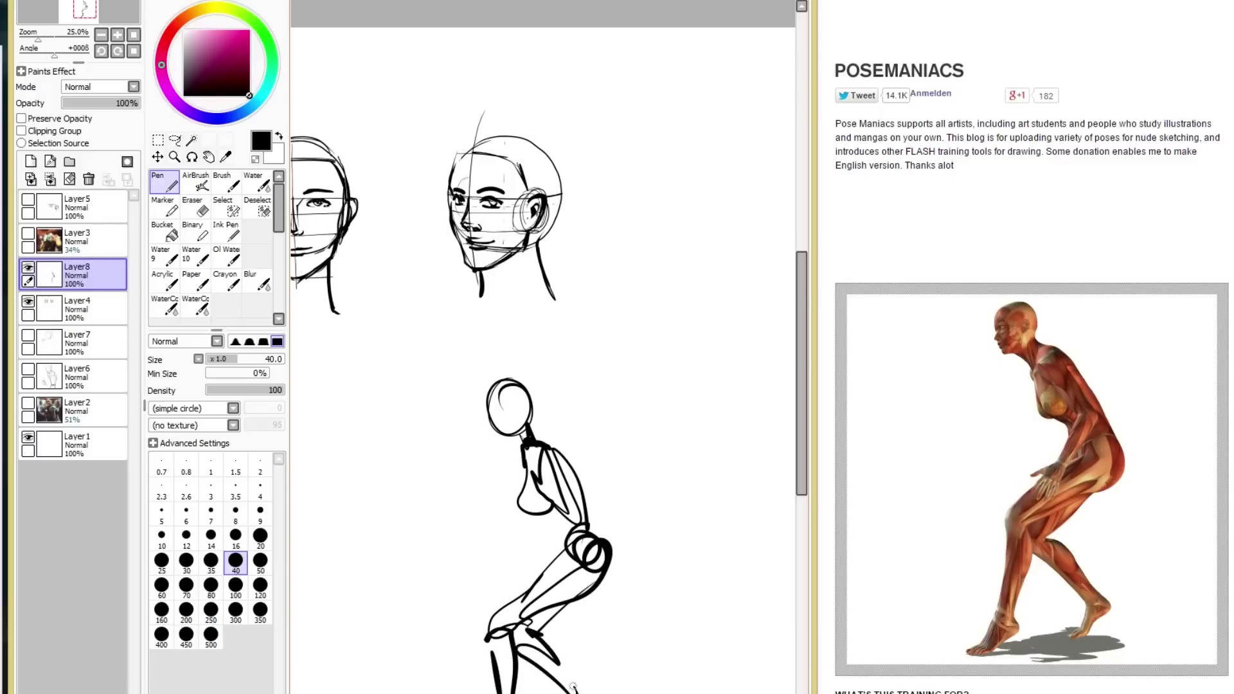
# Step: Draw the crouching figure's arm reaching to the knee with heavy strokes, and add the chest, jaw and face lines
pyautogui.moveTo(550, 454)
pyautogui.mouseDown()
pyautogui.moveTo(574, 533)
pyautogui.moveTo(507, 601)
pyautogui.moveTo(567, 516)
pyautogui.moveTo(543, 448)
pyautogui.mouseUp()
pyautogui.moveTo(543, 449); pyautogui.dragTo(577, 534)
pyautogui.moveTo(525, 592); pyautogui.dragTo(537, 565)
pyautogui.moveTo(548, 508); pyautogui.dragTo(567, 527)
pyautogui.moveTo(525, 471); pyautogui.dragTo(525, 491)
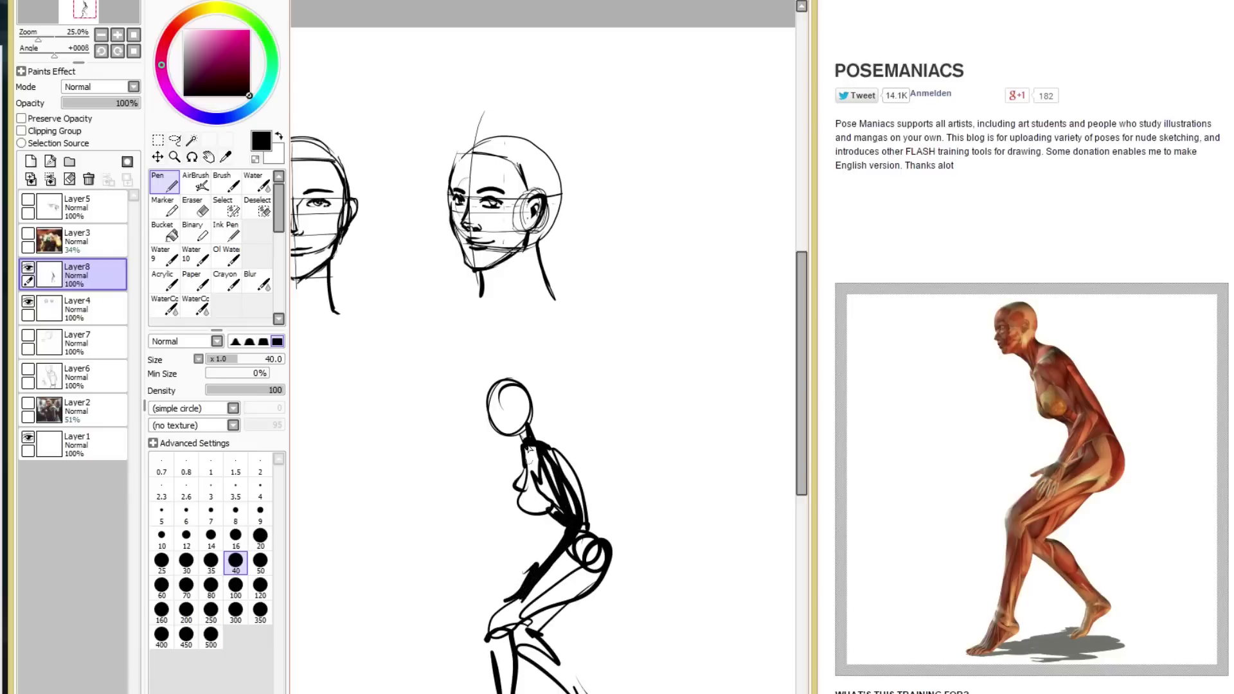
pyautogui.moveTo(488, 406); pyautogui.dragTo(507, 442)
pyautogui.moveTo(498, 391)
pyautogui.mouseDown()
pyautogui.moveTo(501, 435)
pyautogui.moveTo(530, 430)
pyautogui.mouseUp()
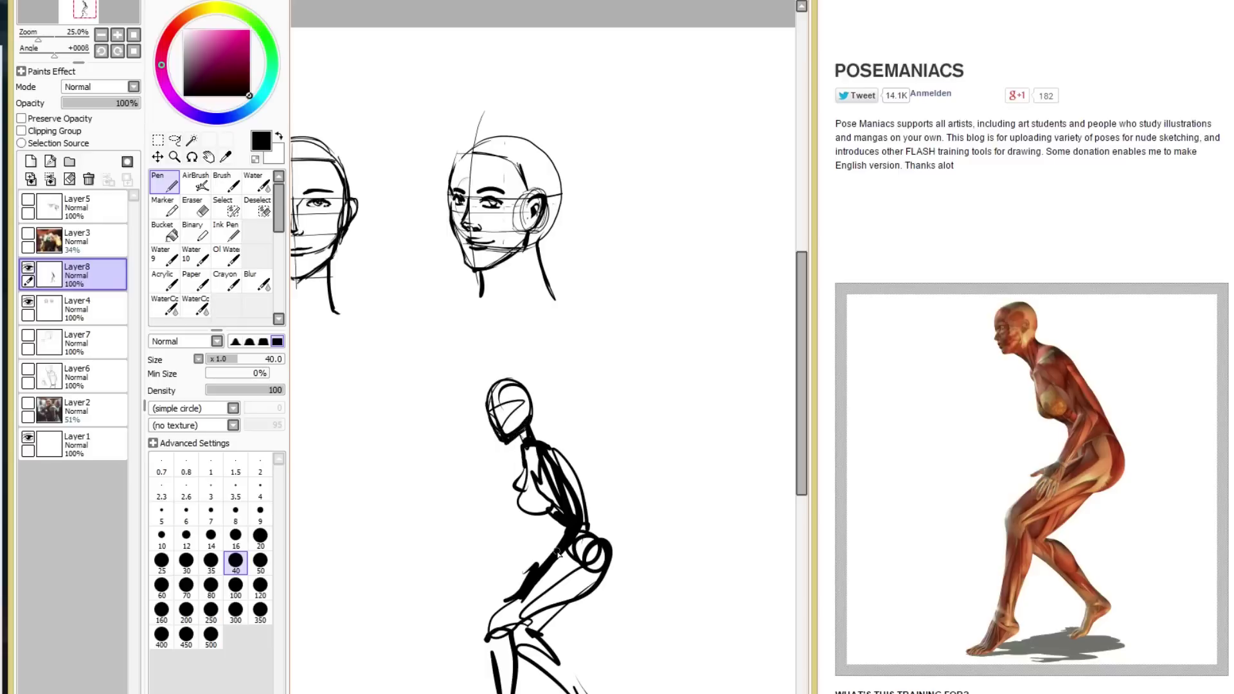
# Step: Reinforce the crouching figure's back, thighs, knee and lower legs, and refine its torso contours
pyautogui.moveTo(545, 441)
pyautogui.mouseDown()
pyautogui.moveTo(588, 515)
pyautogui.moveTo(583, 597)
pyautogui.moveTo(605, 569)
pyautogui.moveTo(580, 597)
pyautogui.moveTo(498, 643)
pyautogui.mouseUp()
pyautogui.moveTo(579, 555); pyautogui.dragTo(508, 620)
pyautogui.moveTo(568, 588); pyautogui.dragTo(507, 681)
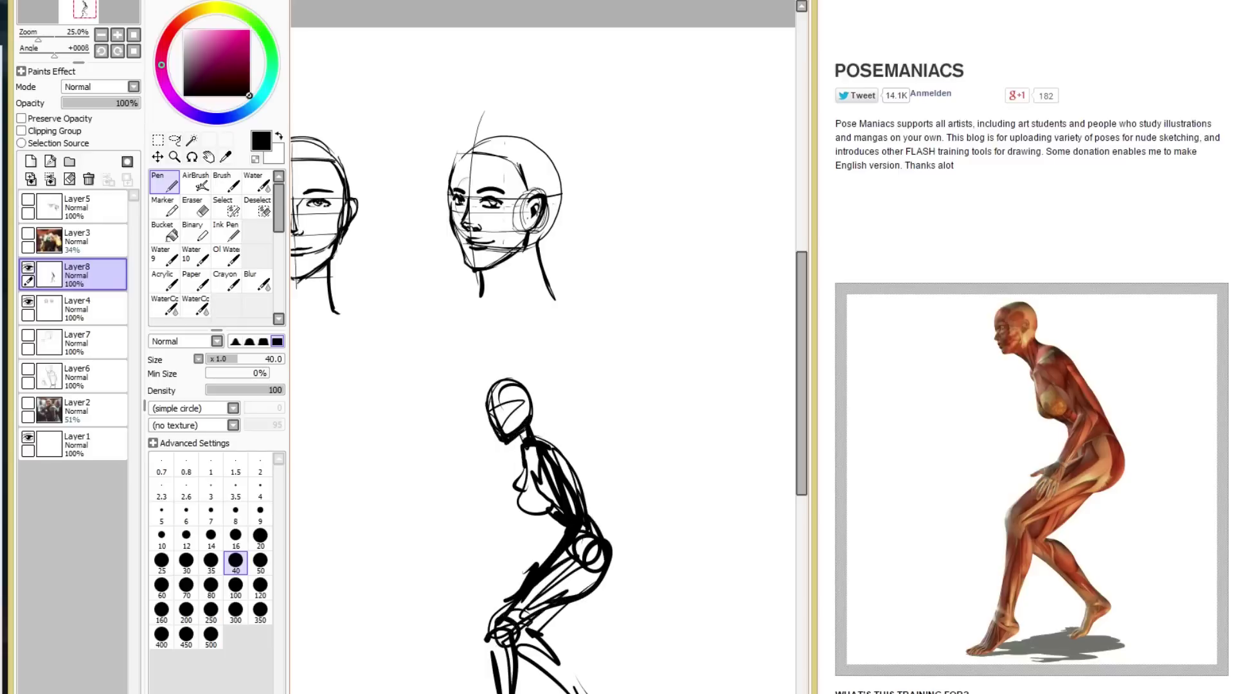
pyautogui.moveTo(524, 630); pyautogui.dragTo(582, 693)
pyautogui.moveTo(574, 475)
pyautogui.mouseDown()
pyautogui.moveTo(612, 547)
pyautogui.moveTo(576, 495)
pyautogui.mouseUp()
pyautogui.moveTo(518, 455)
pyautogui.mouseDown()
pyautogui.moveTo(518, 479)
pyautogui.moveTo(563, 535)
pyautogui.mouseUp()
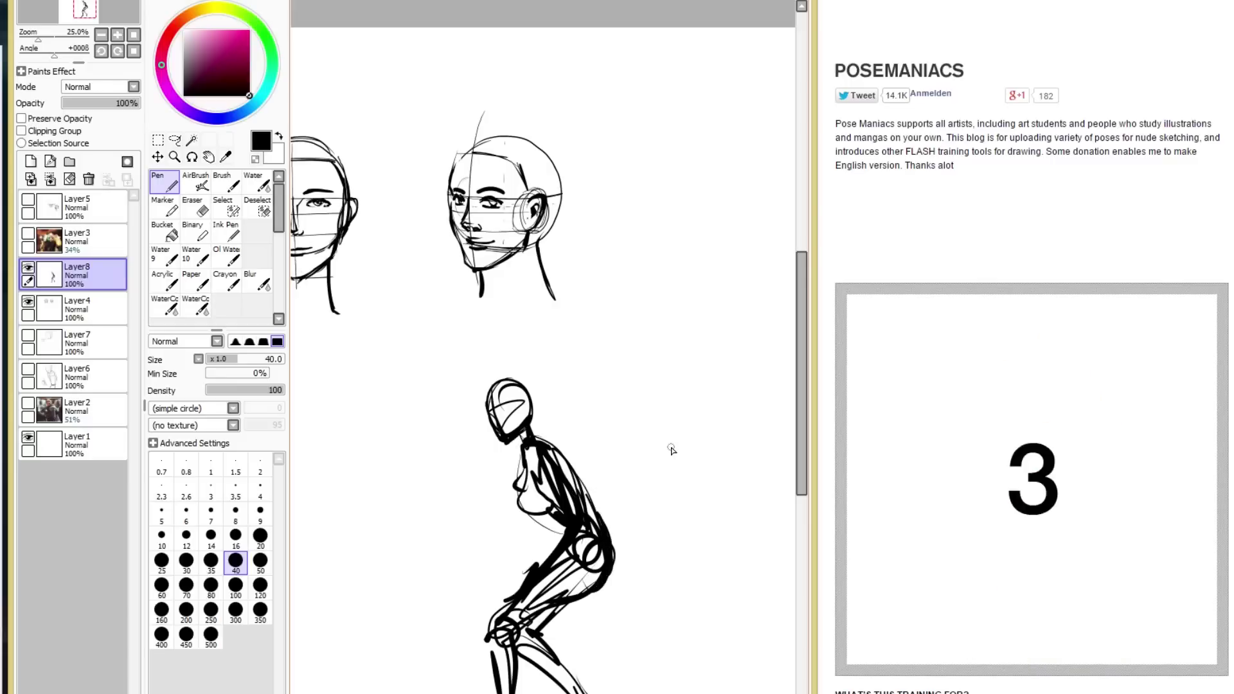
# Step: Hide the crouching pose's layer, add a new layer, and block in the standing crossed-leg pose from head to lower legs
pyautogui.click(28, 267)
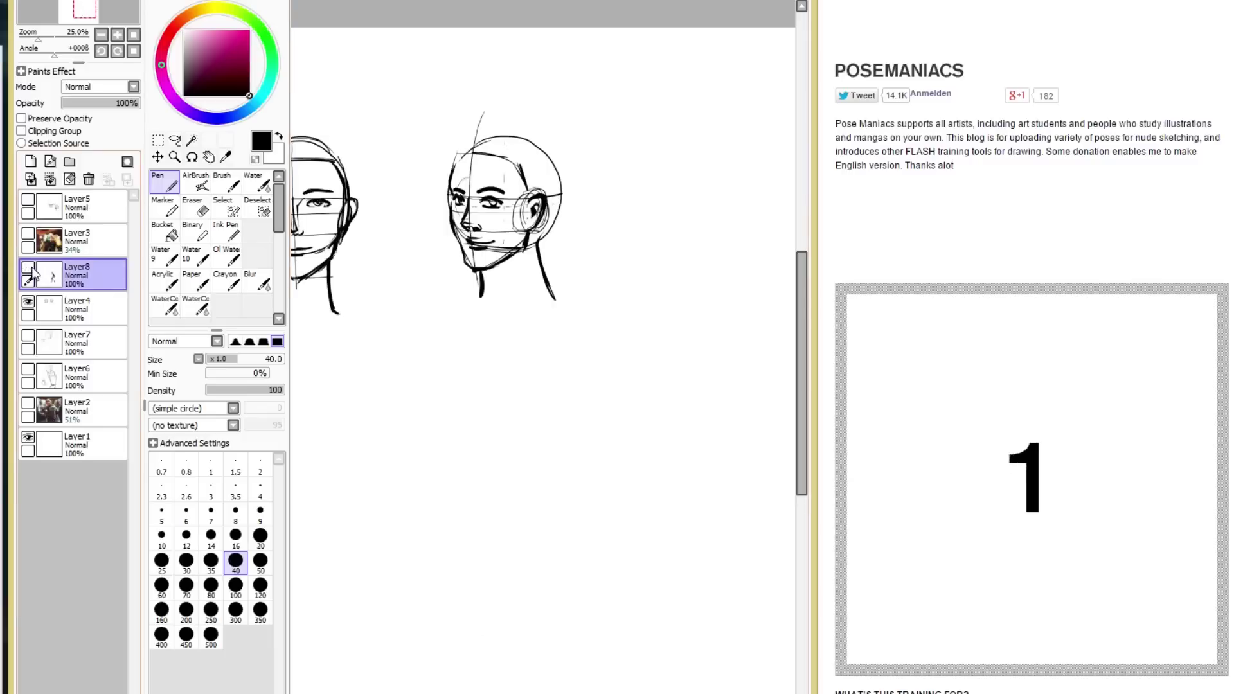
pyautogui.click(31, 161)
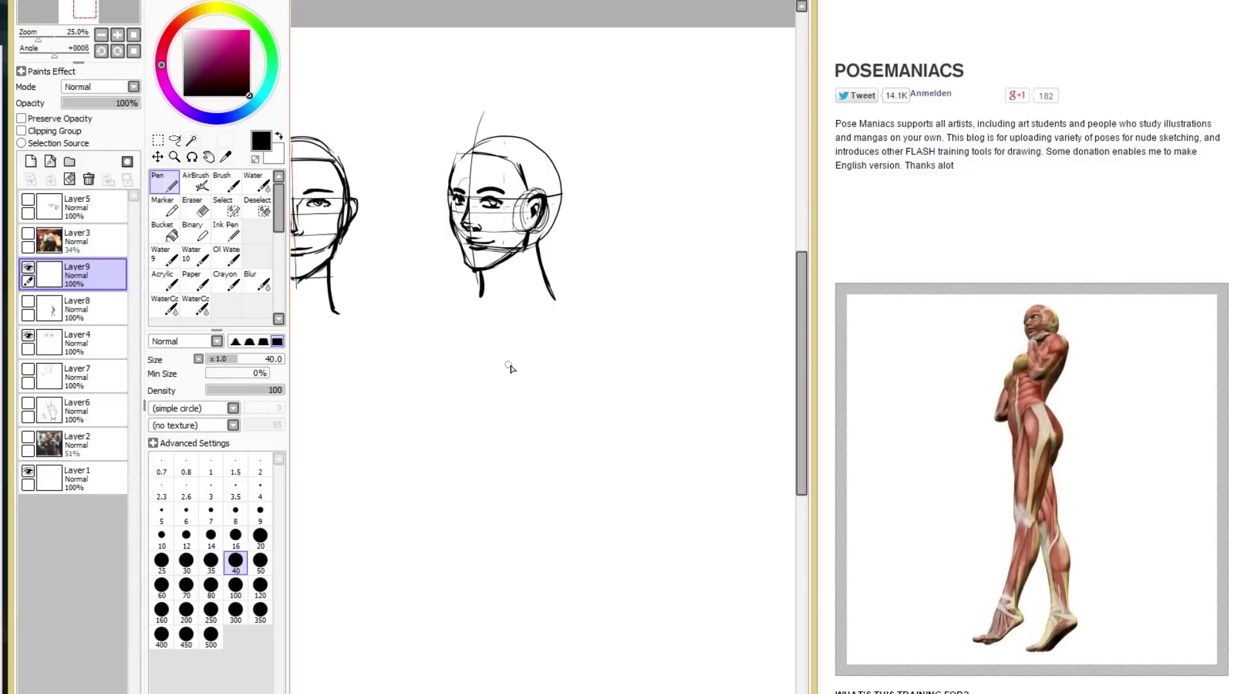
pyautogui.moveTo(518, 362)
pyautogui.mouseDown()
pyautogui.moveTo(521, 335)
pyautogui.moveTo(513, 382)
pyautogui.moveTo(532, 341)
pyautogui.moveTo(487, 406)
pyautogui.moveTo(497, 465)
pyautogui.moveTo(492, 443)
pyautogui.moveTo(539, 382)
pyautogui.moveTo(531, 428)
pyautogui.moveTo(496, 463)
pyautogui.moveTo(528, 534)
pyautogui.moveTo(540, 450)
pyautogui.moveTo(540, 514)
pyautogui.moveTo(490, 678)
pyautogui.moveTo(502, 601)
pyautogui.moveTo(489, 693)
pyautogui.mouseUp()
pyautogui.moveTo(504, 650); pyautogui.dragTo(514, 691)
pyautogui.moveTo(528, 565)
pyautogui.mouseDown()
pyautogui.moveTo(511, 656)
pyautogui.moveTo(551, 505)
pyautogui.moveTo(525, 630)
pyautogui.moveTo(543, 693)
pyautogui.mouseUp()
pyautogui.moveTo(543, 586); pyautogui.dragTo(559, 693)
# Step: Add the standing figure's bent front arm and head details, and strengthen the contours of its crossed legs
pyautogui.moveTo(484, 415)
pyautogui.mouseDown()
pyautogui.moveTo(476, 447)
pyautogui.moveTo(489, 452)
pyautogui.mouseUp()
pyautogui.moveTo(489, 452); pyautogui.dragTo(493, 413)
pyautogui.moveTo(521, 369)
pyautogui.mouseDown()
pyautogui.moveTo(523, 443)
pyautogui.moveTo(559, 399)
pyautogui.moveTo(537, 450)
pyautogui.moveTo(515, 332)
pyautogui.moveTo(511, 363)
pyautogui.mouseUp()
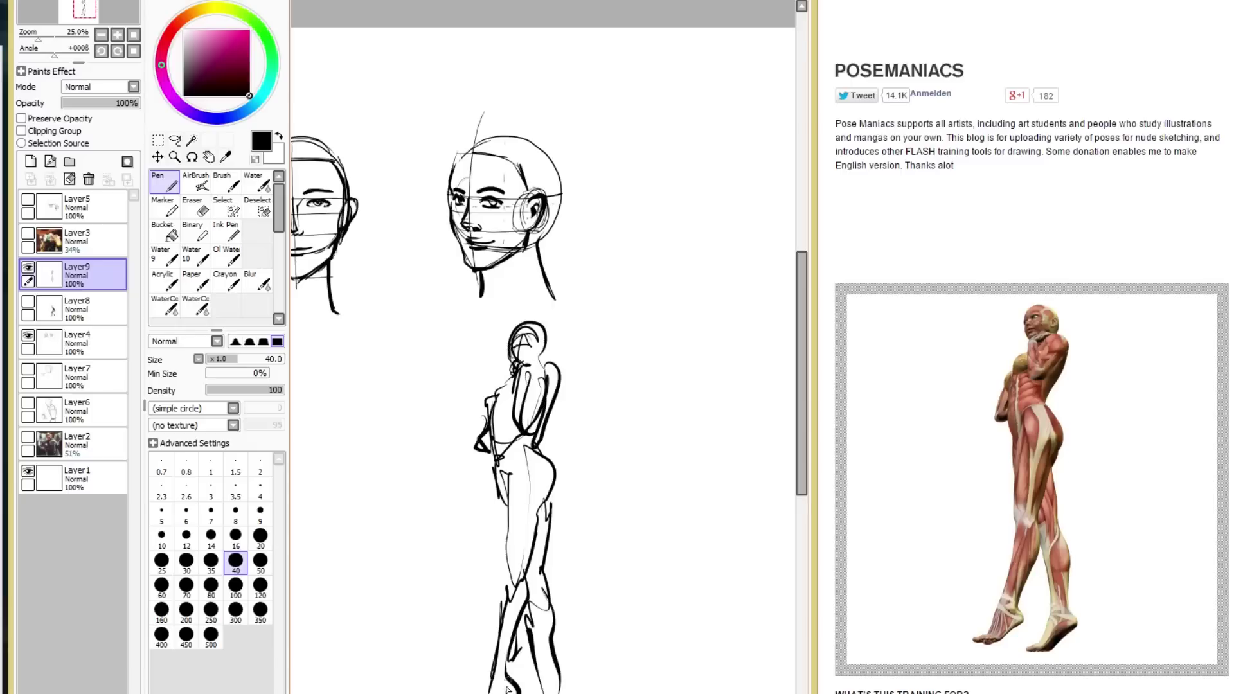
pyautogui.moveTo(513, 692)
pyautogui.mouseDown()
pyautogui.moveTo(502, 692)
pyautogui.moveTo(529, 560)
pyautogui.moveTo(528, 586)
pyautogui.mouseUp()
pyautogui.moveTo(505, 504); pyautogui.dragTo(512, 683)
pyautogui.moveTo(528, 620); pyautogui.dragTo(546, 693)
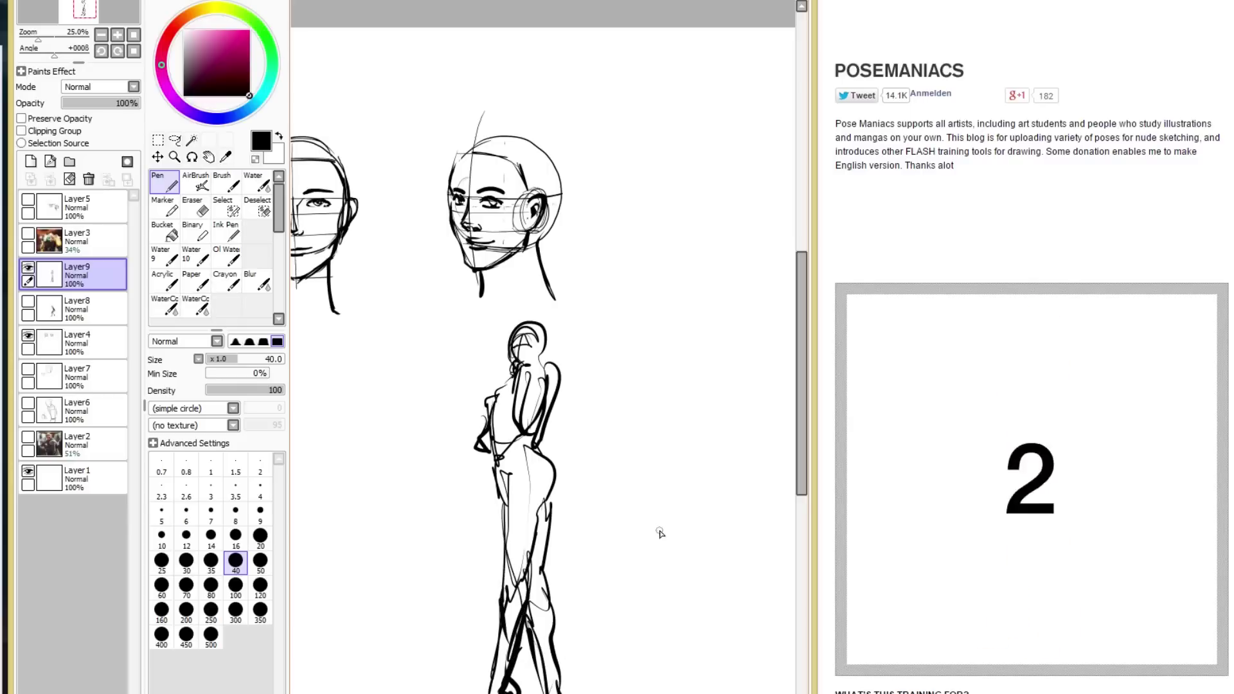
# Step: Hide the standing pose's layer, add a new layer, and block in the back-view walking pose's head, torso and legs
pyautogui.click(29, 267)
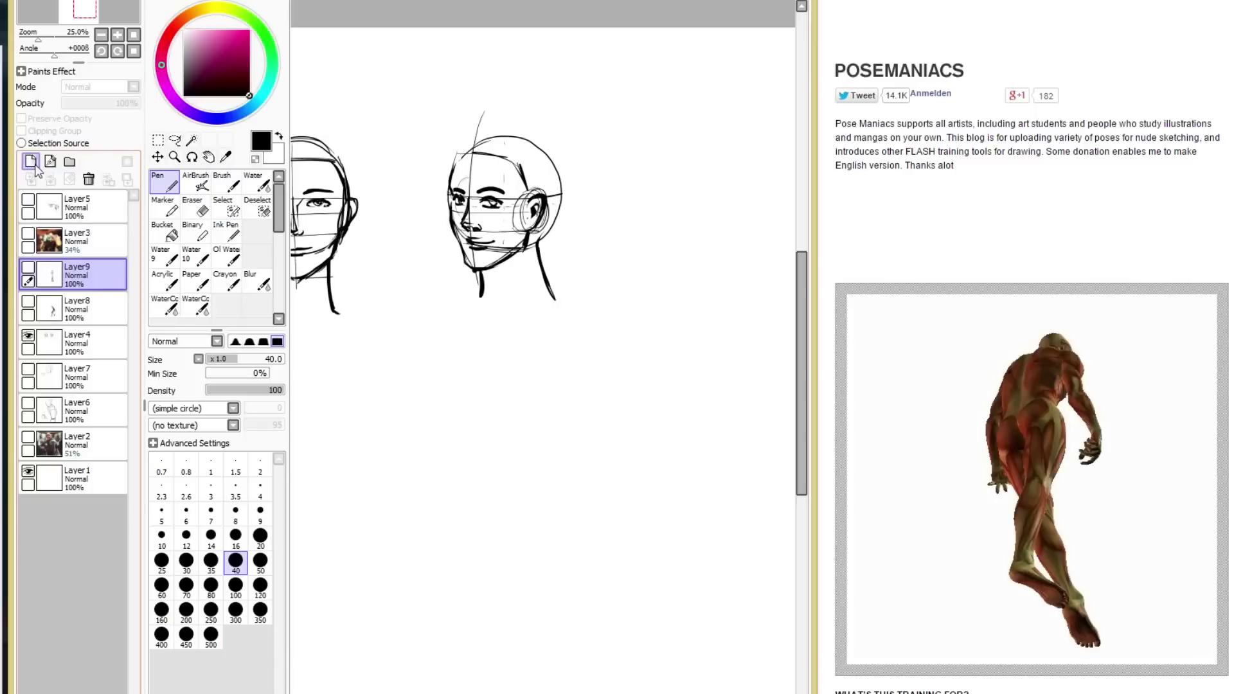
pyautogui.click(31, 162)
pyautogui.moveTo(532, 403)
pyautogui.mouseDown()
pyautogui.moveTo(480, 441)
pyautogui.moveTo(484, 476)
pyautogui.moveTo(510, 425)
pyautogui.moveTo(543, 396)
pyautogui.moveTo(550, 406)
pyautogui.moveTo(543, 483)
pyautogui.moveTo(524, 429)
pyautogui.moveTo(502, 500)
pyautogui.moveTo(537, 538)
pyautogui.moveTo(497, 504)
pyautogui.moveTo(531, 562)
pyautogui.moveTo(517, 524)
pyautogui.moveTo(527, 577)
pyautogui.moveTo(556, 570)
pyautogui.moveTo(533, 619)
pyautogui.moveTo(524, 607)
pyautogui.moveTo(542, 594)
pyautogui.moveTo(531, 601)
pyautogui.moveTo(537, 684)
pyautogui.moveTo(512, 690)
pyautogui.mouseUp()
pyautogui.moveTo(545, 652); pyautogui.dragTo(525, 693)
pyautogui.moveTo(495, 547); pyautogui.dragTo(511, 606)
pyautogui.moveTo(549, 633); pyautogui.dragTo(566, 693)
# Step: Draw the back-view figure's two hanging arms and define its shoulders, back and hips
pyautogui.moveTo(476, 451)
pyautogui.mouseDown()
pyautogui.moveTo(468, 540)
pyautogui.moveTo(479, 555)
pyautogui.mouseUp()
pyautogui.moveTo(554, 402)
pyautogui.mouseDown()
pyautogui.moveTo(571, 423)
pyautogui.moveTo(585, 514)
pyautogui.moveTo(614, 538)
pyautogui.mouseUp()
pyautogui.moveTo(484, 486); pyautogui.dragTo(493, 524)
pyautogui.moveTo(511, 449); pyautogui.dragTo(486, 489)
pyautogui.moveTo(546, 460); pyautogui.dragTo(533, 505)
pyautogui.moveTo(519, 404); pyautogui.dragTo(554, 402)
pyautogui.moveTo(552, 464); pyautogui.dragTo(557, 489)
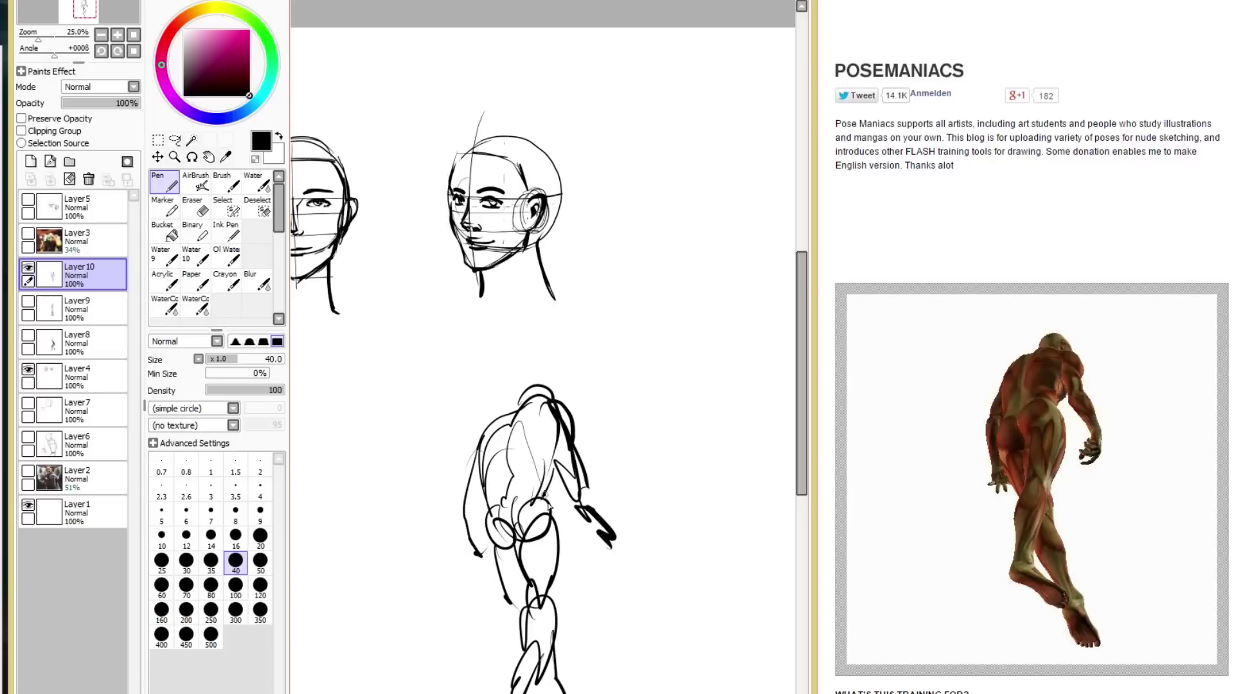
# Step: Build up the back-view figure's thighs and lower legs, and reinforce its outstretched arm down to the hand
pyautogui.moveTo(487, 540); pyautogui.dragTo(518, 625)
pyautogui.moveTo(535, 538); pyautogui.dragTo(543, 579)
pyautogui.moveTo(558, 532); pyautogui.dragTo(557, 608)
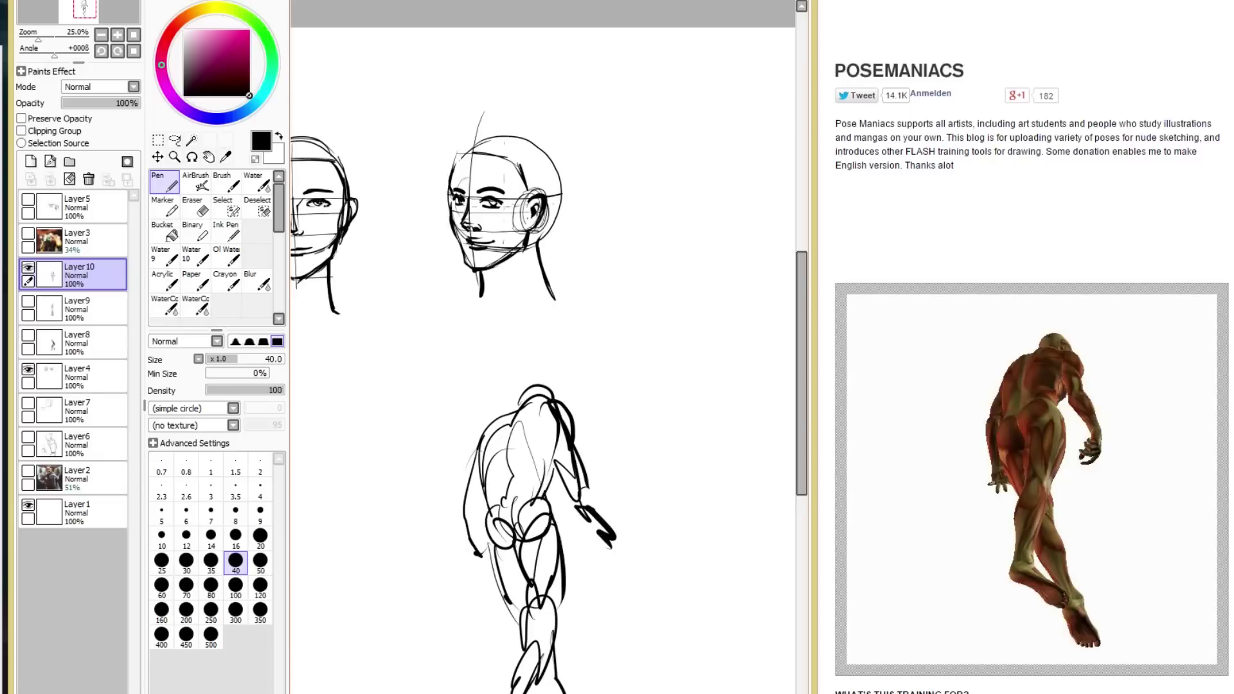
pyautogui.moveTo(531, 665); pyautogui.dragTo(540, 693)
pyautogui.moveTo(553, 658); pyautogui.dragTo(550, 693)
pyautogui.moveTo(555, 639); pyautogui.dragTo(571, 693)
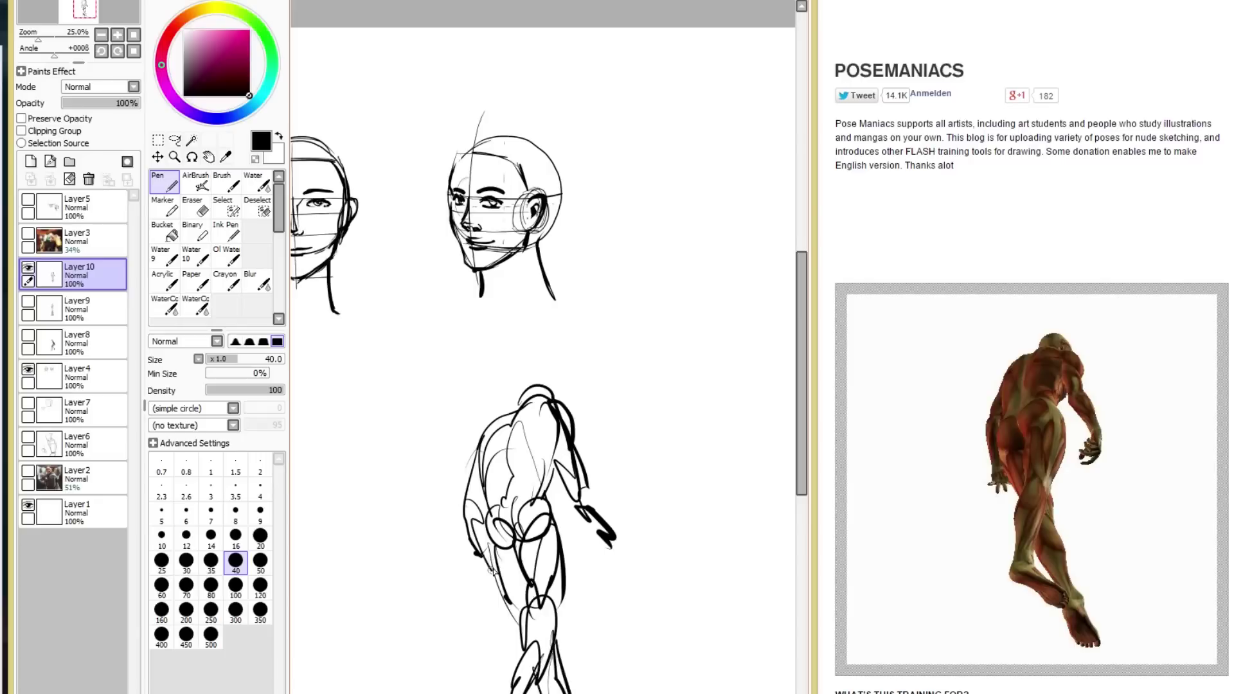
pyautogui.moveTo(545, 416)
pyautogui.mouseDown()
pyautogui.moveTo(572, 427)
pyautogui.moveTo(580, 525)
pyautogui.moveTo(608, 555)
pyautogui.moveTo(602, 576)
pyautogui.moveTo(618, 555)
pyautogui.moveTo(614, 581)
pyautogui.mouseUp()
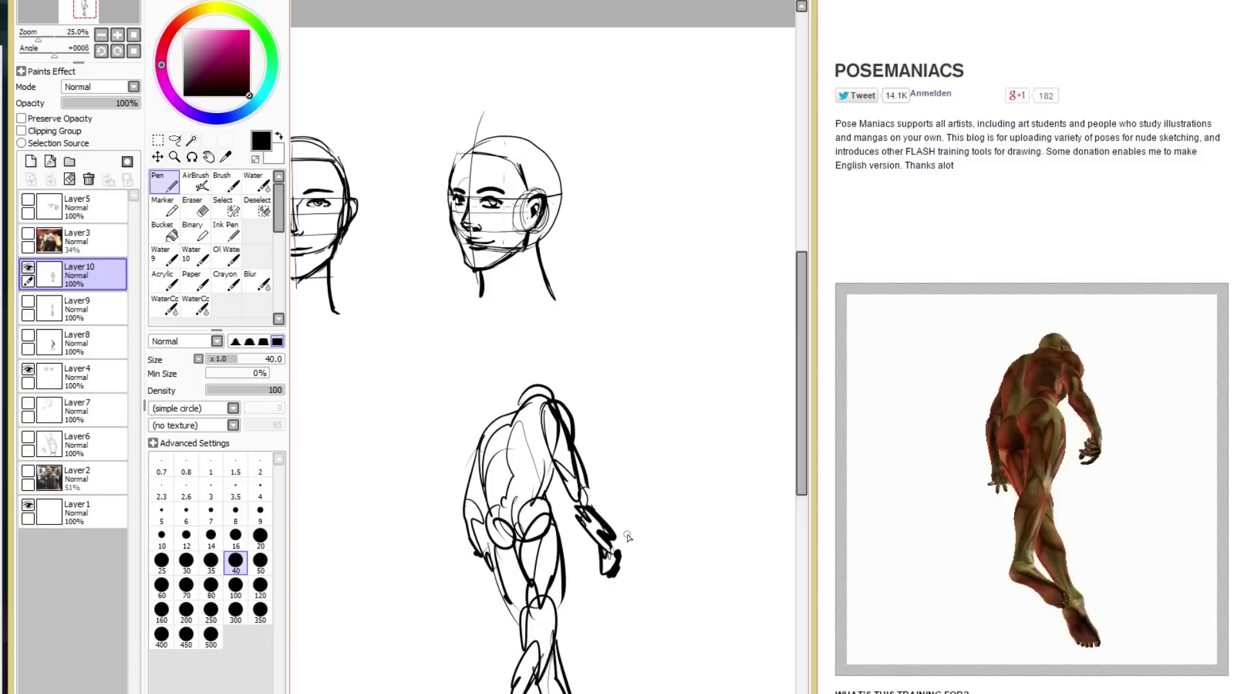